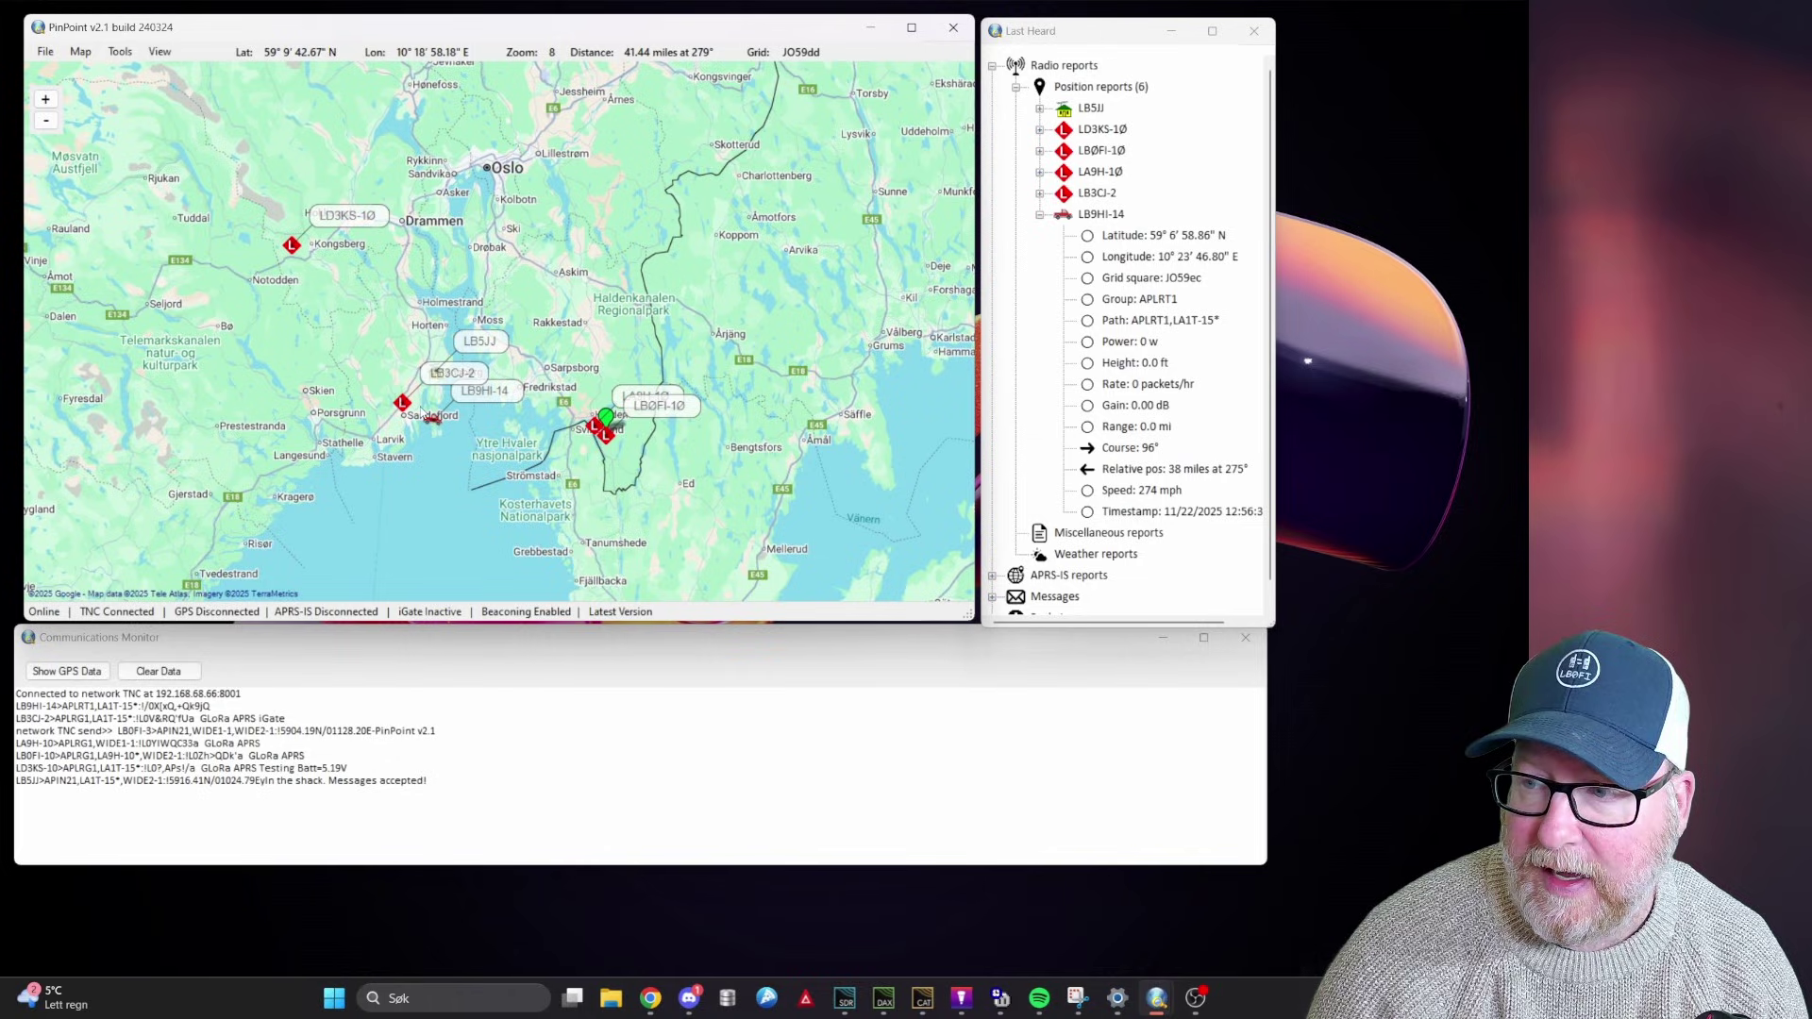
Turn on tracking for the car station near Tjøme on the map, and turn it back off.
{"action": "scroll", "coordinate": [431, 415], "scroll_direction": "up", "scroll_amount": 1}
{"action": "left_click_drag", "start_coordinate": [457, 224], "coordinate": [377, 370]}
{"action": "scroll", "coordinate": [504, 338], "scroll_direction": "up", "scroll_amount": 2}
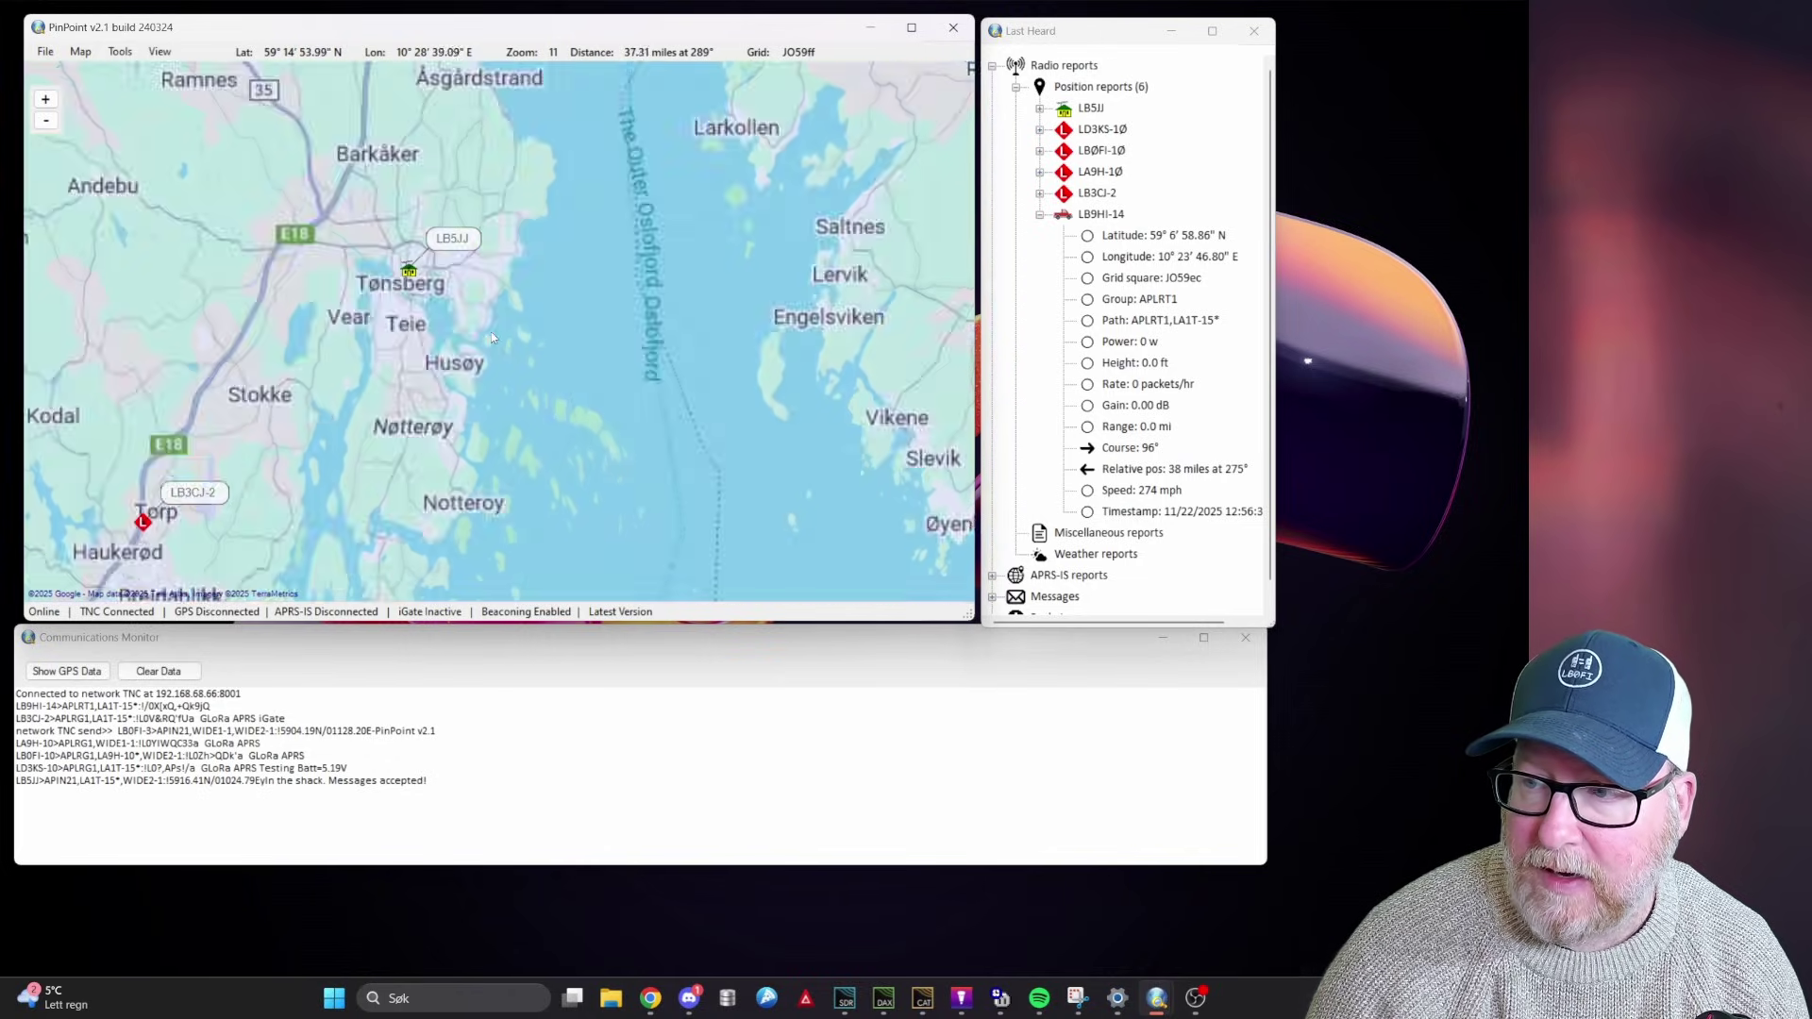
{"action": "left_click_drag", "start_coordinate": [389, 242], "coordinate": [429, 116]}
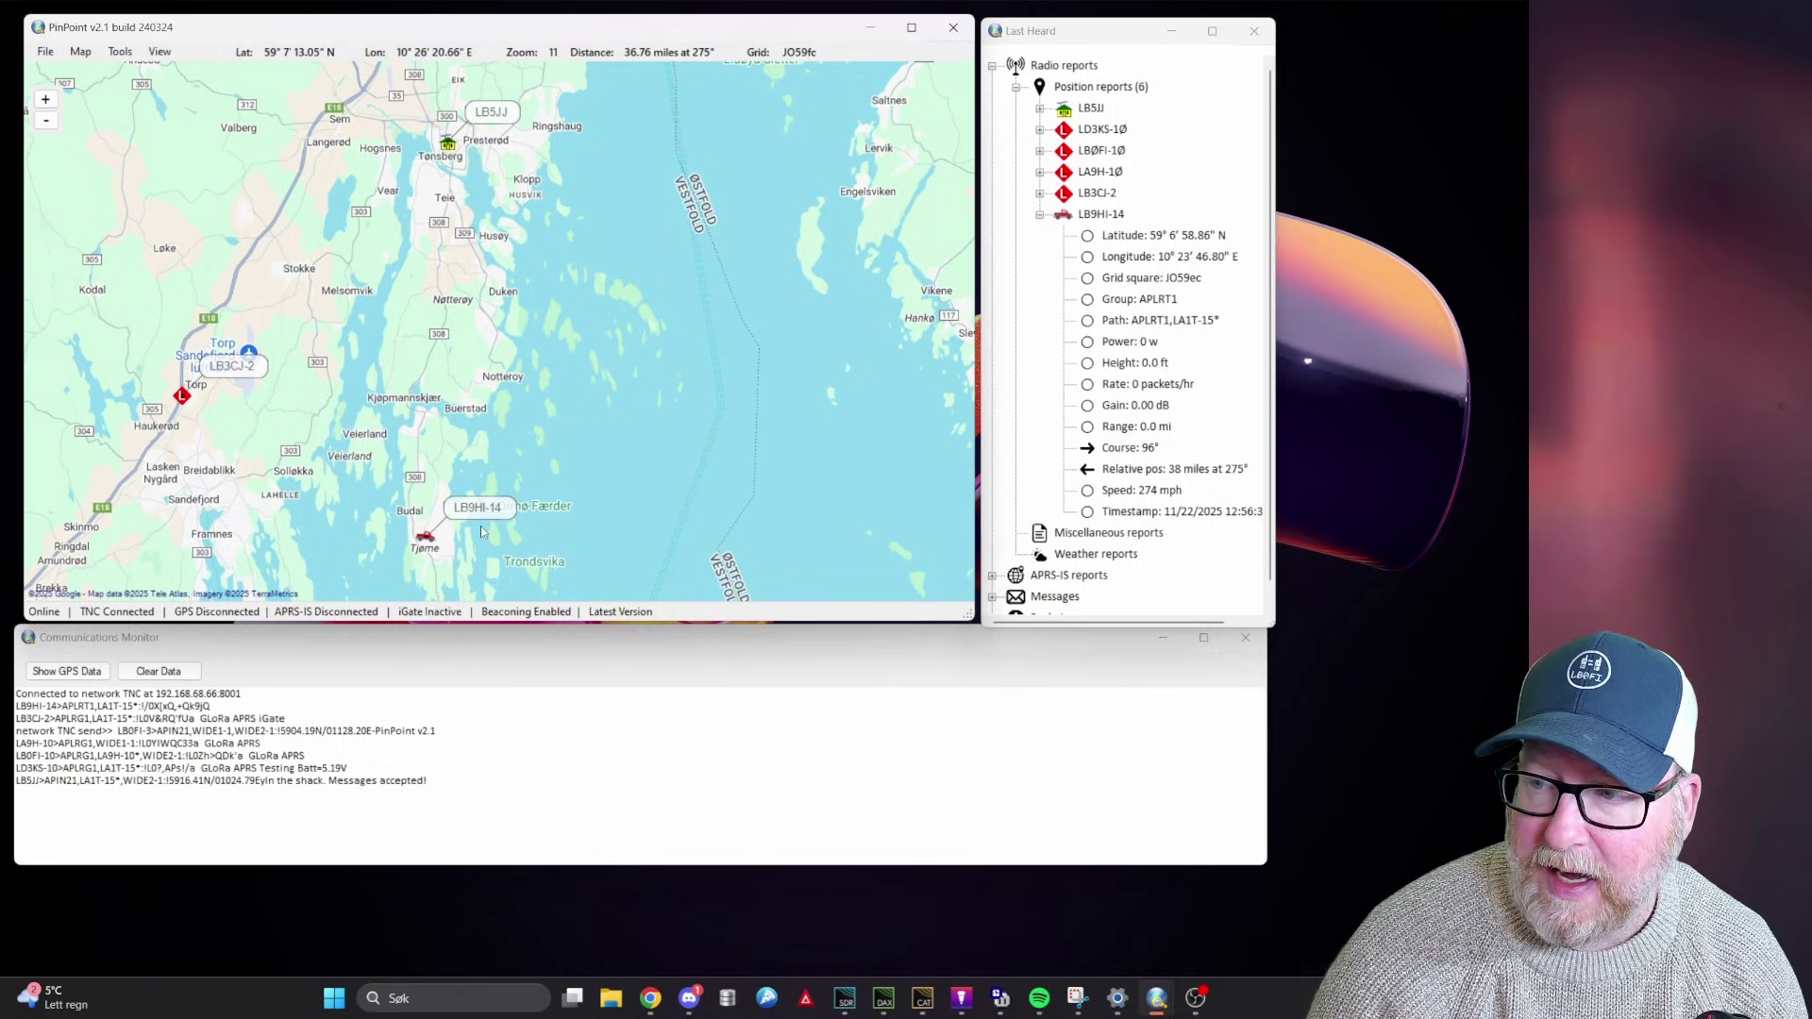
{"action": "right_click", "coordinate": [429, 546]}
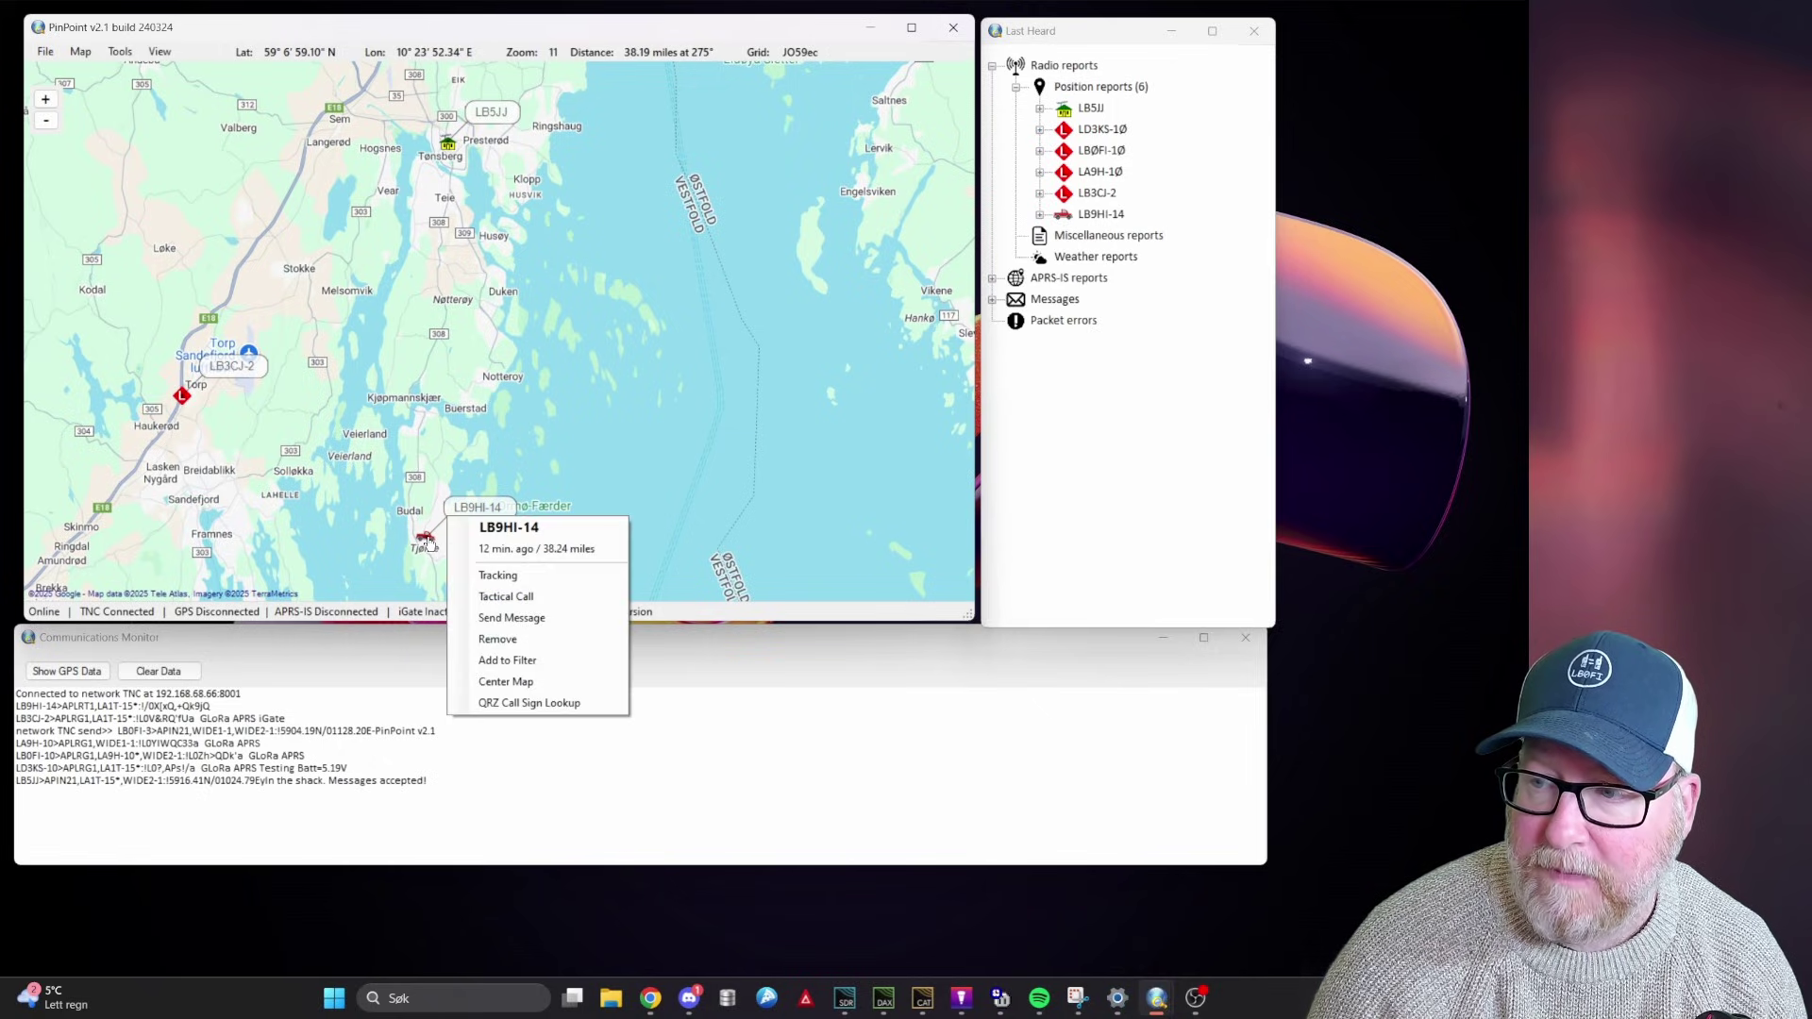
{"action": "left_click", "coordinate": [506, 585]}
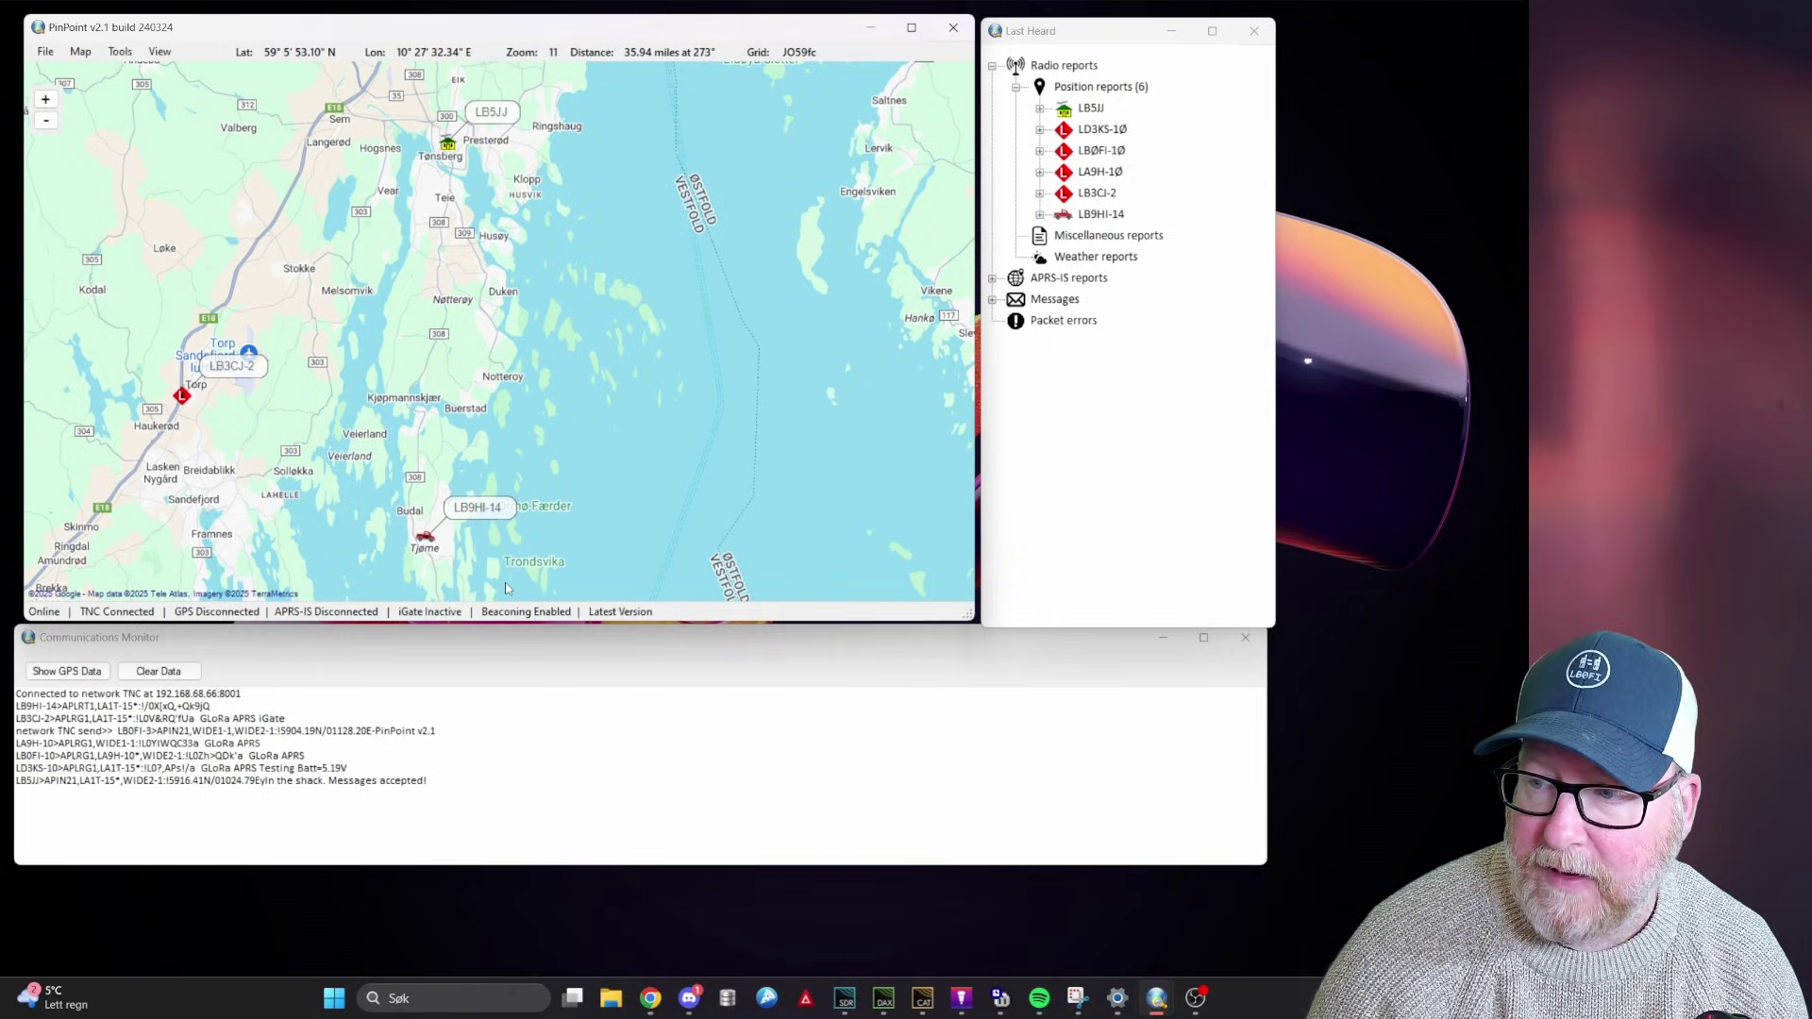
{"action": "right_click", "coordinate": [430, 548]}
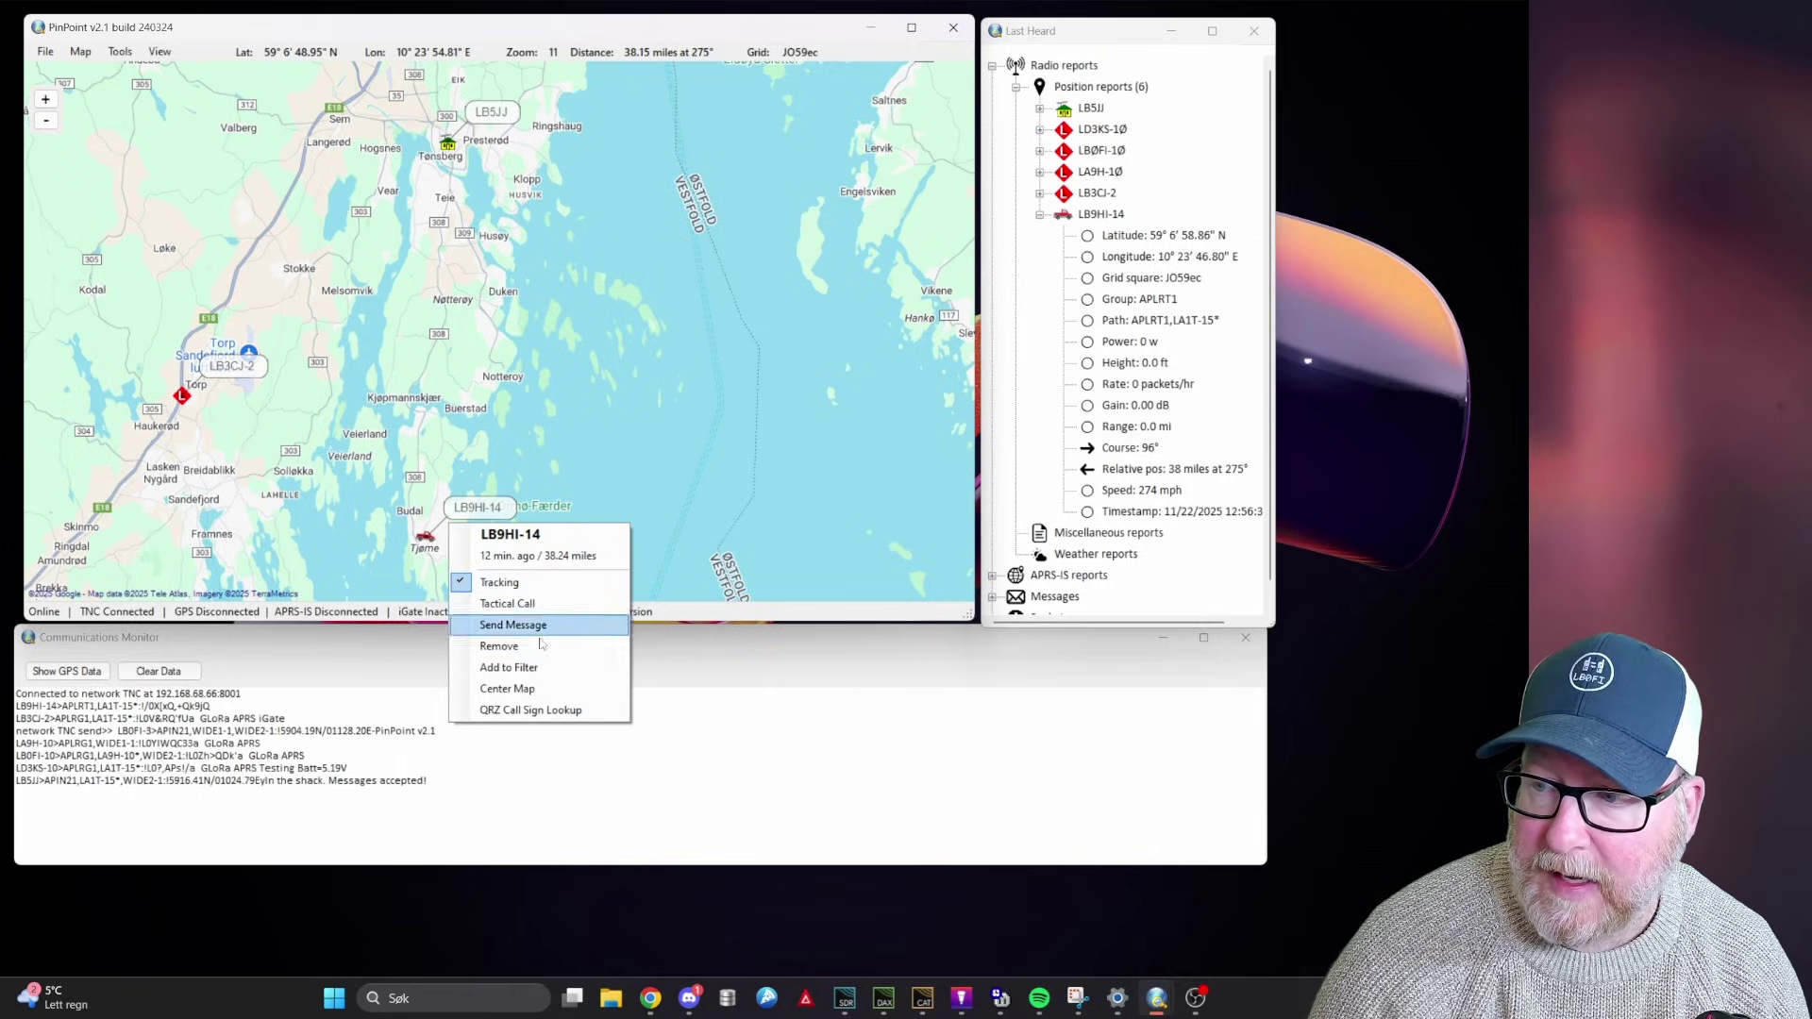
{"action": "left_click", "coordinate": [524, 584]}
Locate the home station near Aspedammen on the map and send a position beacon.
{"action": "scroll", "coordinate": [679, 323], "scroll_direction": "down", "scroll_amount": 2}
{"action": "scroll", "coordinate": [579, 372], "scroll_direction": "up", "scroll_amount": 1}
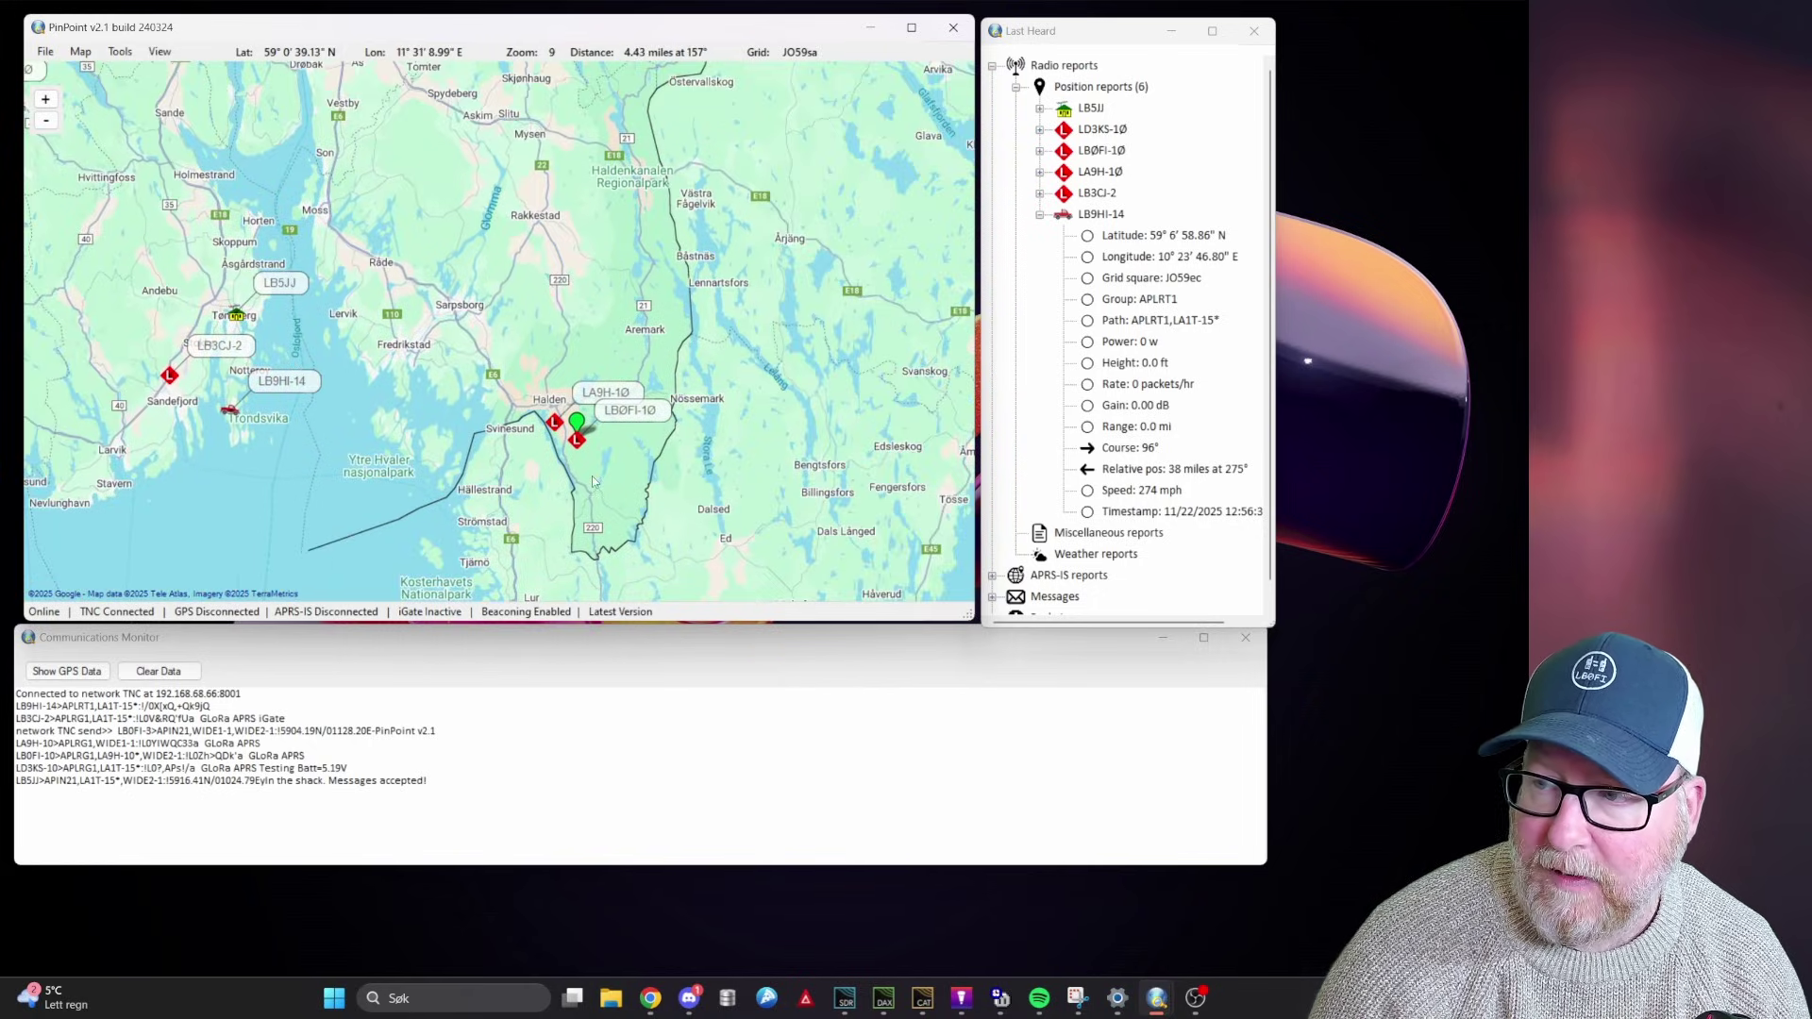
{"action": "scroll", "coordinate": [502, 337], "scroll_direction": "up", "scroll_amount": 1}
{"action": "scroll", "coordinate": [603, 408], "scroll_direction": "up", "scroll_amount": 1}
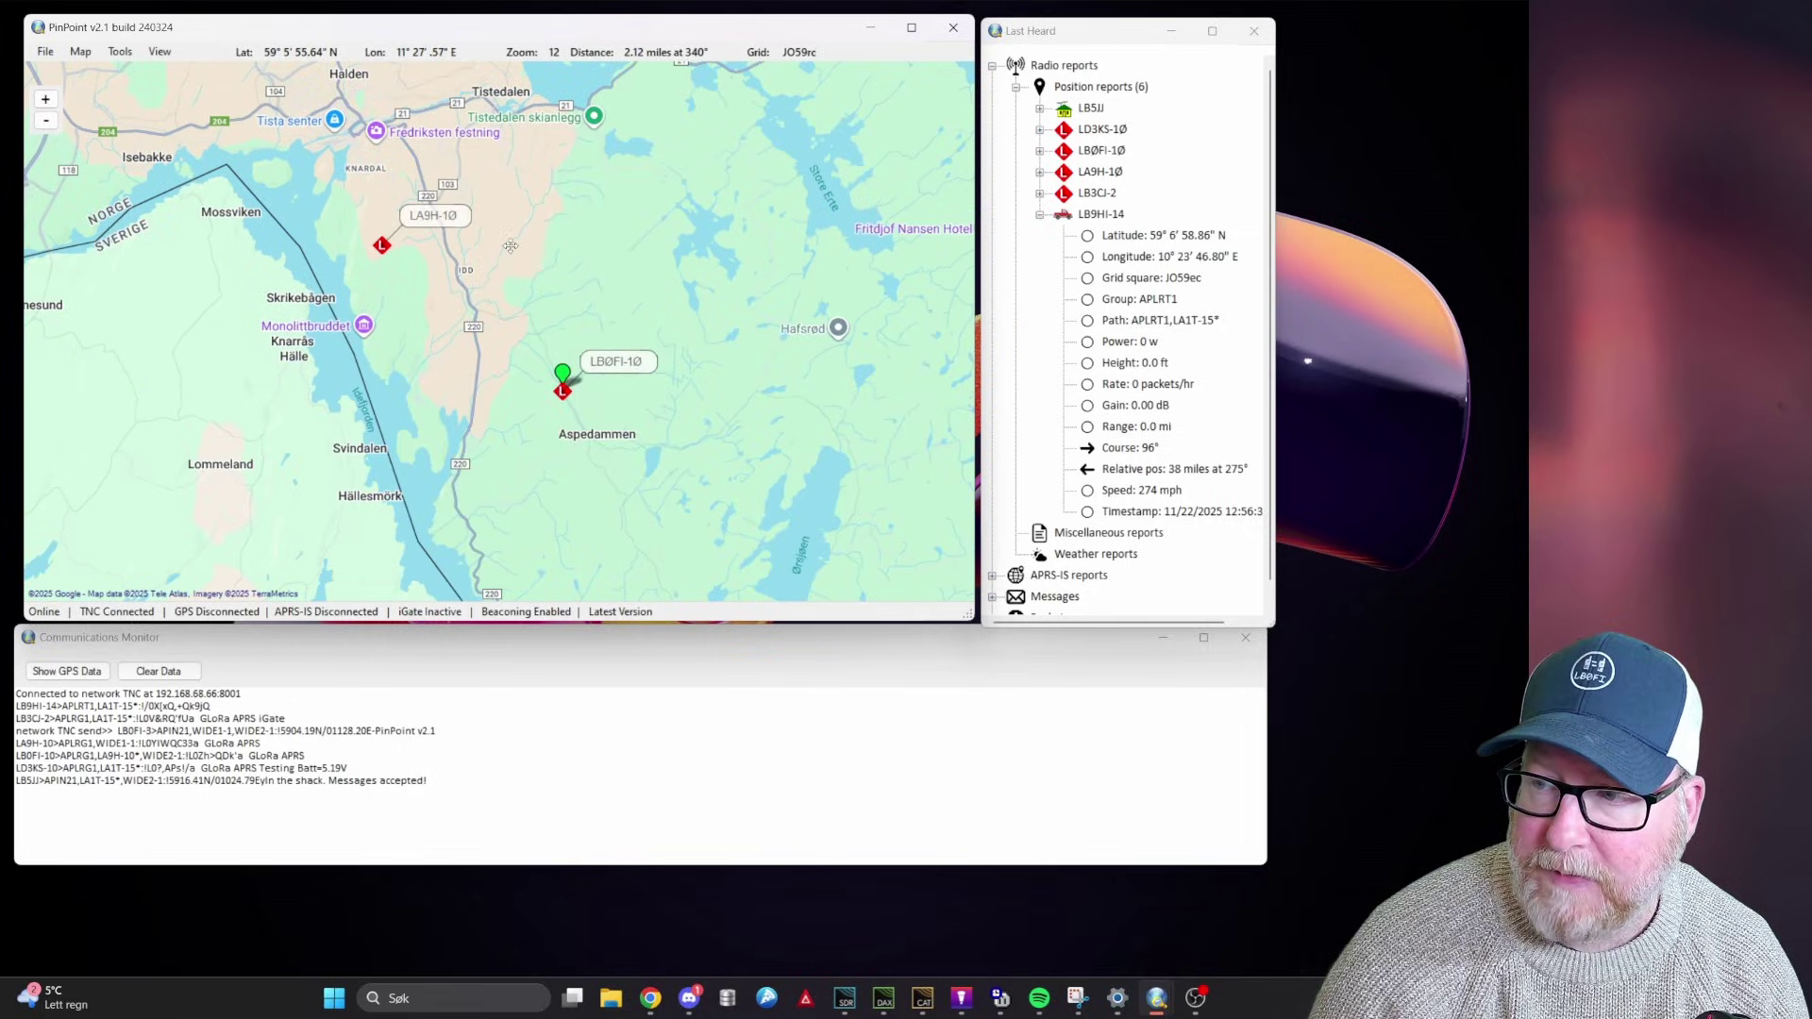
{"action": "scroll", "coordinate": [602, 408], "scroll_direction": "up", "scroll_amount": 1}
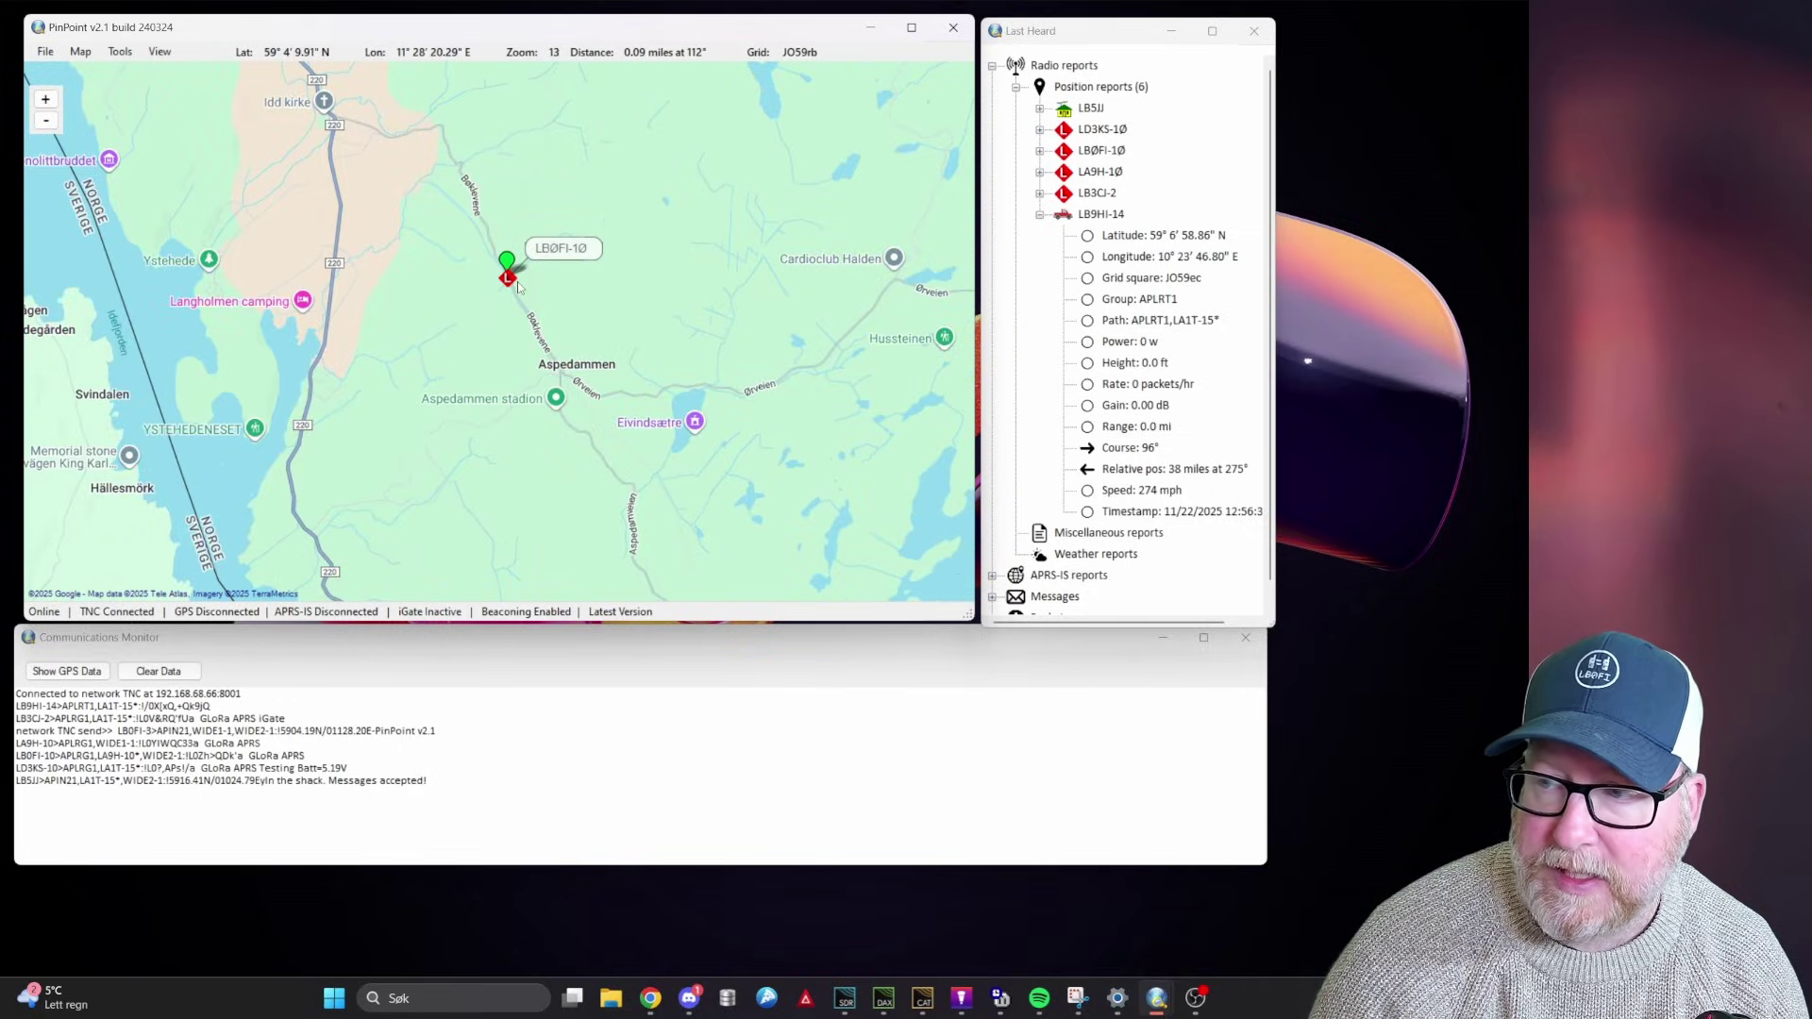
{"action": "scroll", "coordinate": [536, 266], "scroll_direction": "up", "scroll_amount": 3}
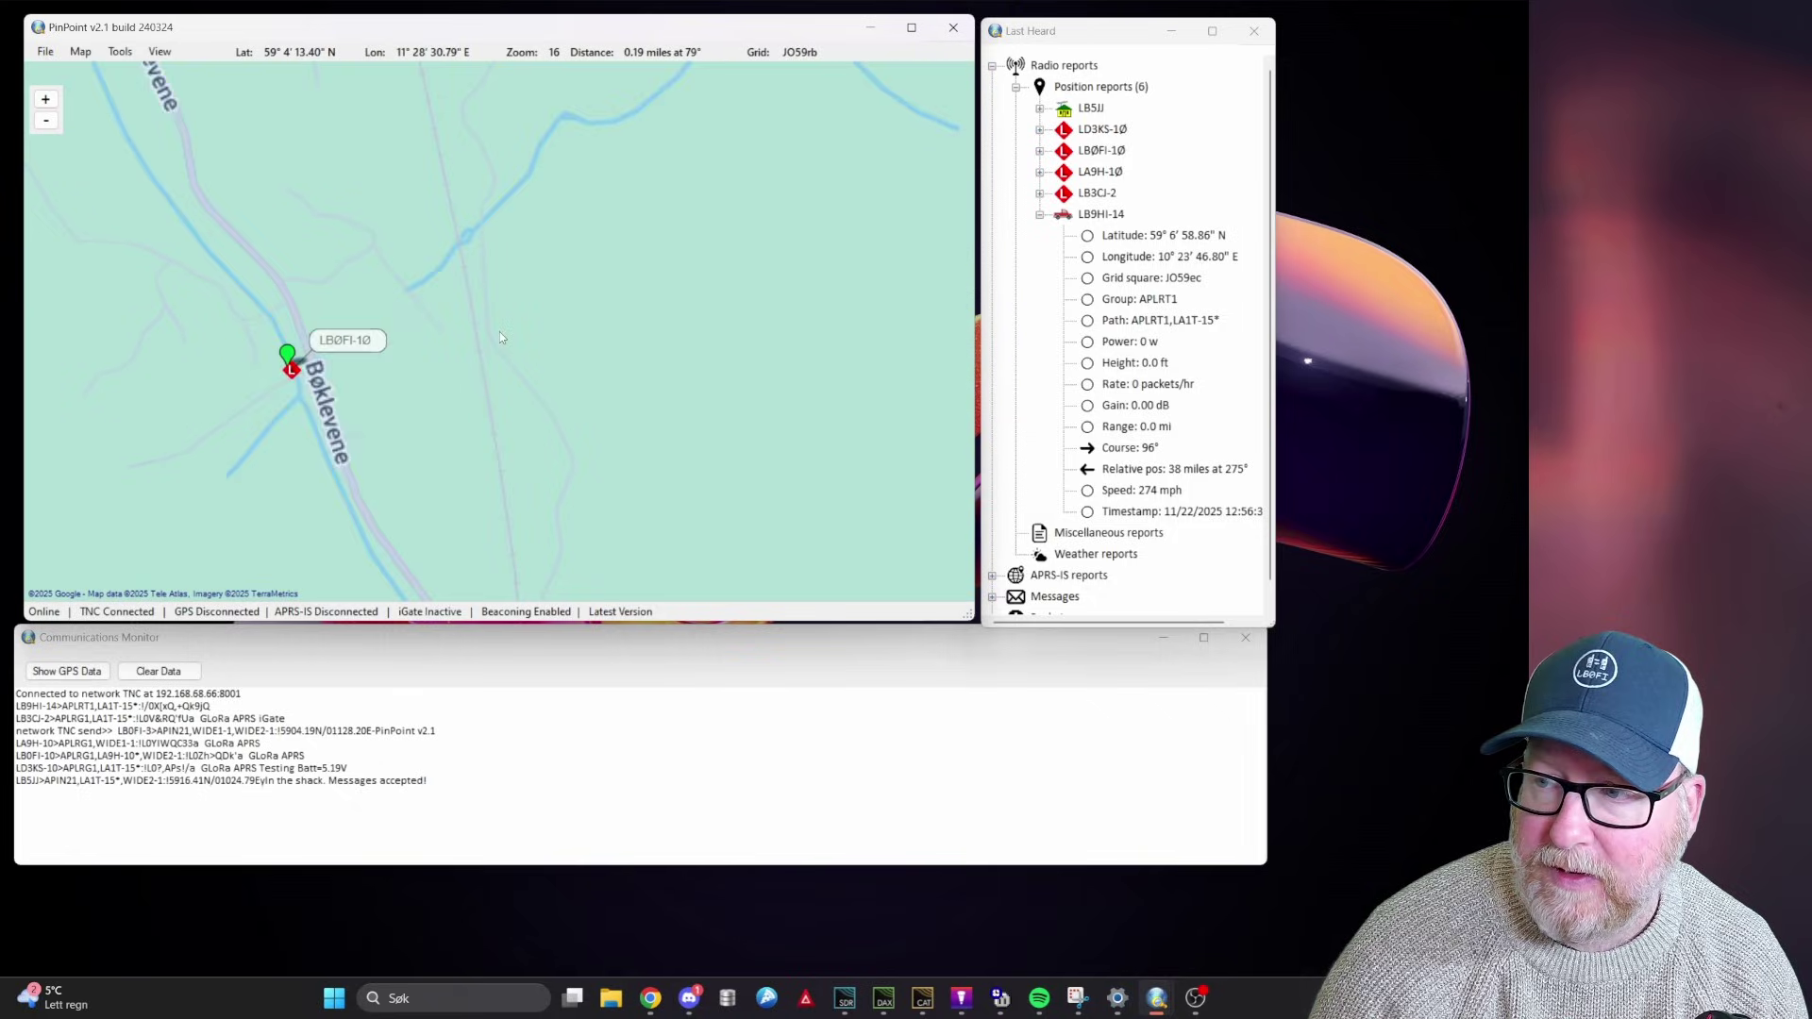
{"action": "left_click_drag", "start_coordinate": [293, 382], "coordinate": [511, 445]}
{"action": "scroll", "coordinate": [510, 443], "scroll_direction": "up", "scroll_amount": 3}
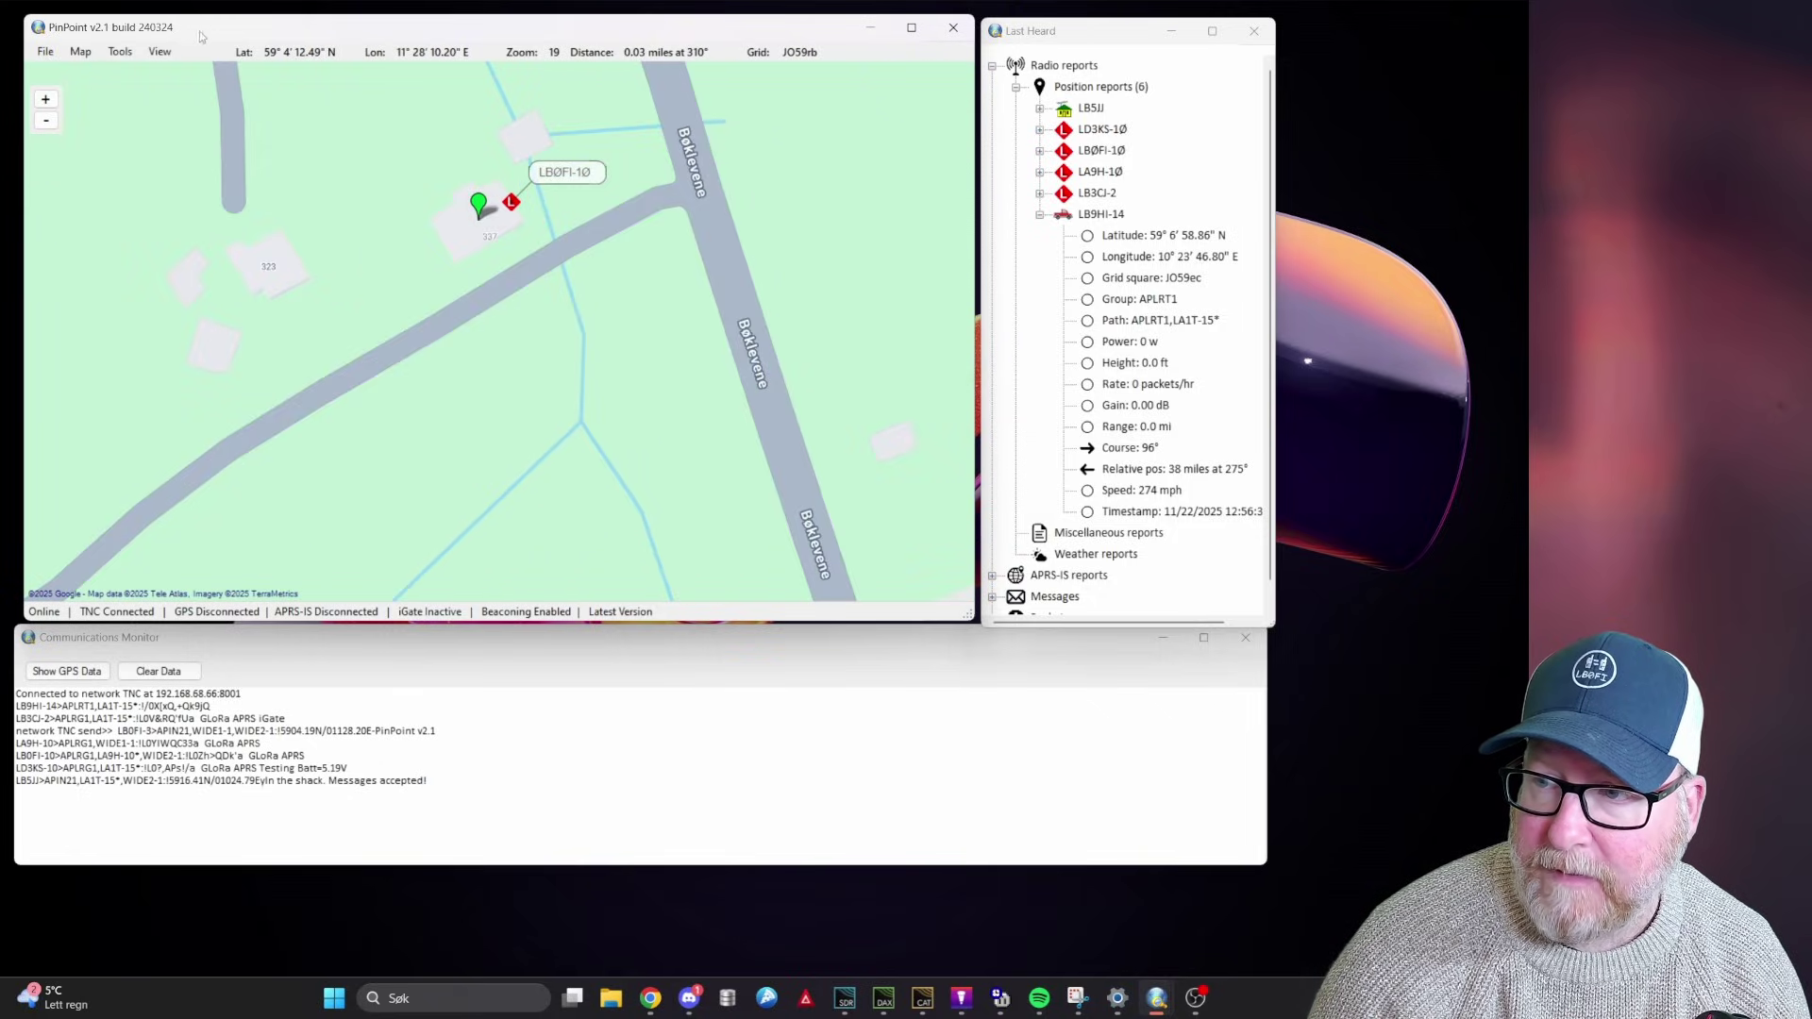
{"action": "left_click", "coordinate": [119, 55]}
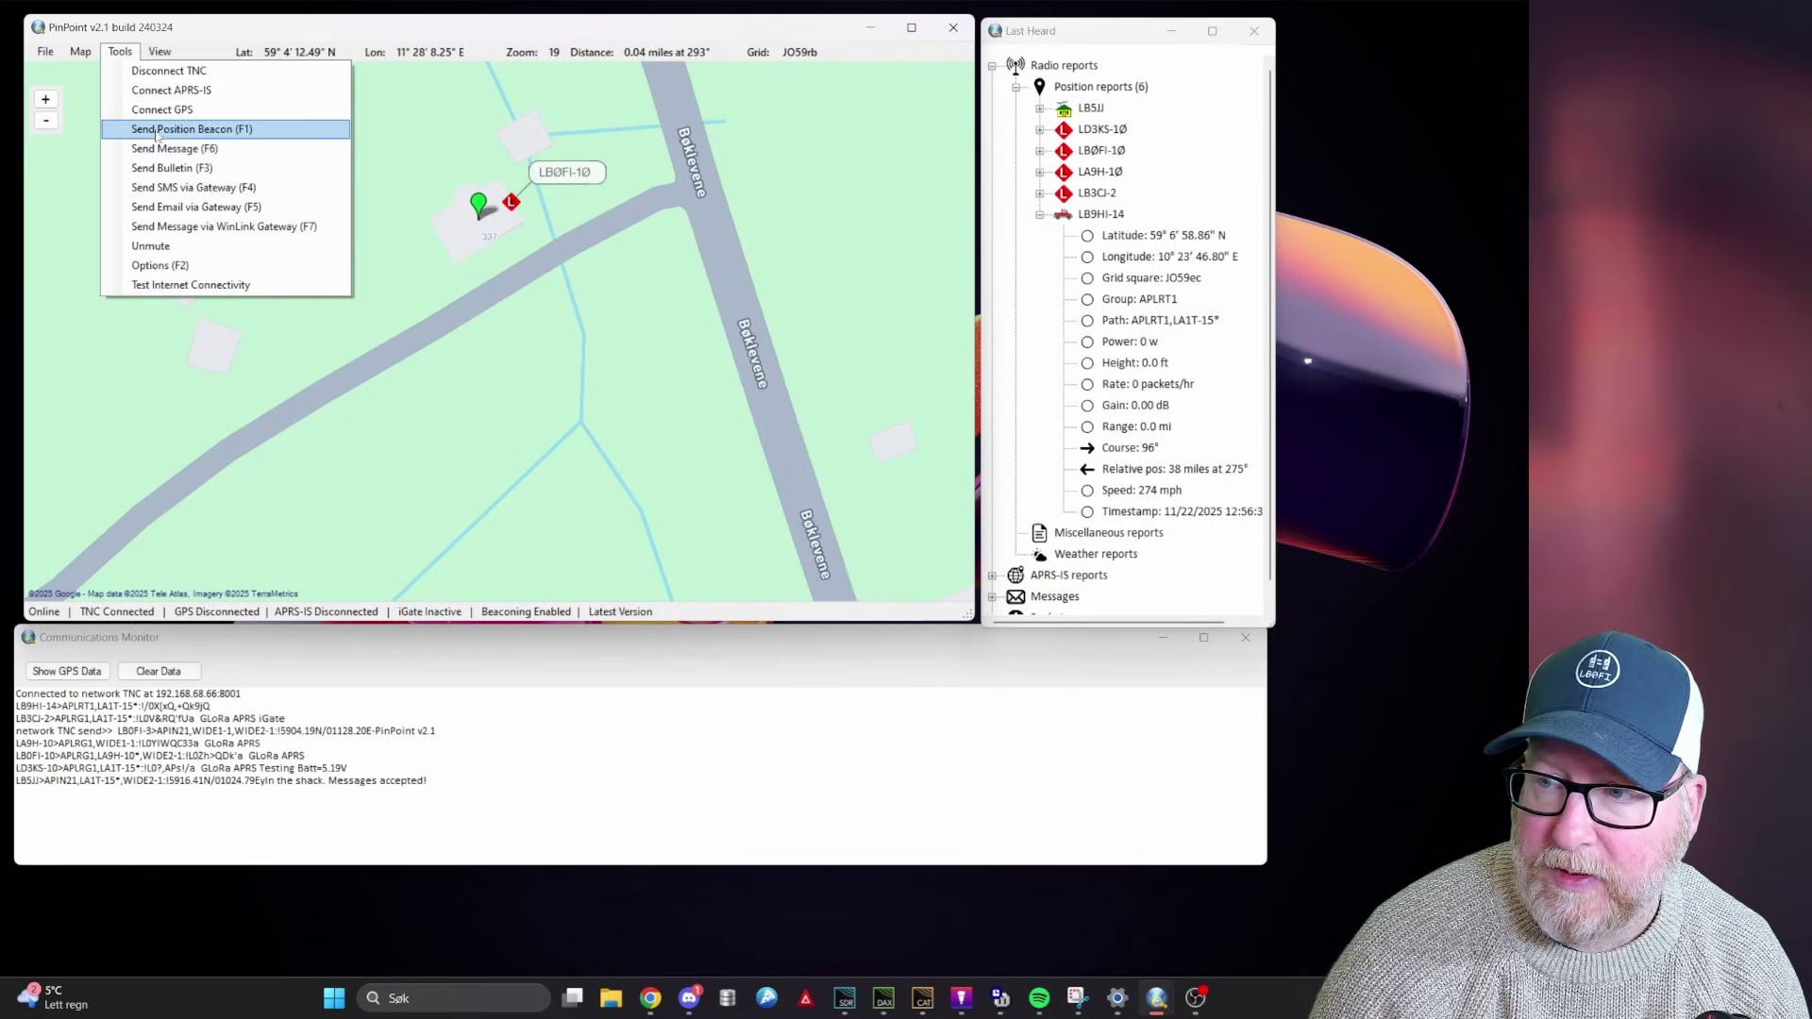
{"action": "left_click", "coordinate": [158, 132]}
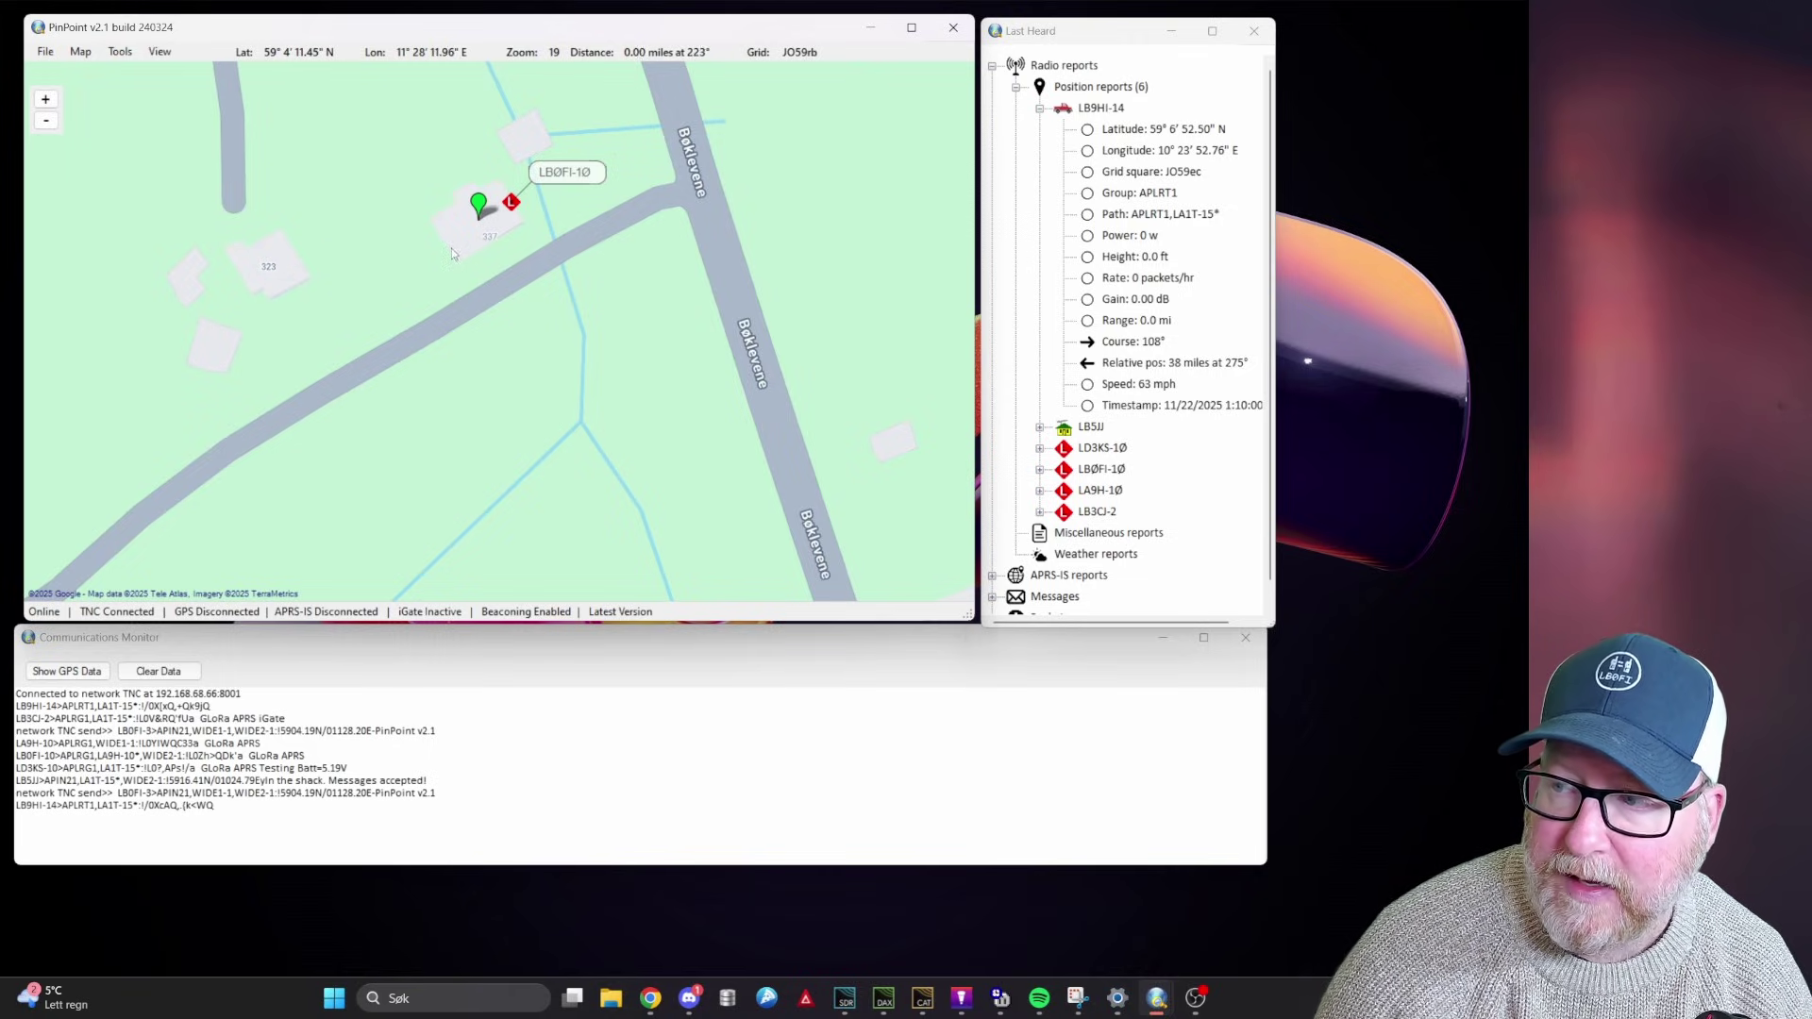
Examine the map around the home station near Aspedammen for the returned position beacon and neighbouring digipeaters.
{"action": "scroll", "coordinate": [500, 331], "scroll_direction": "down", "scroll_amount": 3}
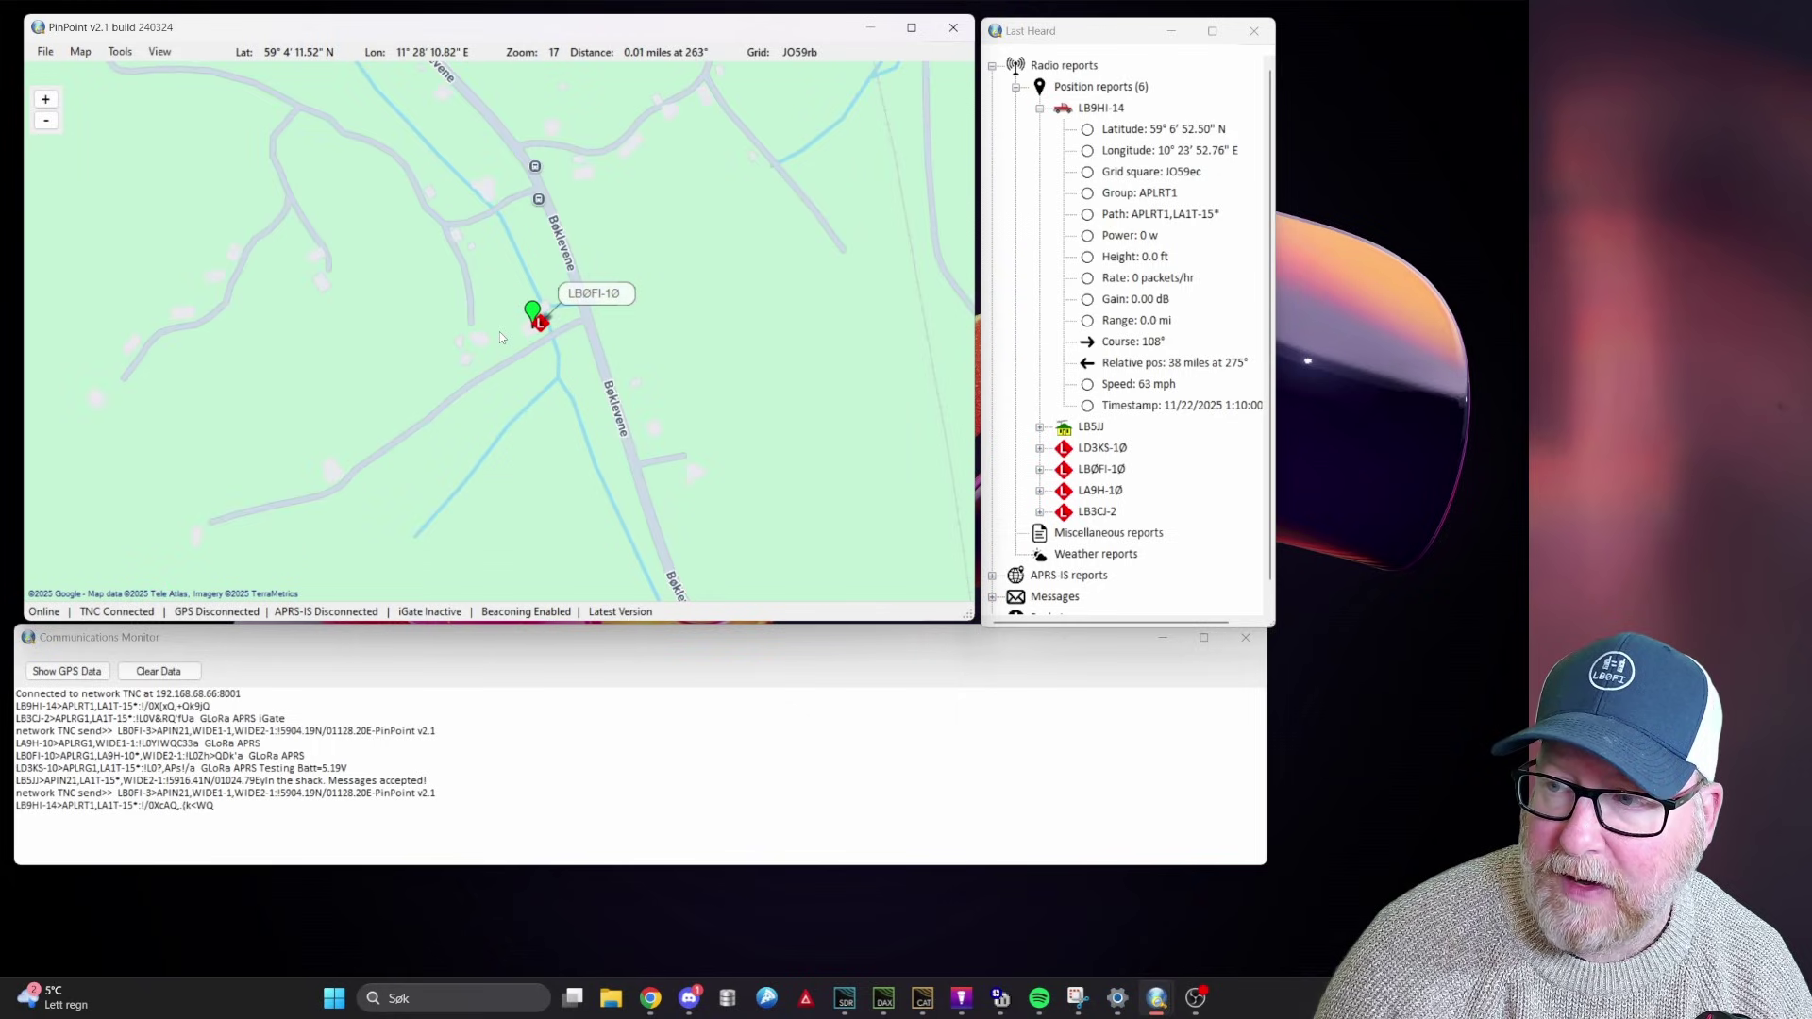
{"action": "scroll", "coordinate": [500, 337], "scroll_direction": "down", "scroll_amount": 1}
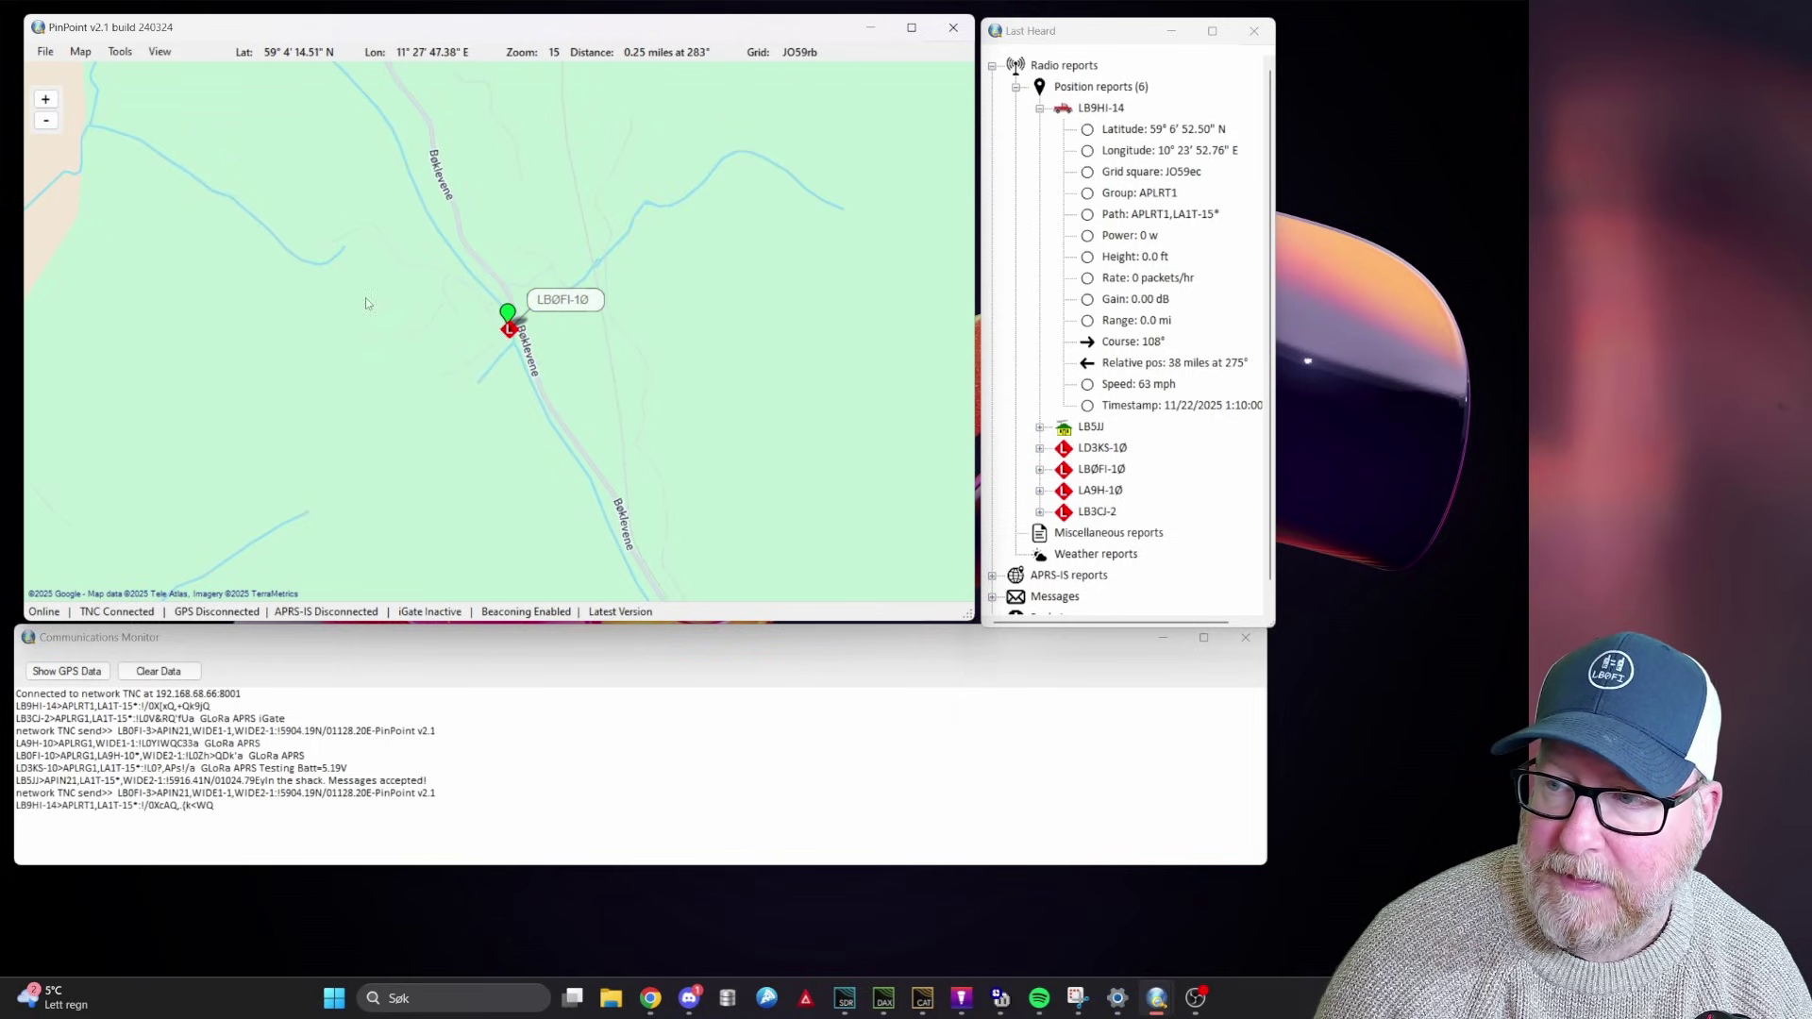
{"action": "scroll", "coordinate": [500, 337], "scroll_direction": "down", "scroll_amount": 2}
{"action": "scroll", "coordinate": [500, 337], "scroll_direction": "down", "scroll_amount": 1}
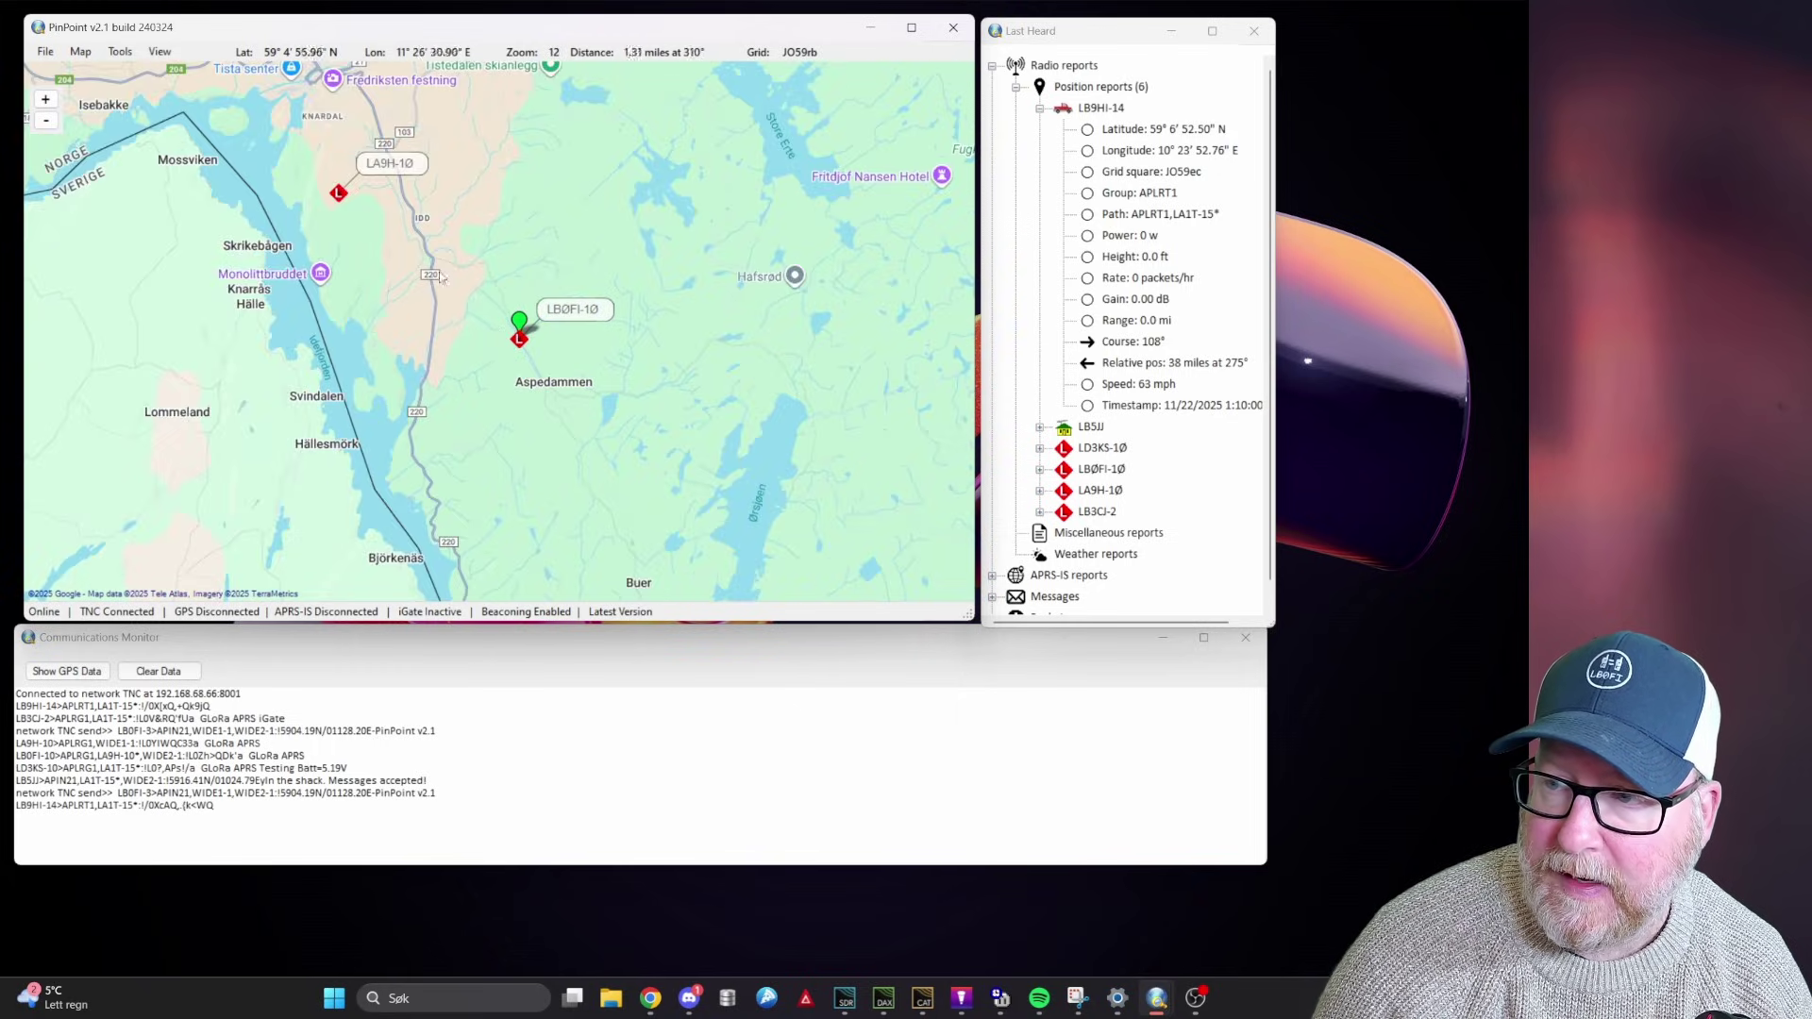
{"action": "left_click_drag", "start_coordinate": [383, 235], "coordinate": [501, 306]}
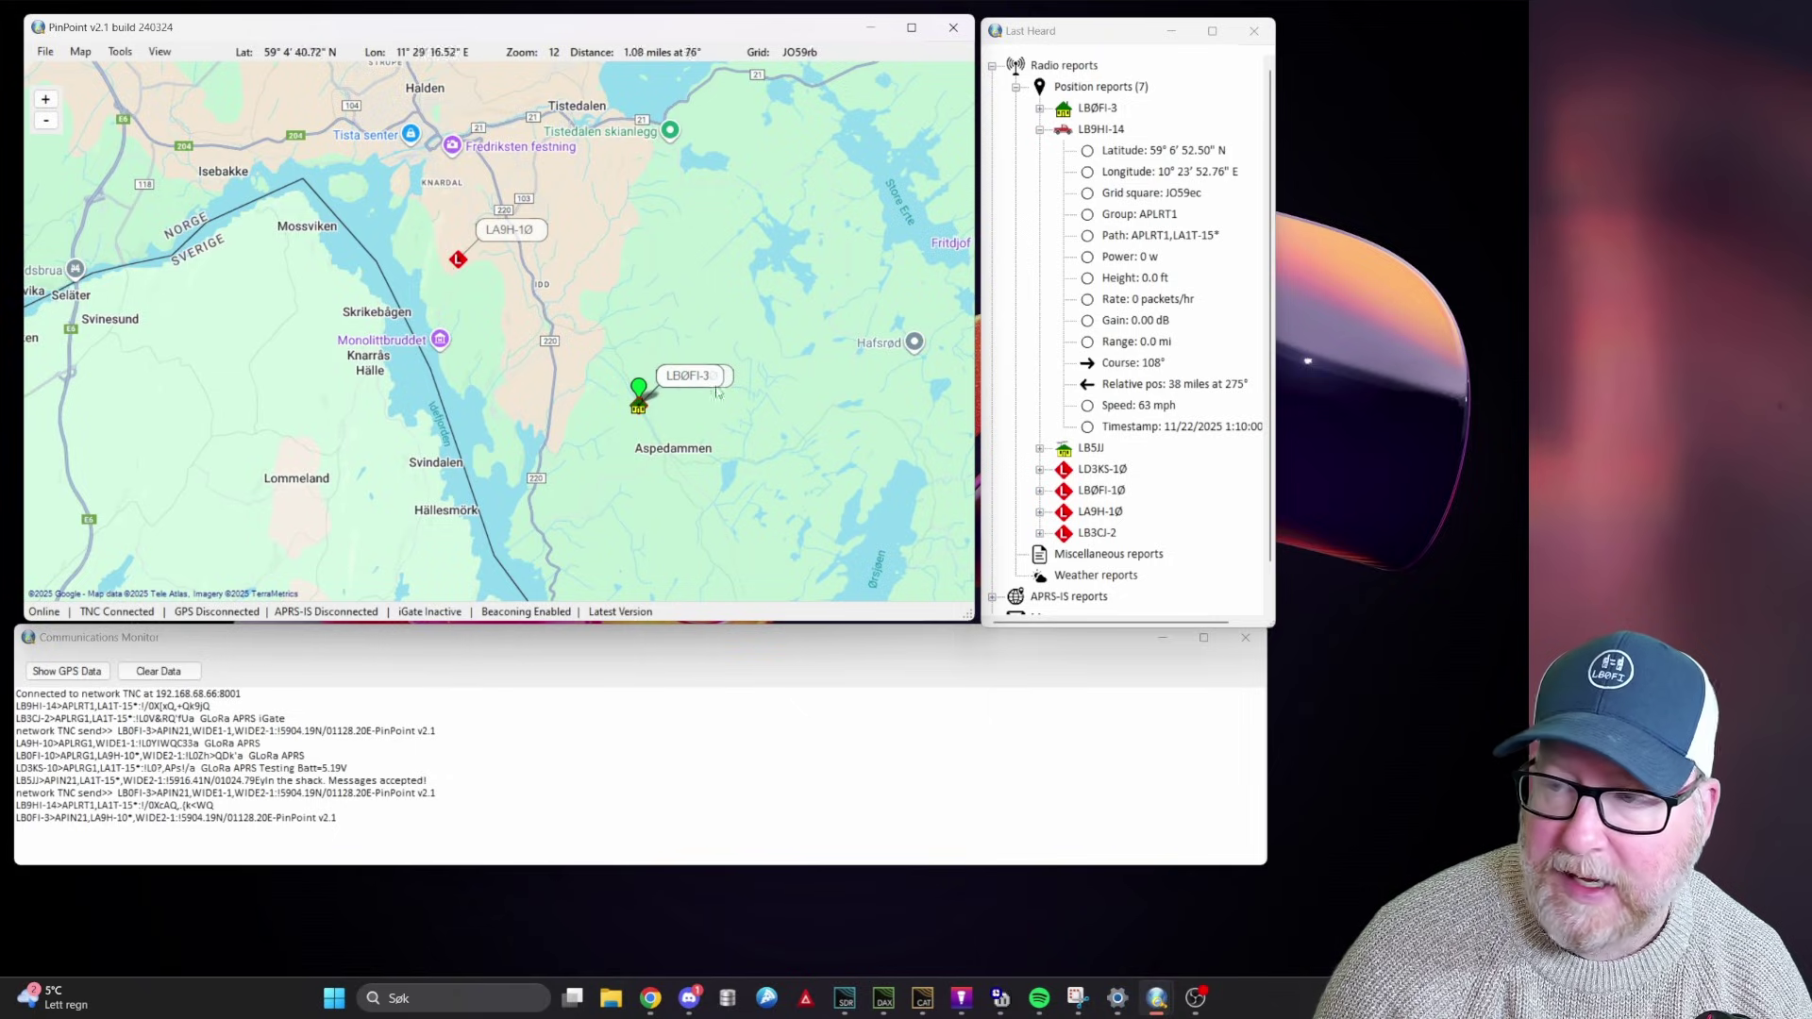
{"action": "scroll", "coordinate": [645, 408], "scroll_direction": "up", "scroll_amount": 1}
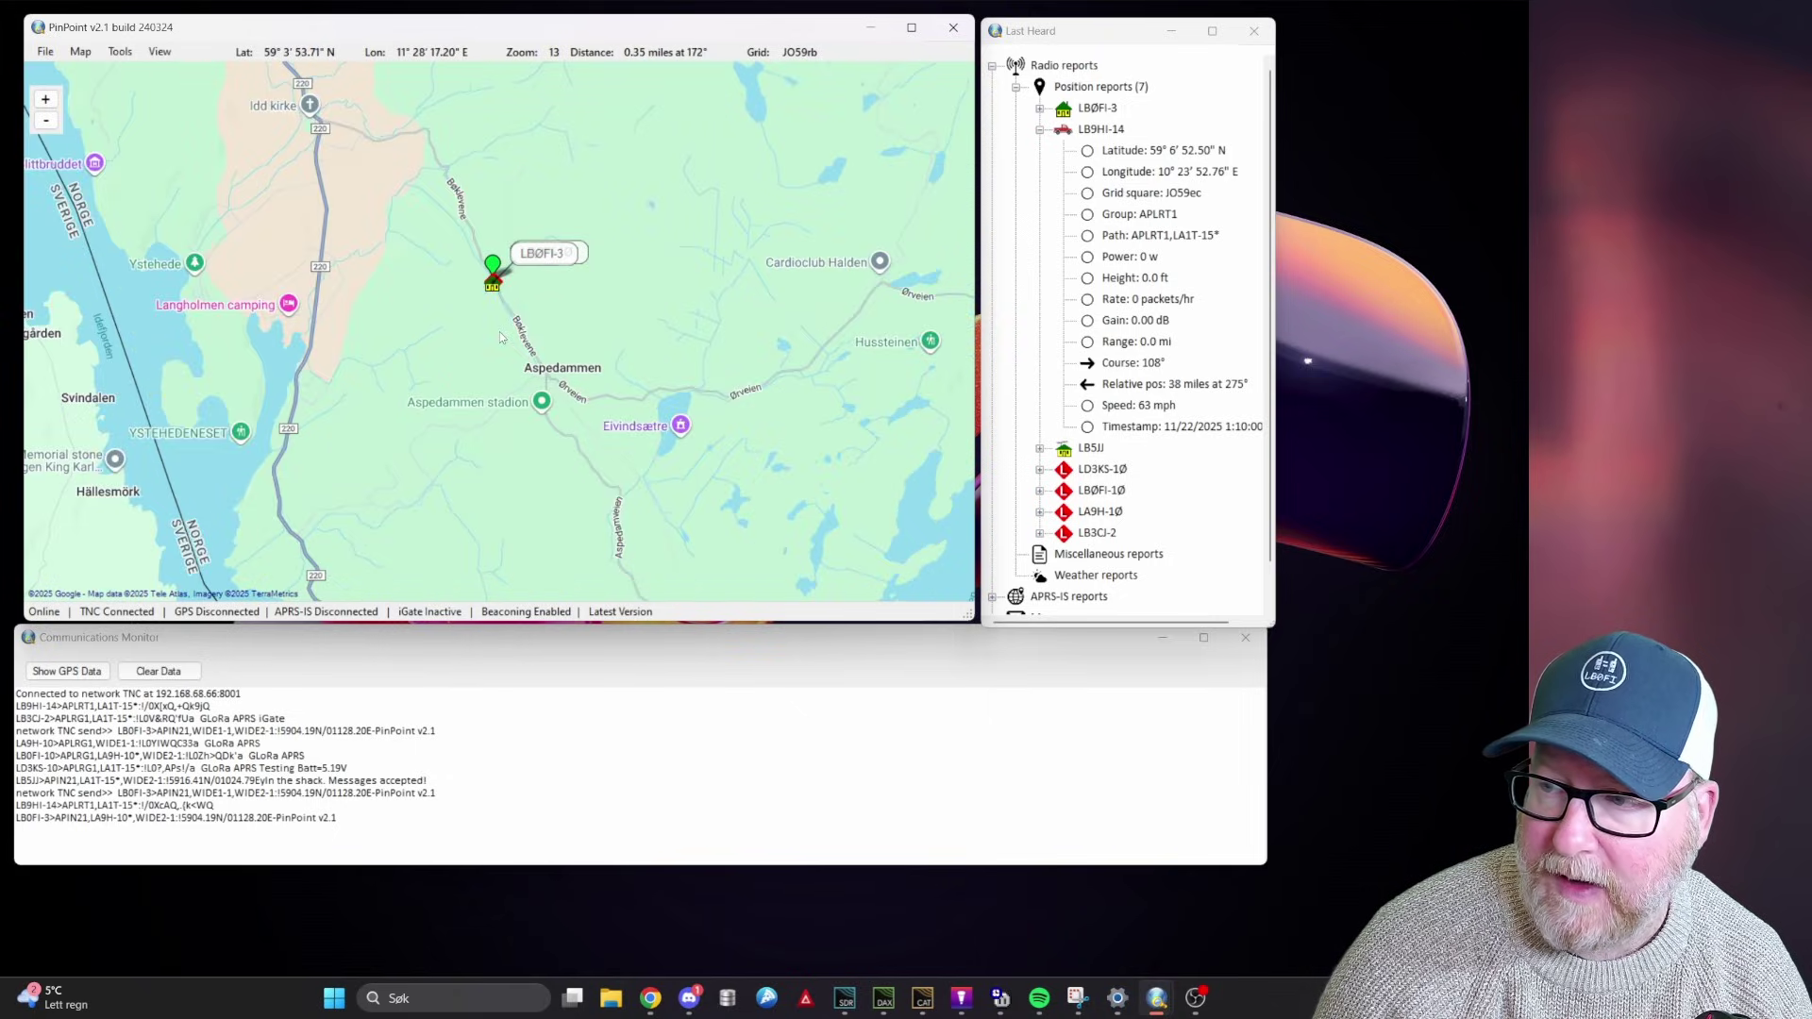
{"action": "scroll", "coordinate": [500, 331], "scroll_direction": "up", "scroll_amount": 3}
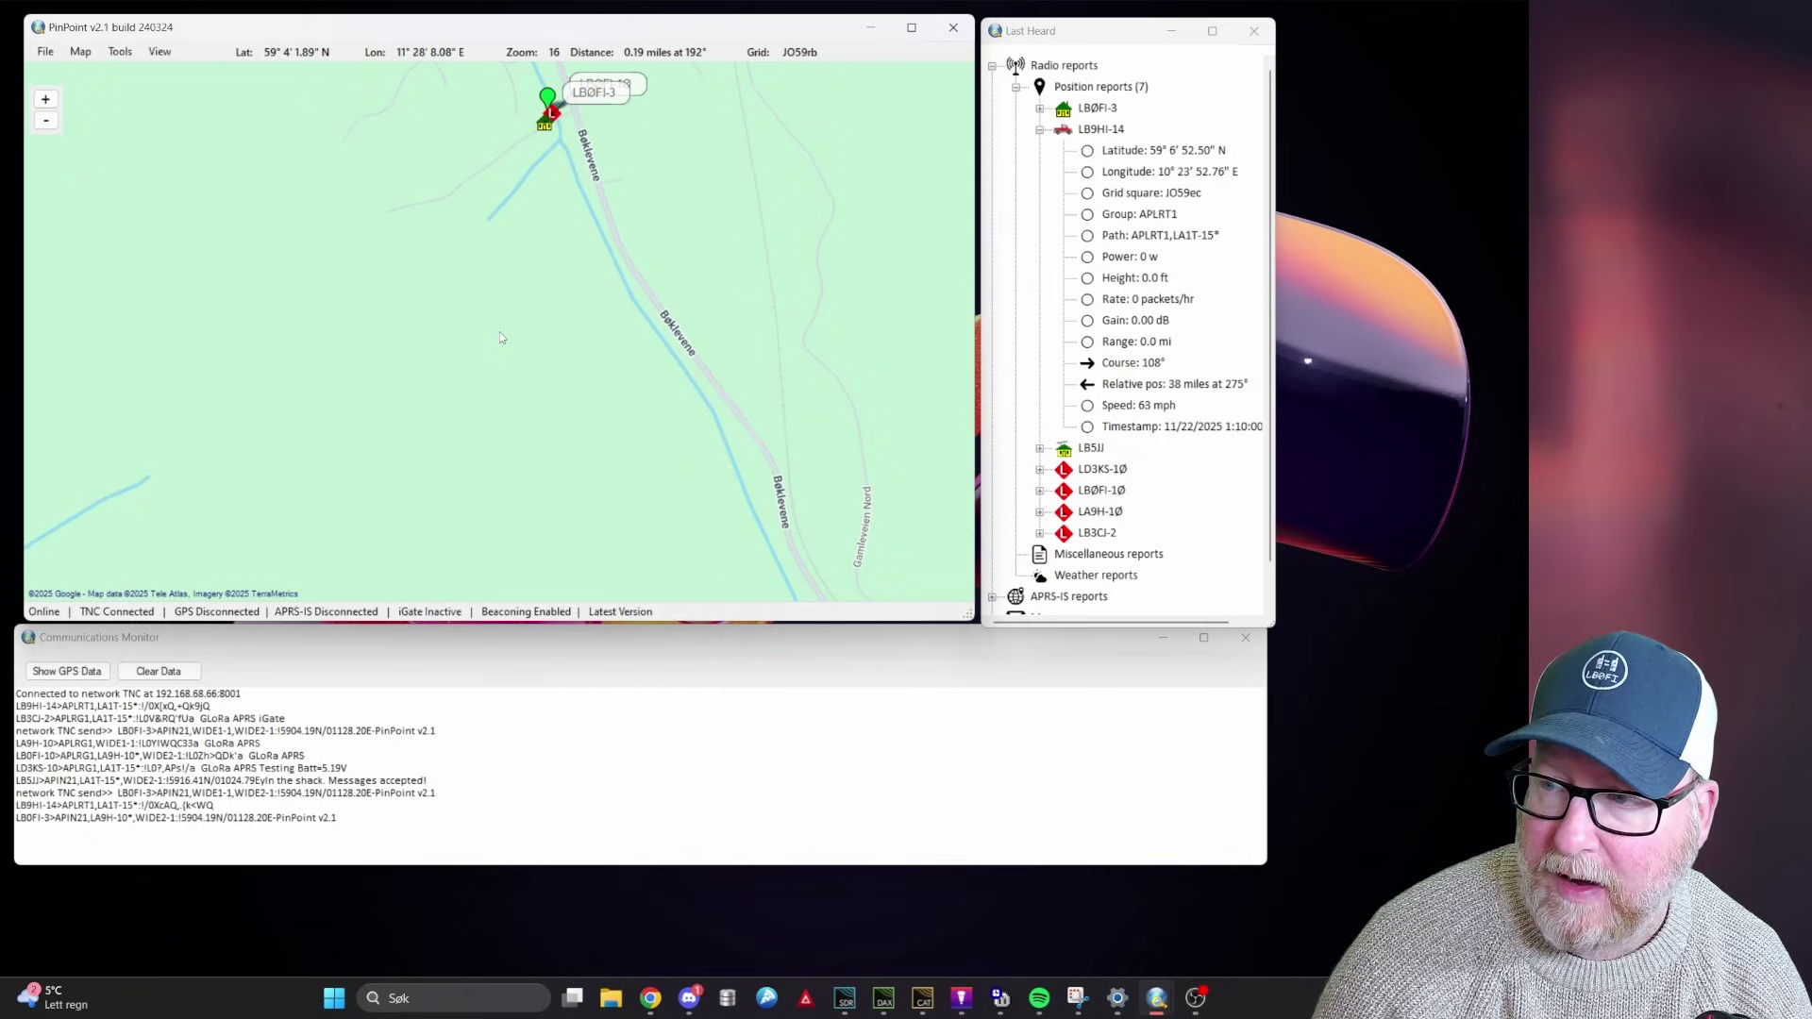
{"action": "left_click_drag", "start_coordinate": [454, 236], "coordinate": [513, 533]}
{"action": "scroll", "coordinate": [513, 532], "scroll_direction": "up", "scroll_amount": 1}
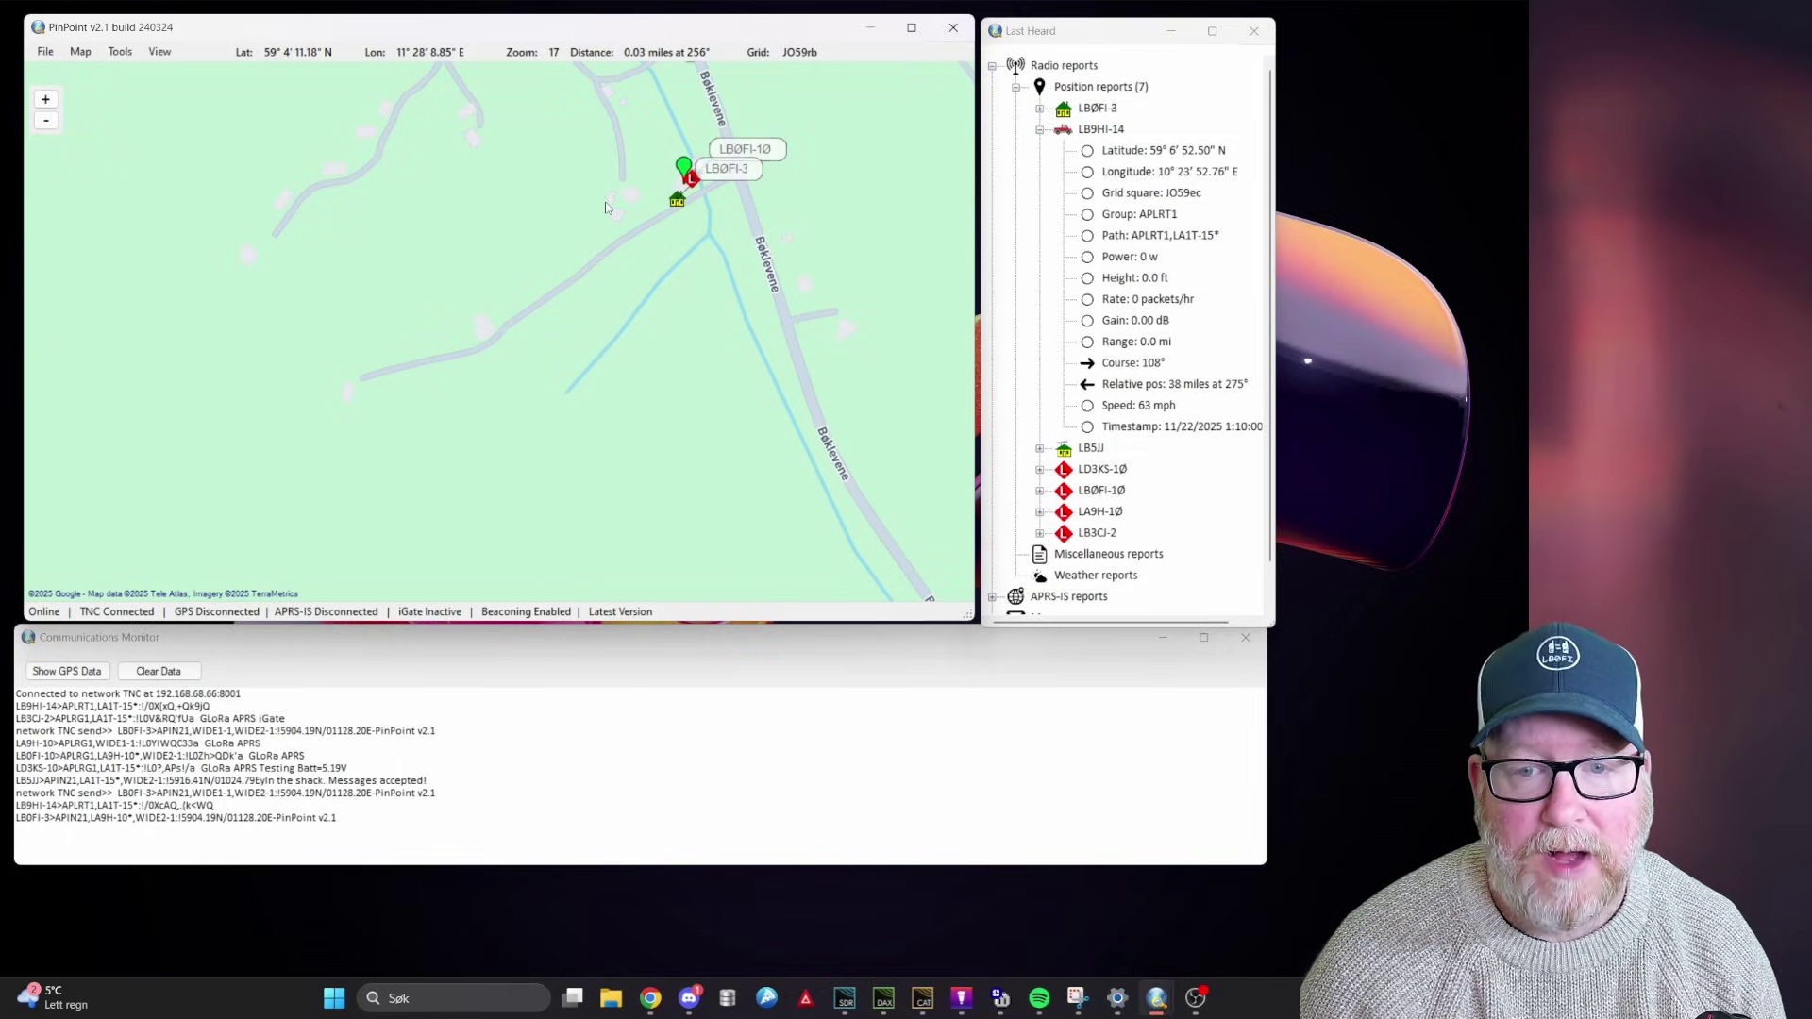
Open the program options and review the APRS call sign, path and position beaconing settings.
{"action": "left_click", "coordinate": [110, 54]}
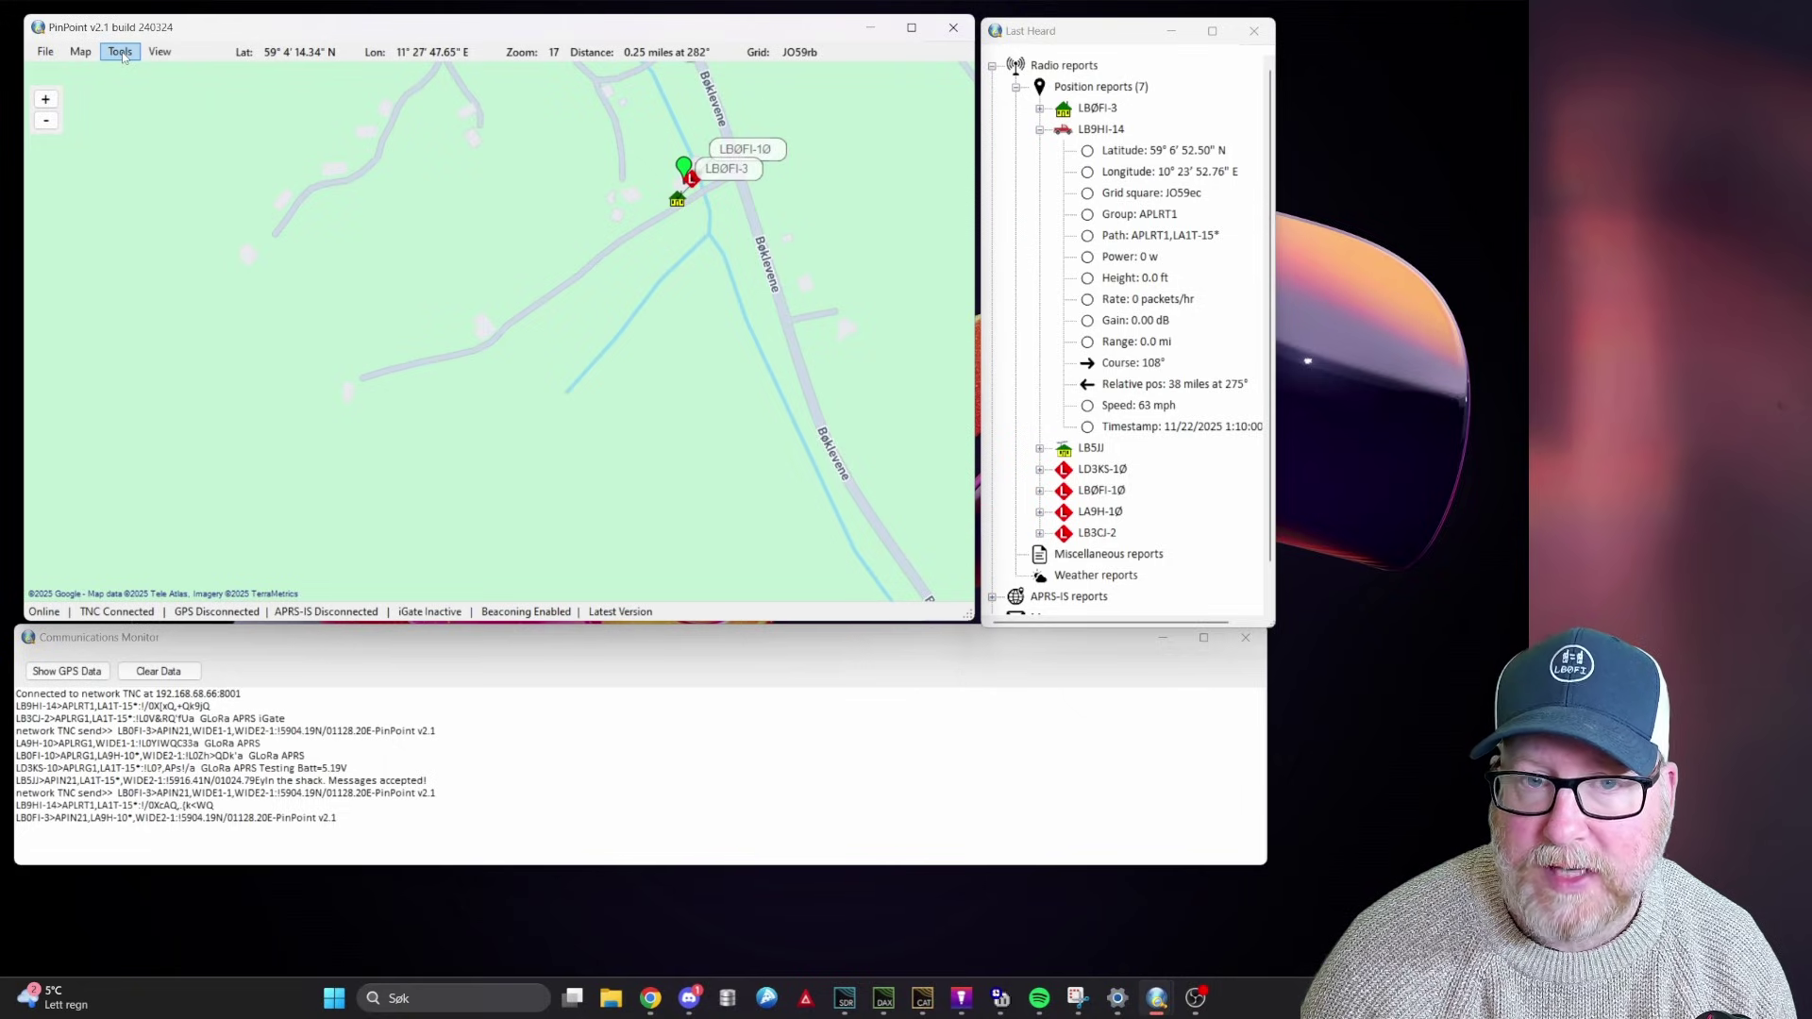
{"action": "left_click", "coordinate": [121, 53]}
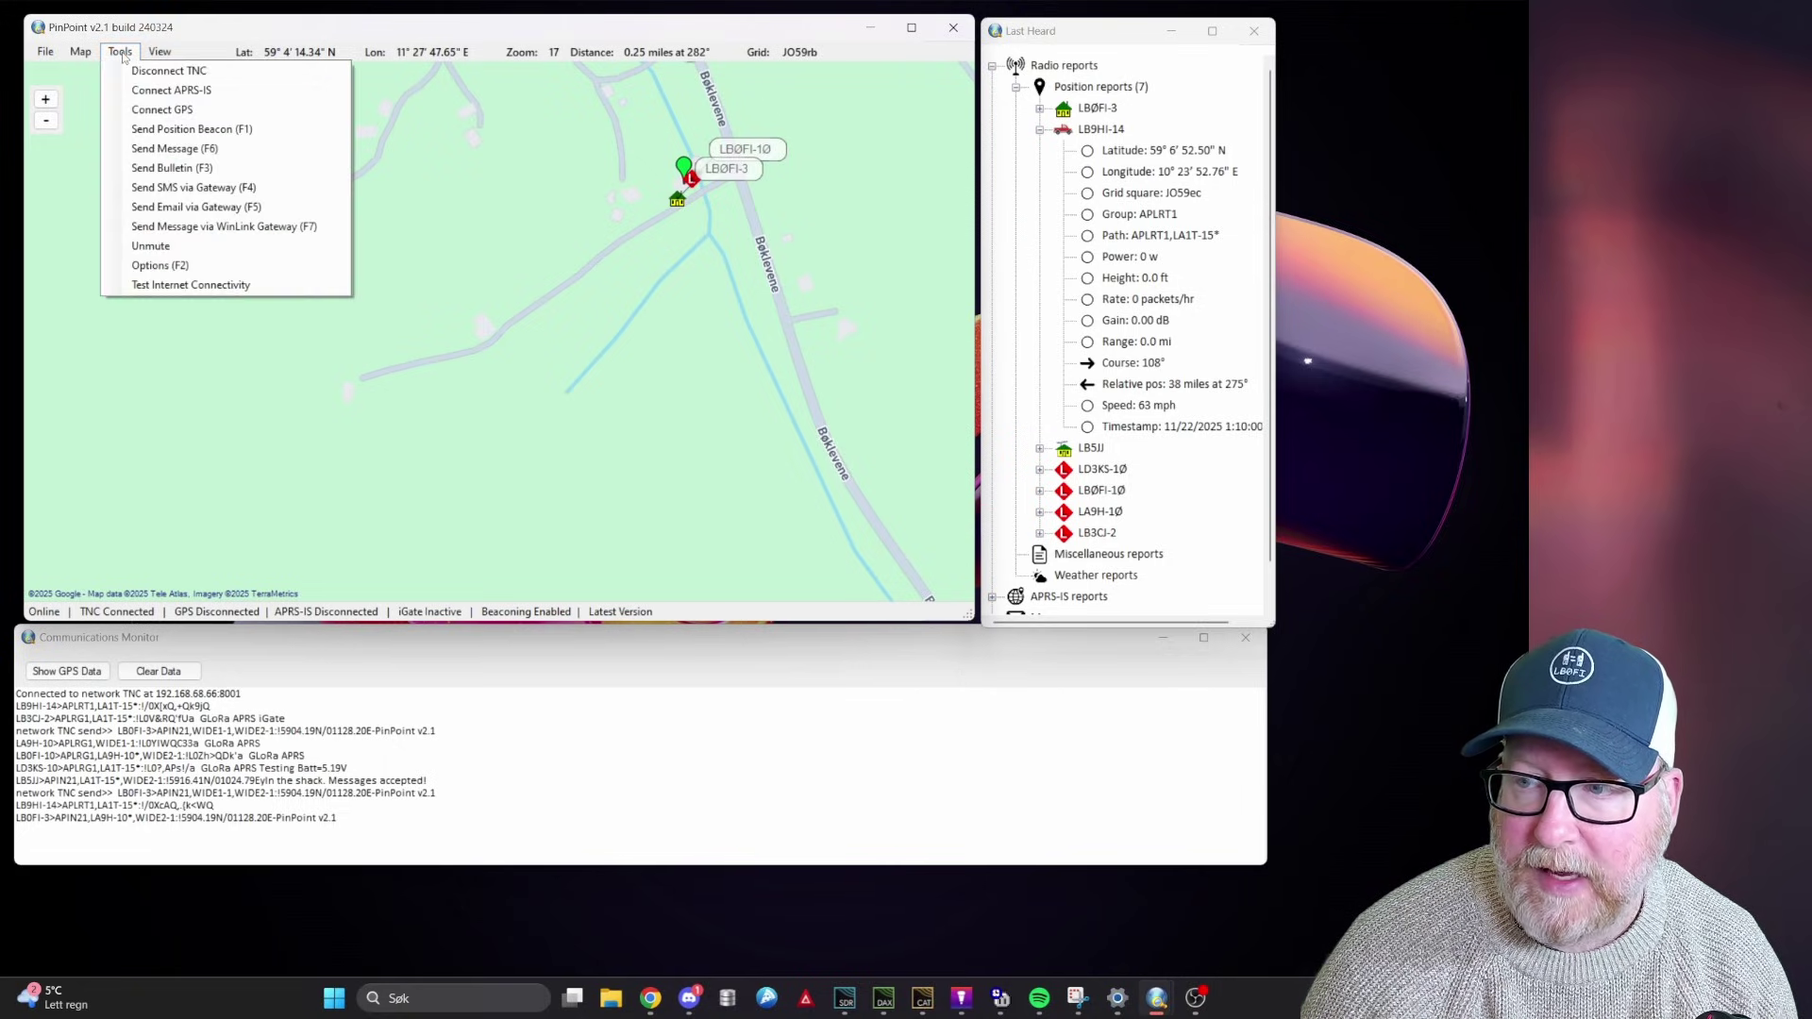
{"action": "left_click", "coordinate": [190, 268]}
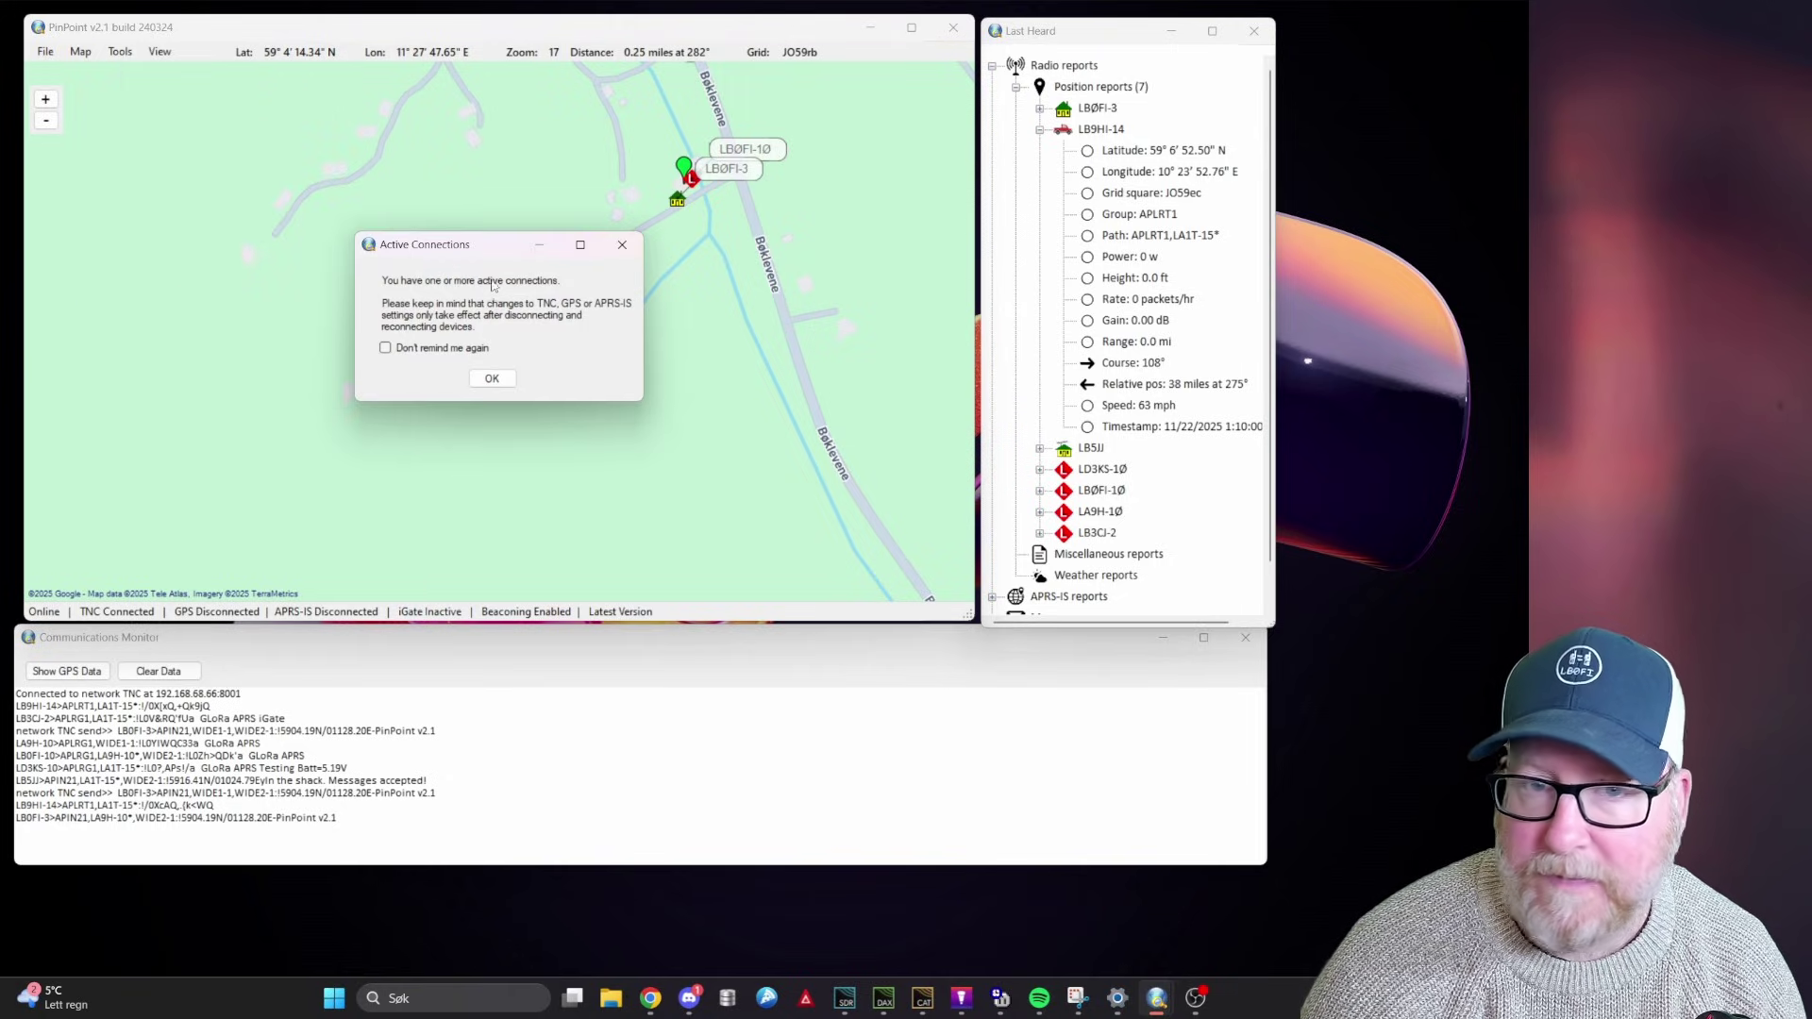
{"action": "left_click", "coordinate": [492, 380]}
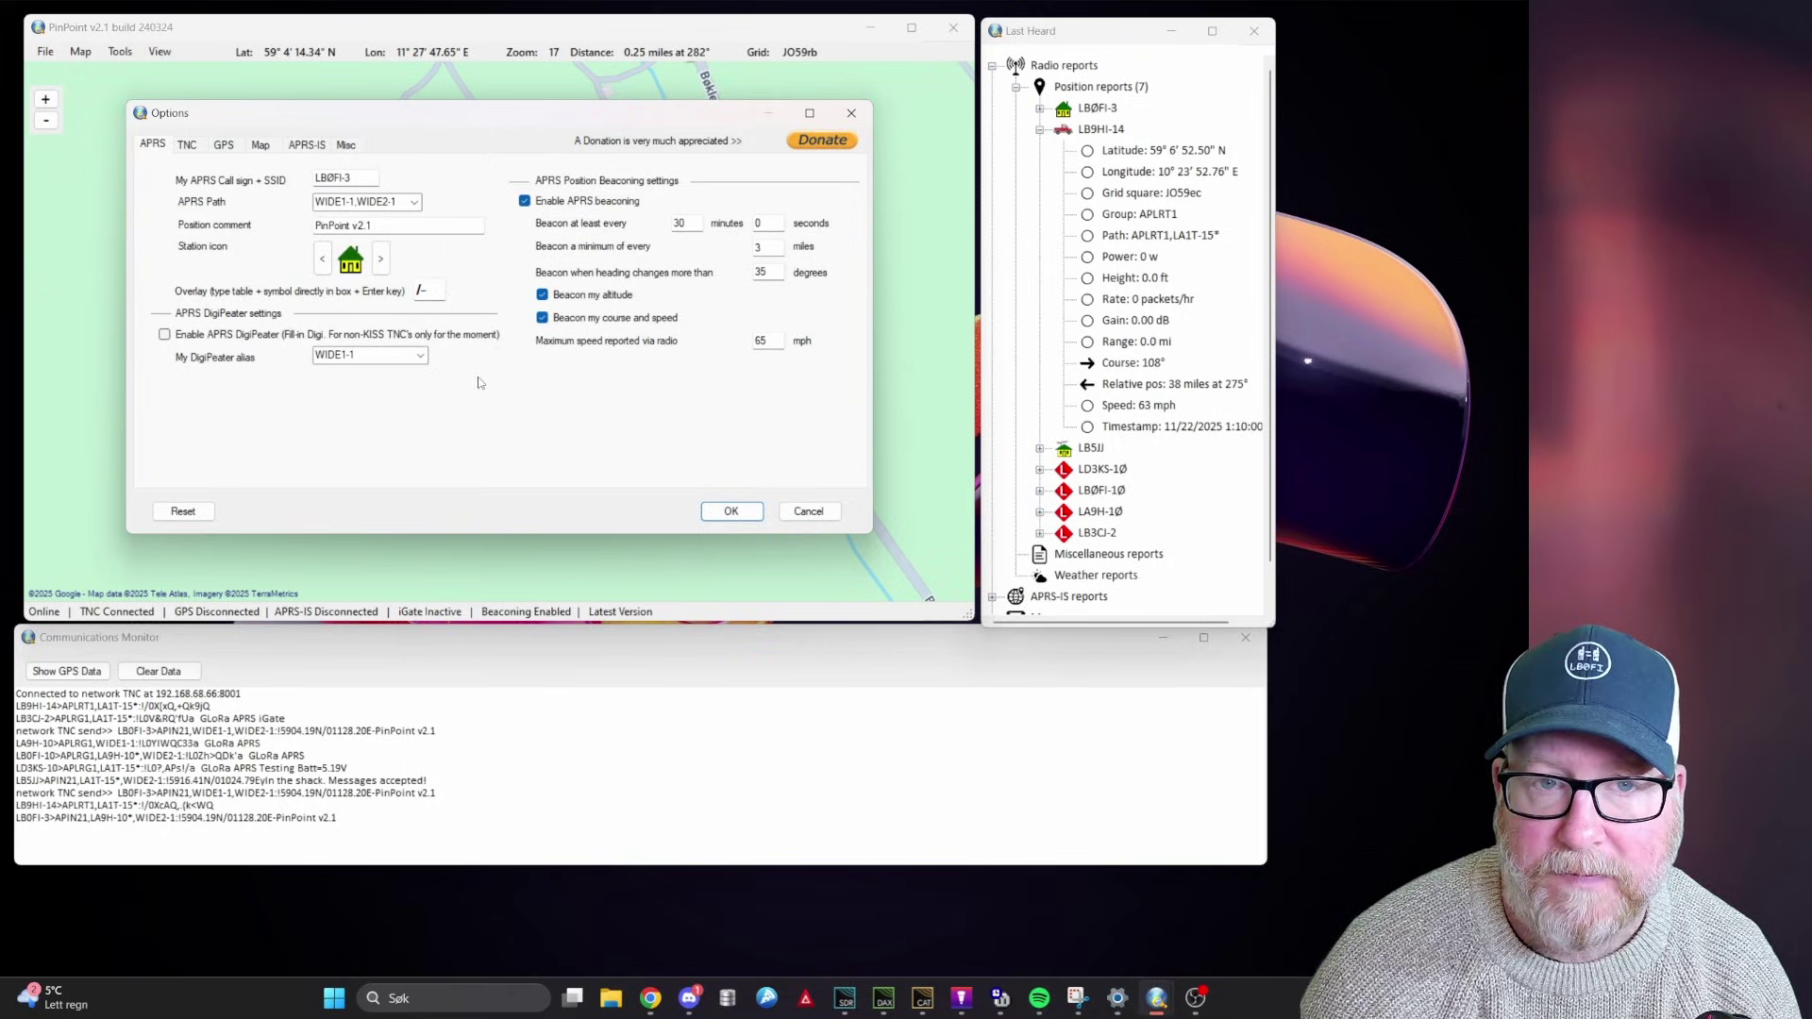
{"action": "double_click", "coordinate": [346, 178]}
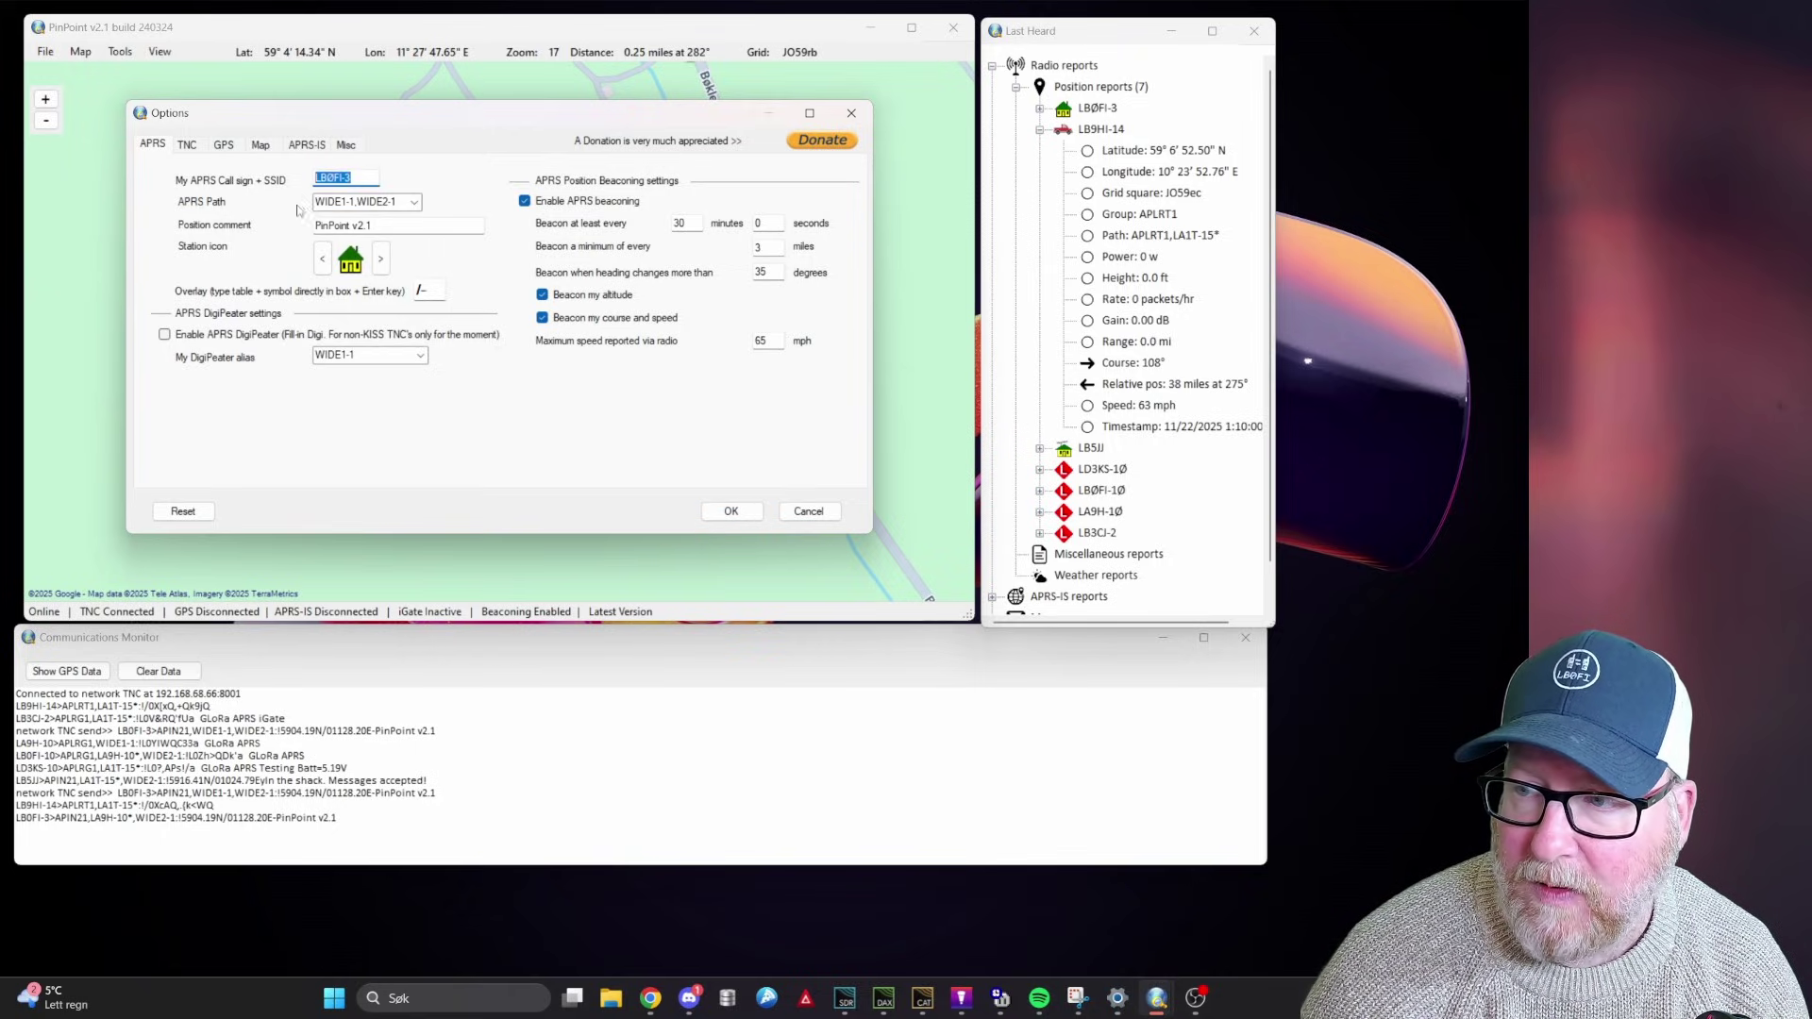
{"action": "left_click", "coordinate": [368, 177]}
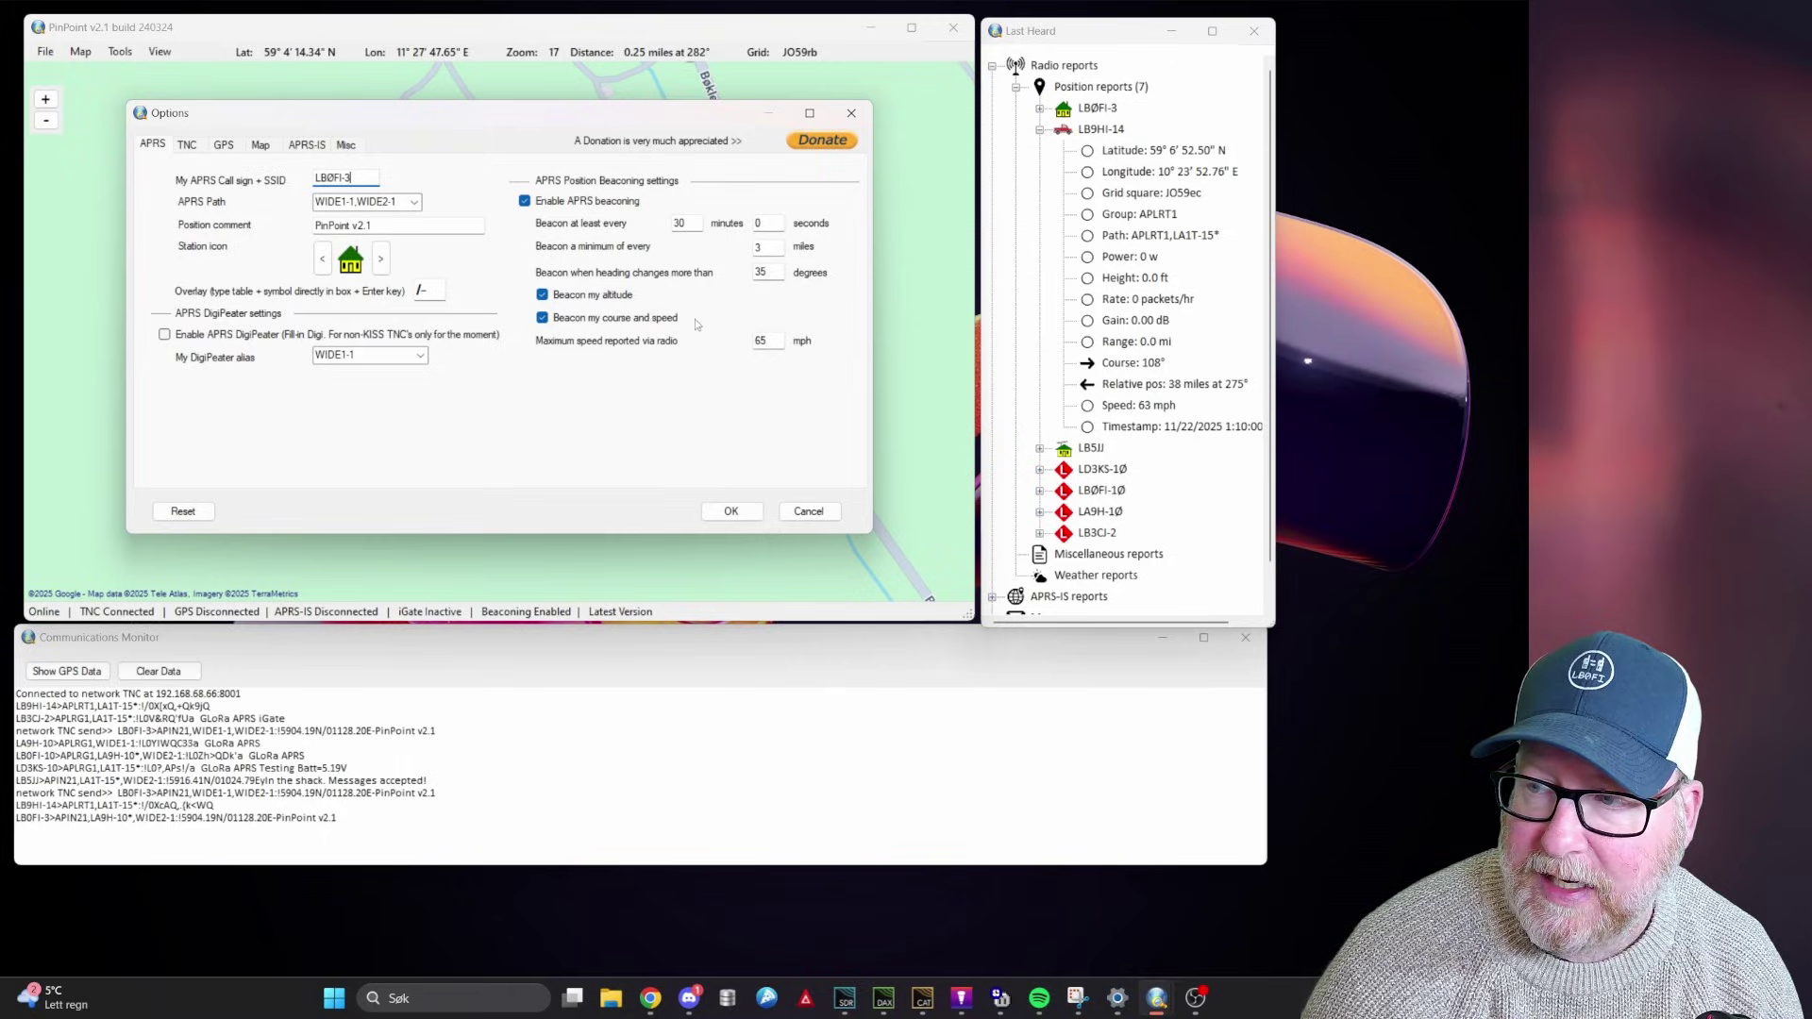
Set the TNC type to network KISS mode and check the TCP/IP address and port of the network TNC.
{"action": "left_click", "coordinate": [189, 148]}
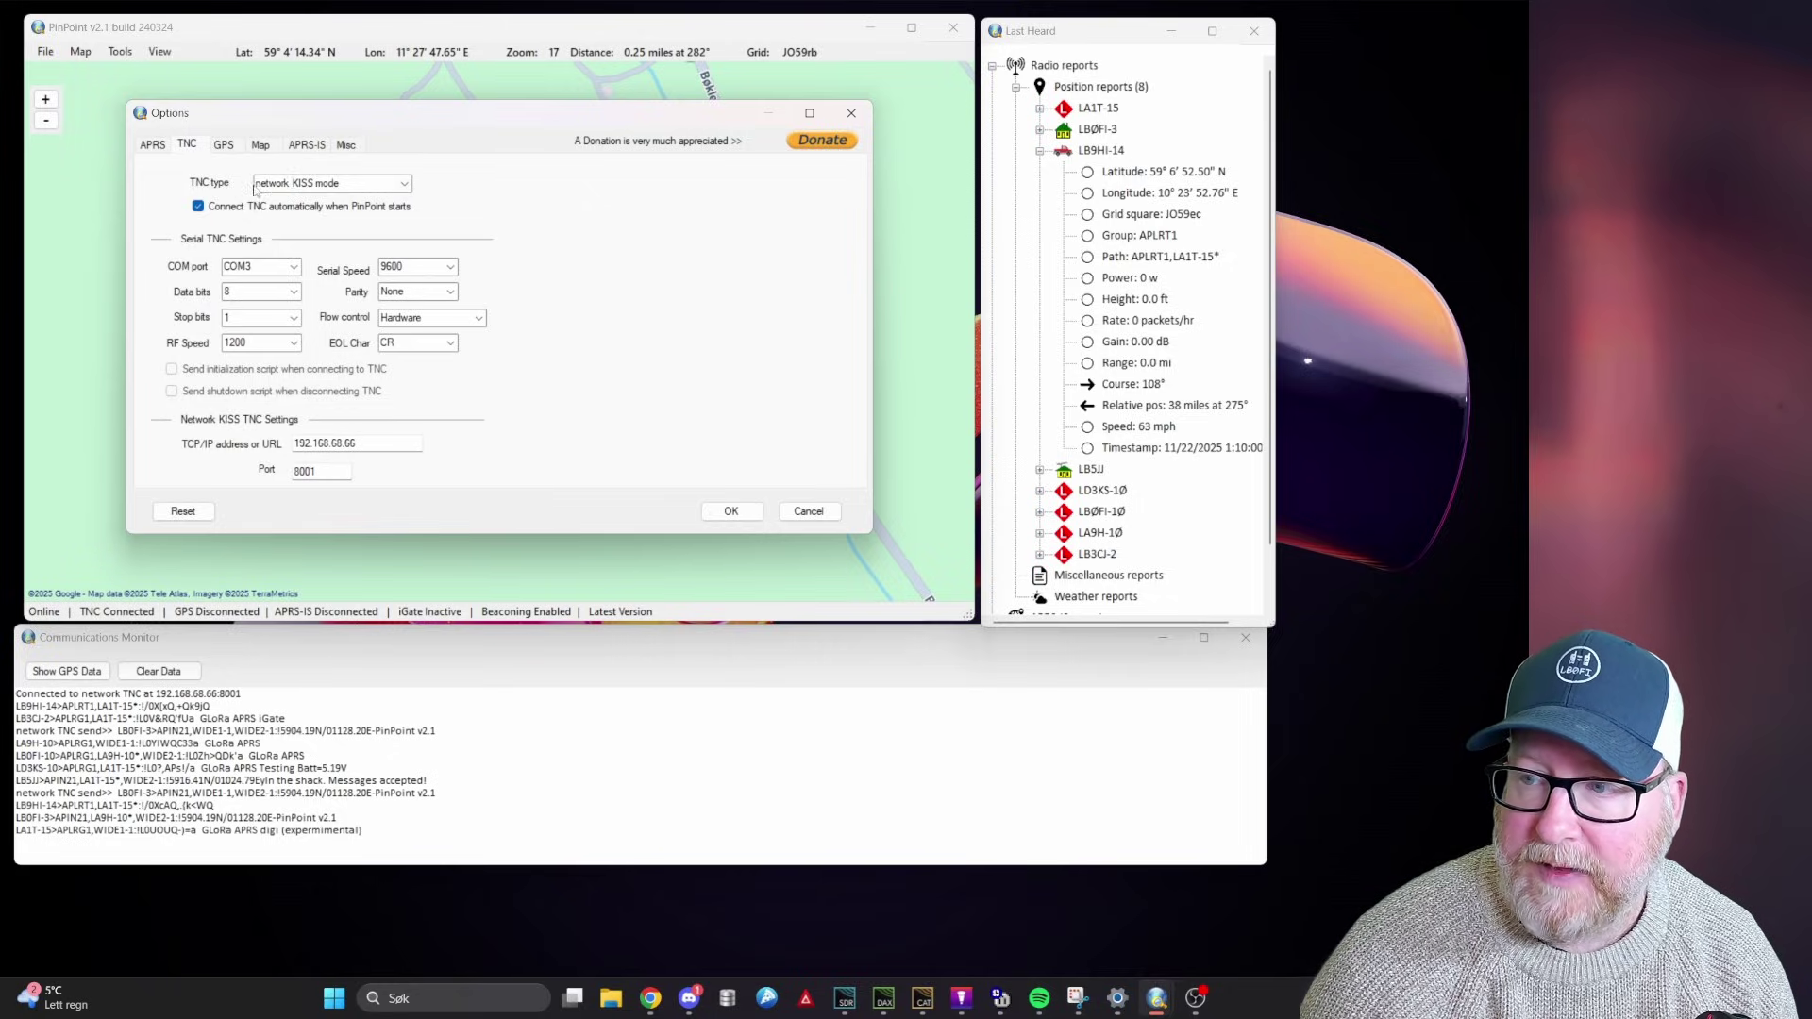
{"action": "left_click", "coordinate": [404, 184]}
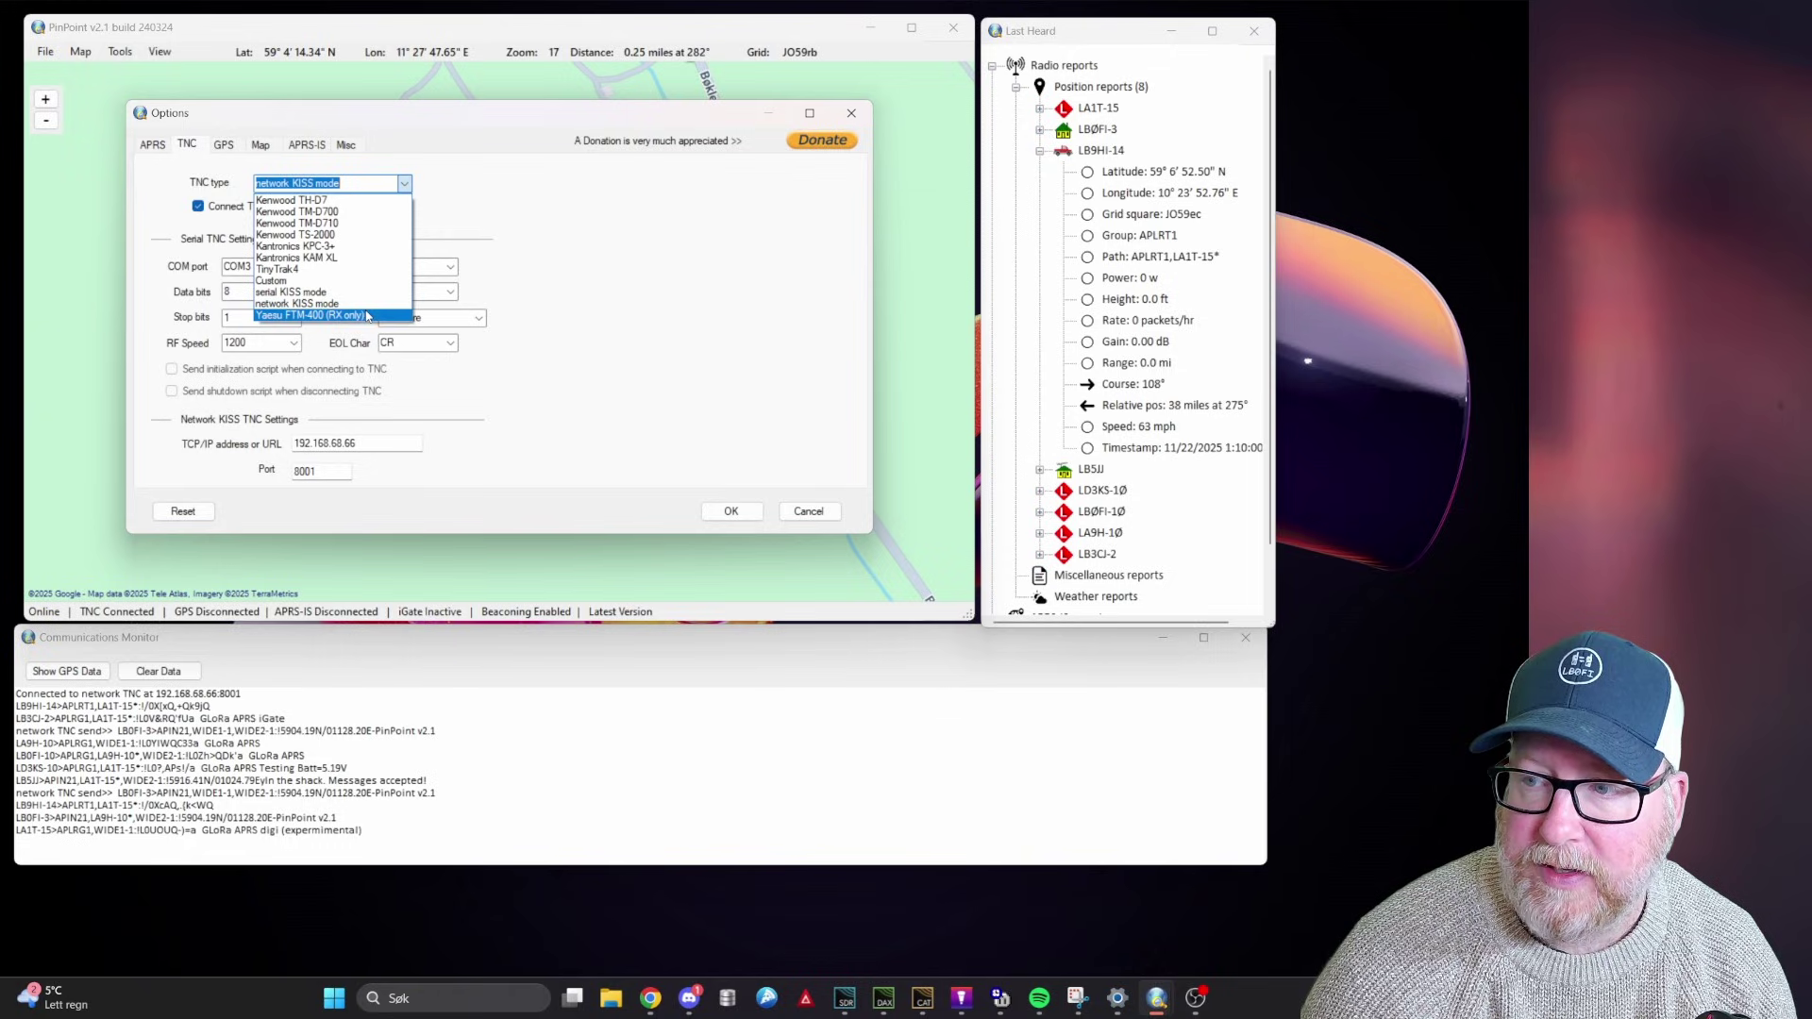
{"action": "left_click", "coordinate": [368, 303]}
{"action": "left_click_drag", "start_coordinate": [415, 445], "coordinate": [252, 435]}
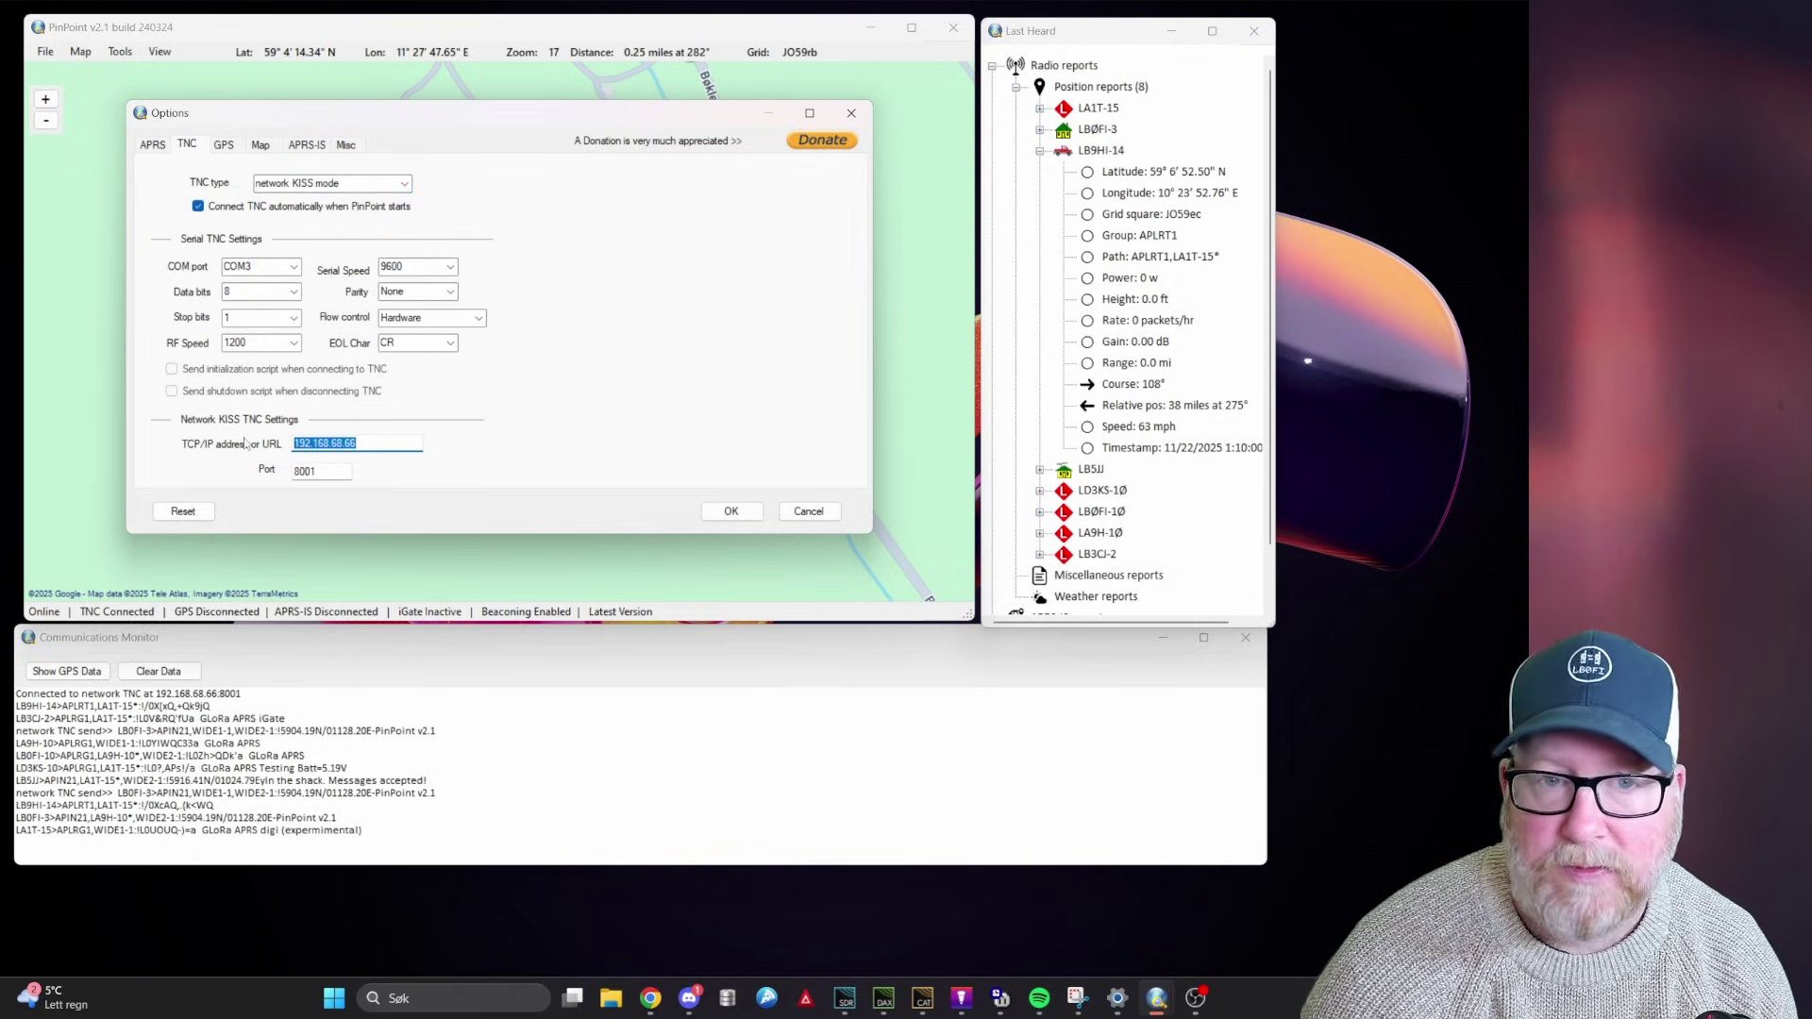
{"action": "left_click", "coordinate": [373, 446]}
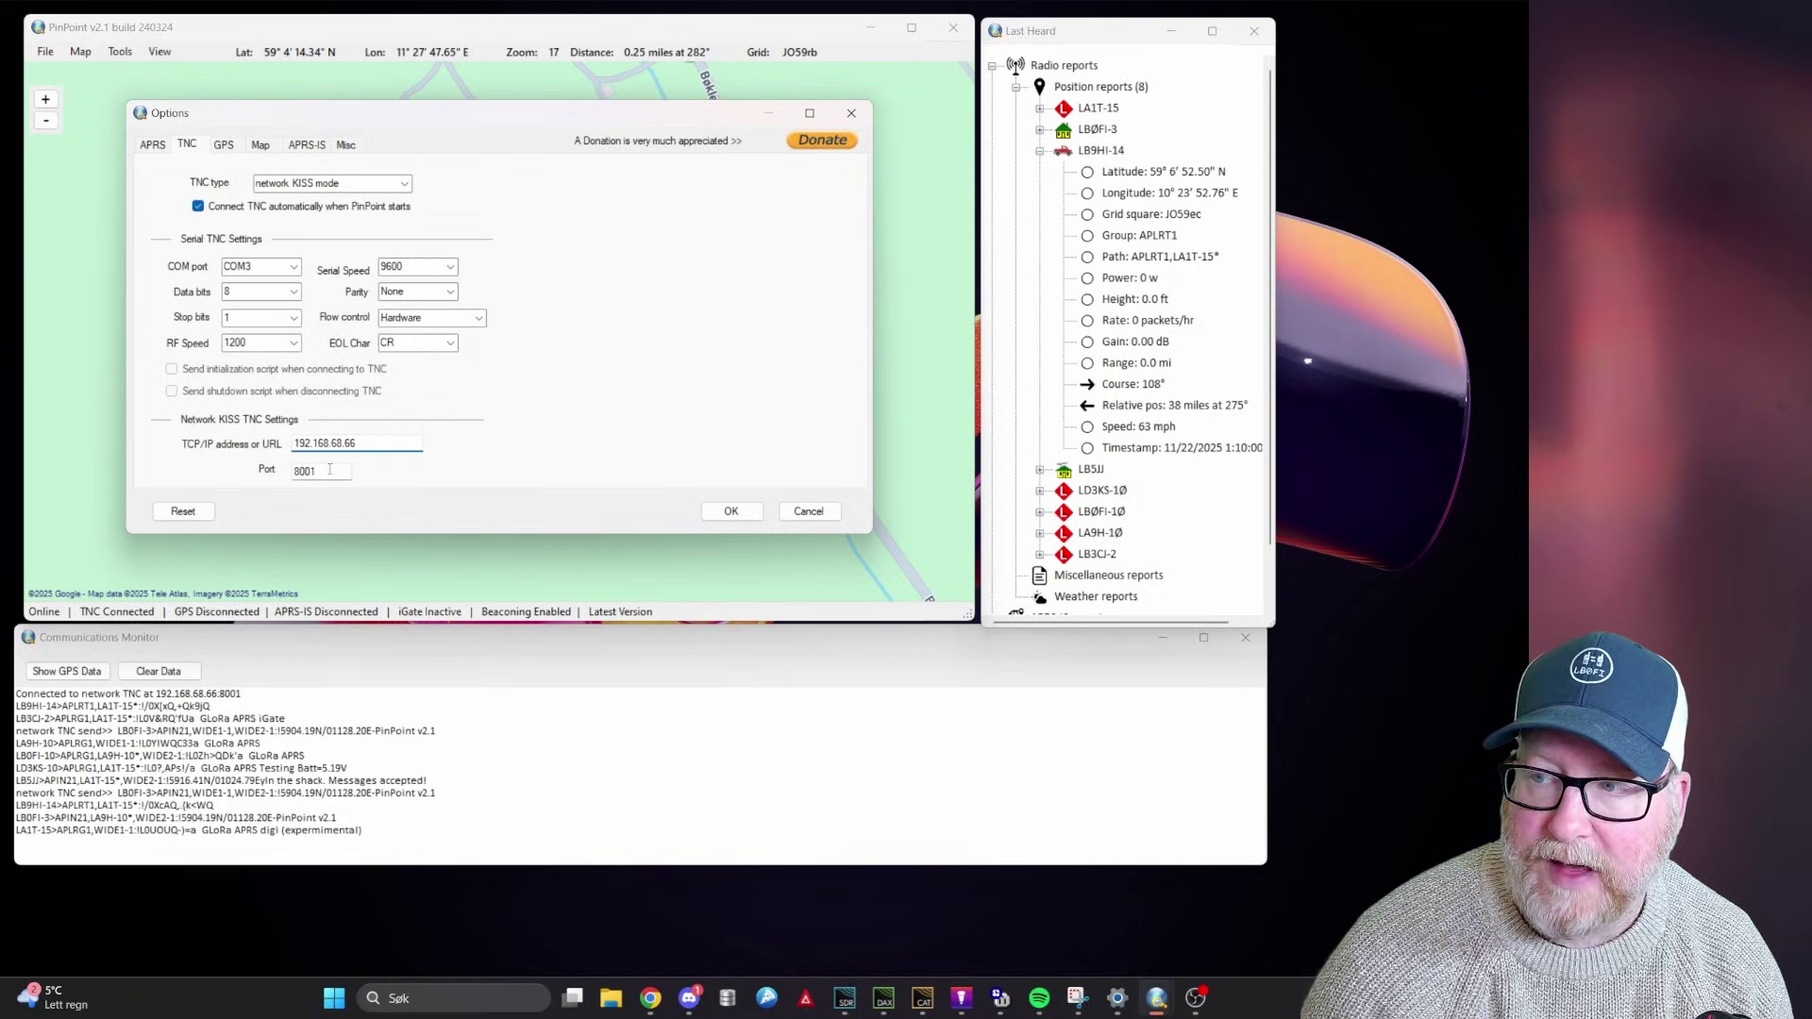
Review the APRS-IS and map settings, and close the options with the settings accepted.
{"action": "left_click", "coordinate": [304, 147]}
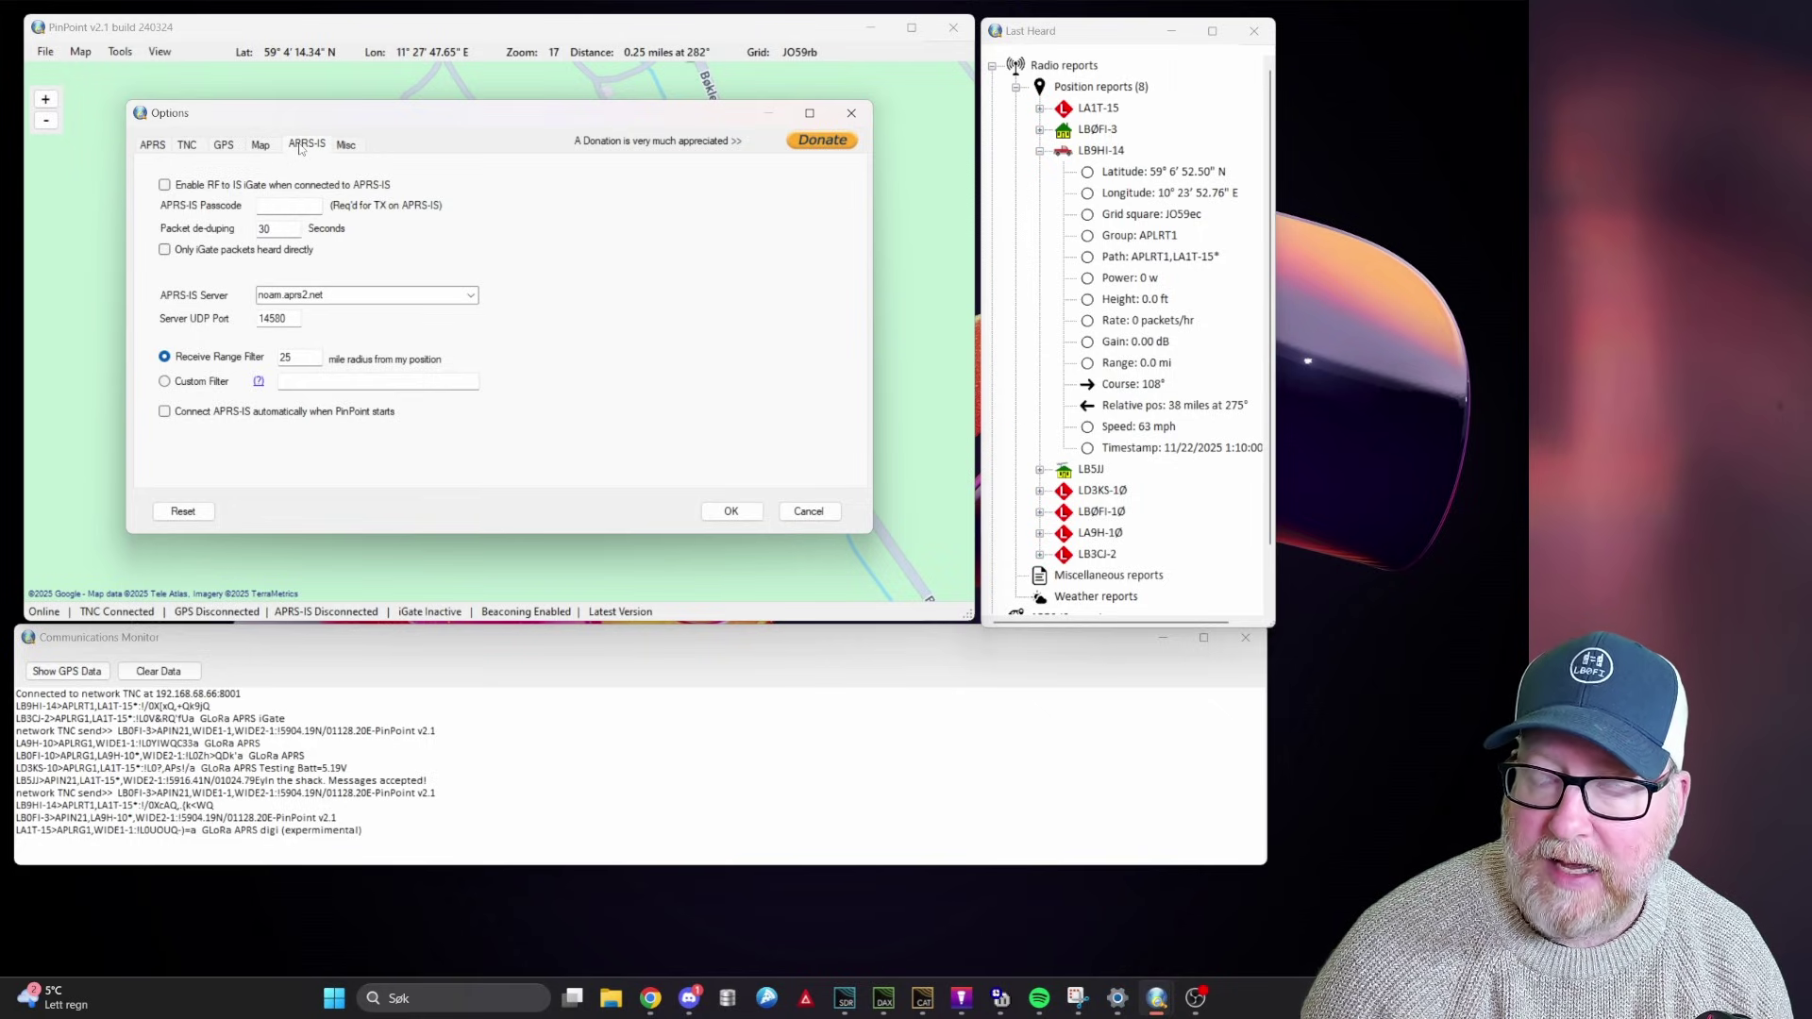
{"action": "left_click", "coordinate": [267, 149]}
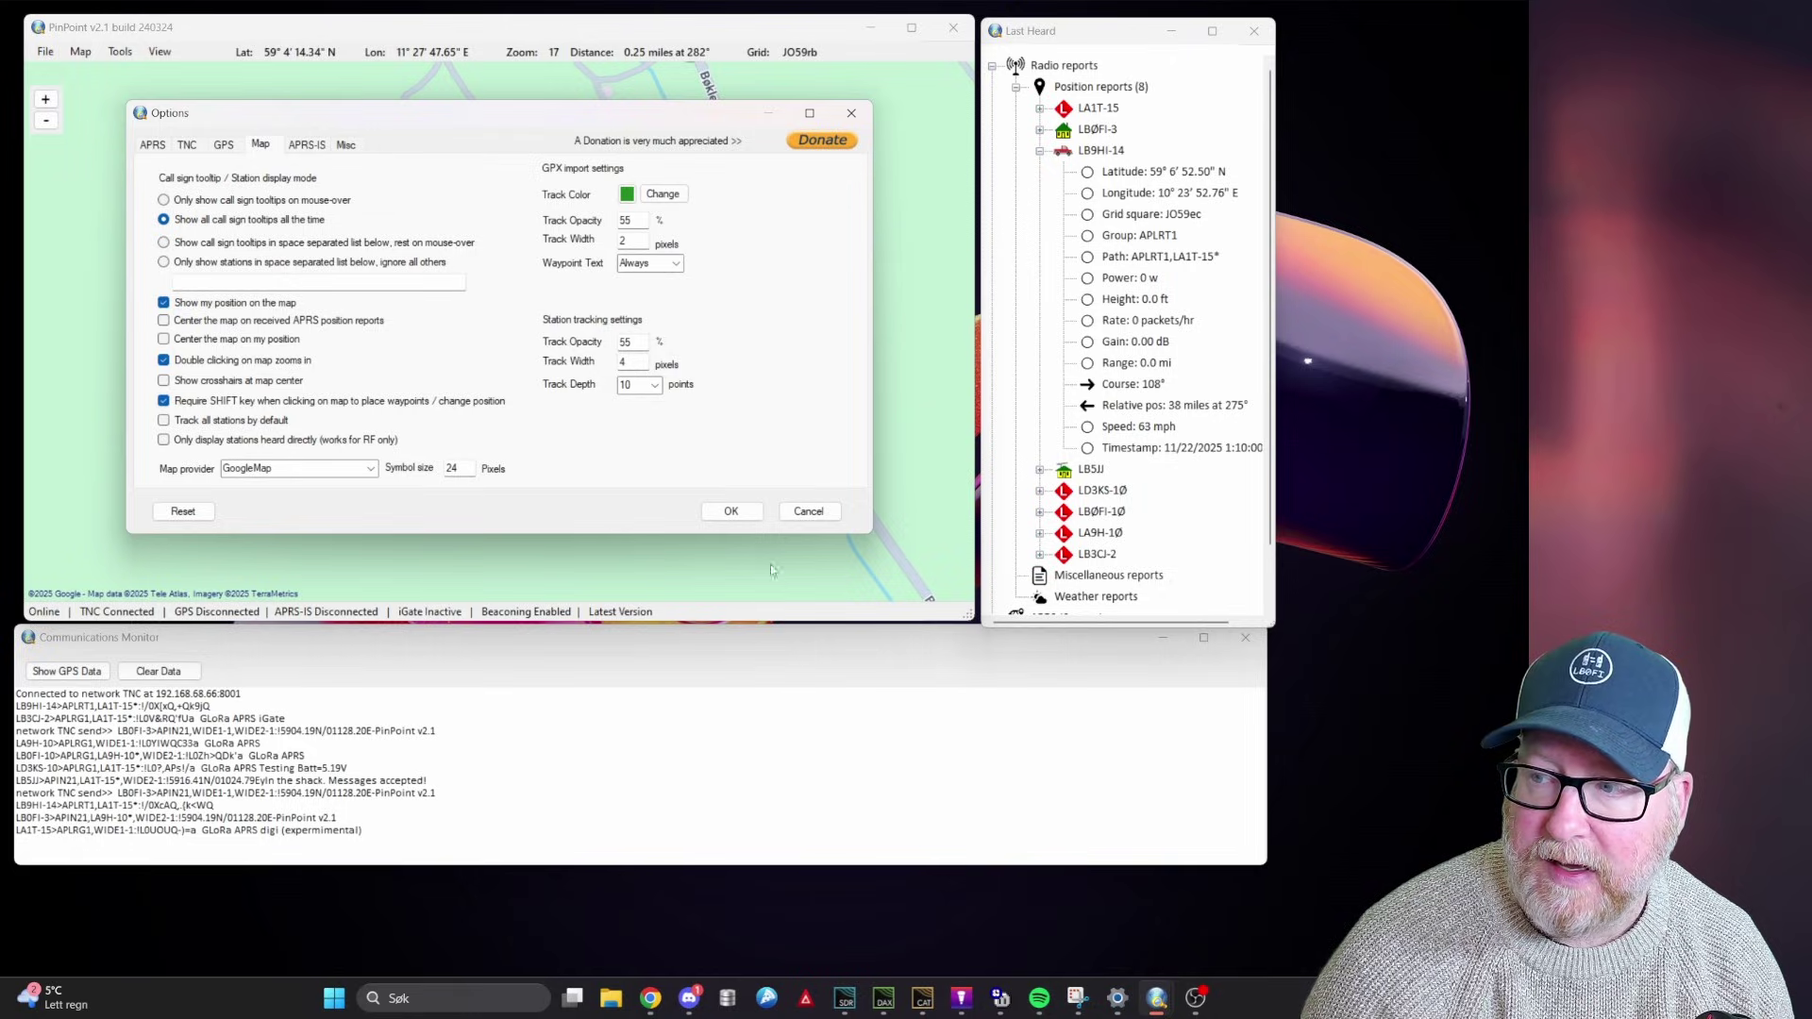
{"action": "left_click", "coordinate": [730, 511]}
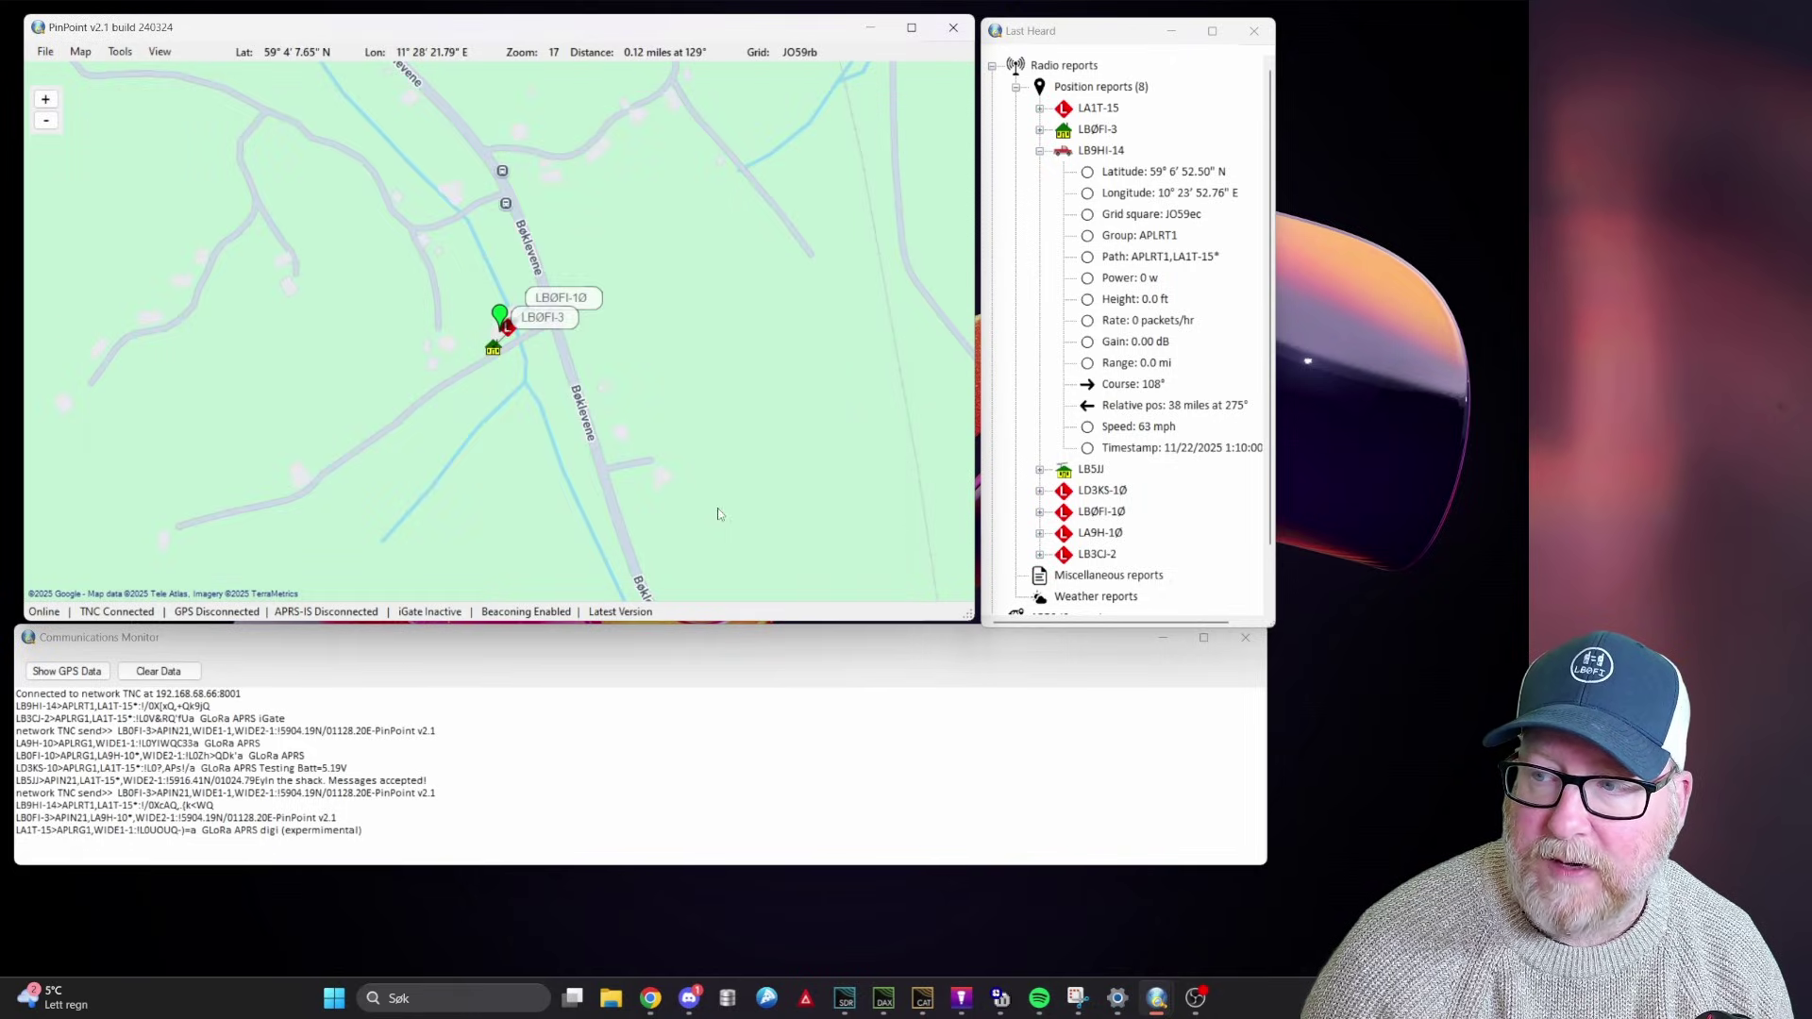
{"action": "scroll", "coordinate": [500, 331], "scroll_direction": "down", "scroll_amount": 1}
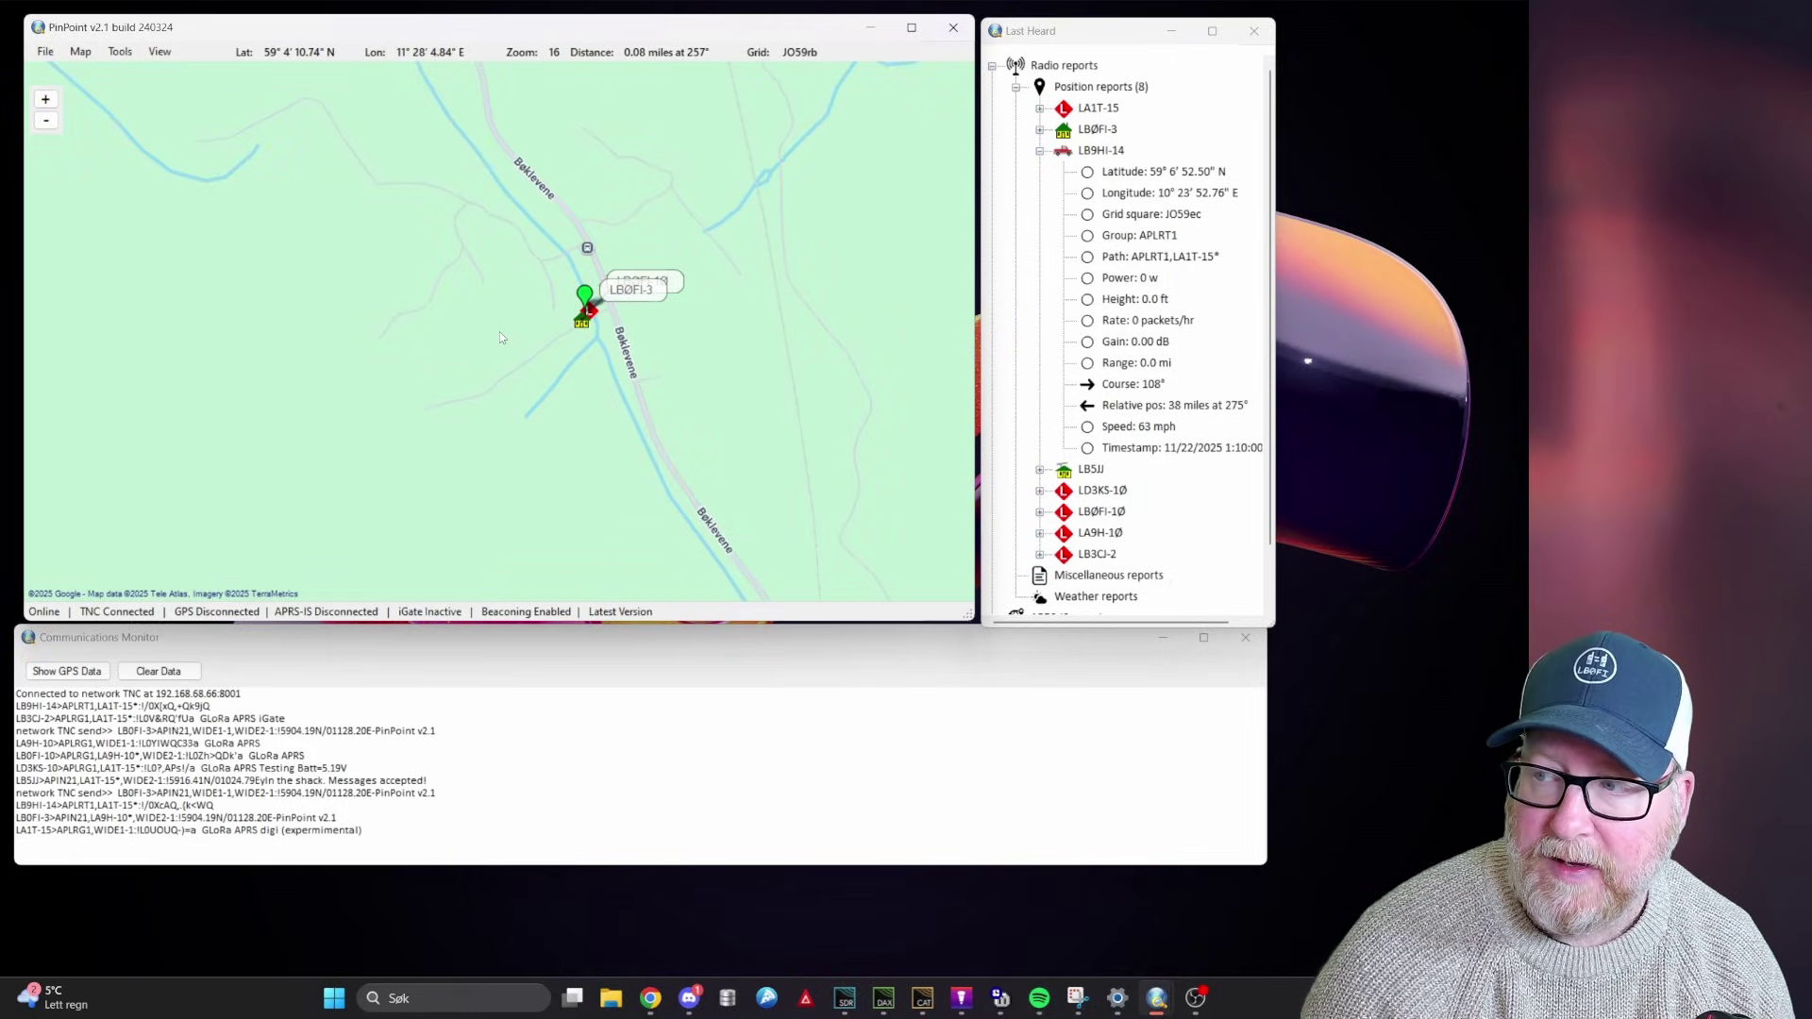
{"action": "scroll", "coordinate": [501, 332], "scroll_direction": "down", "scroll_amount": 3}
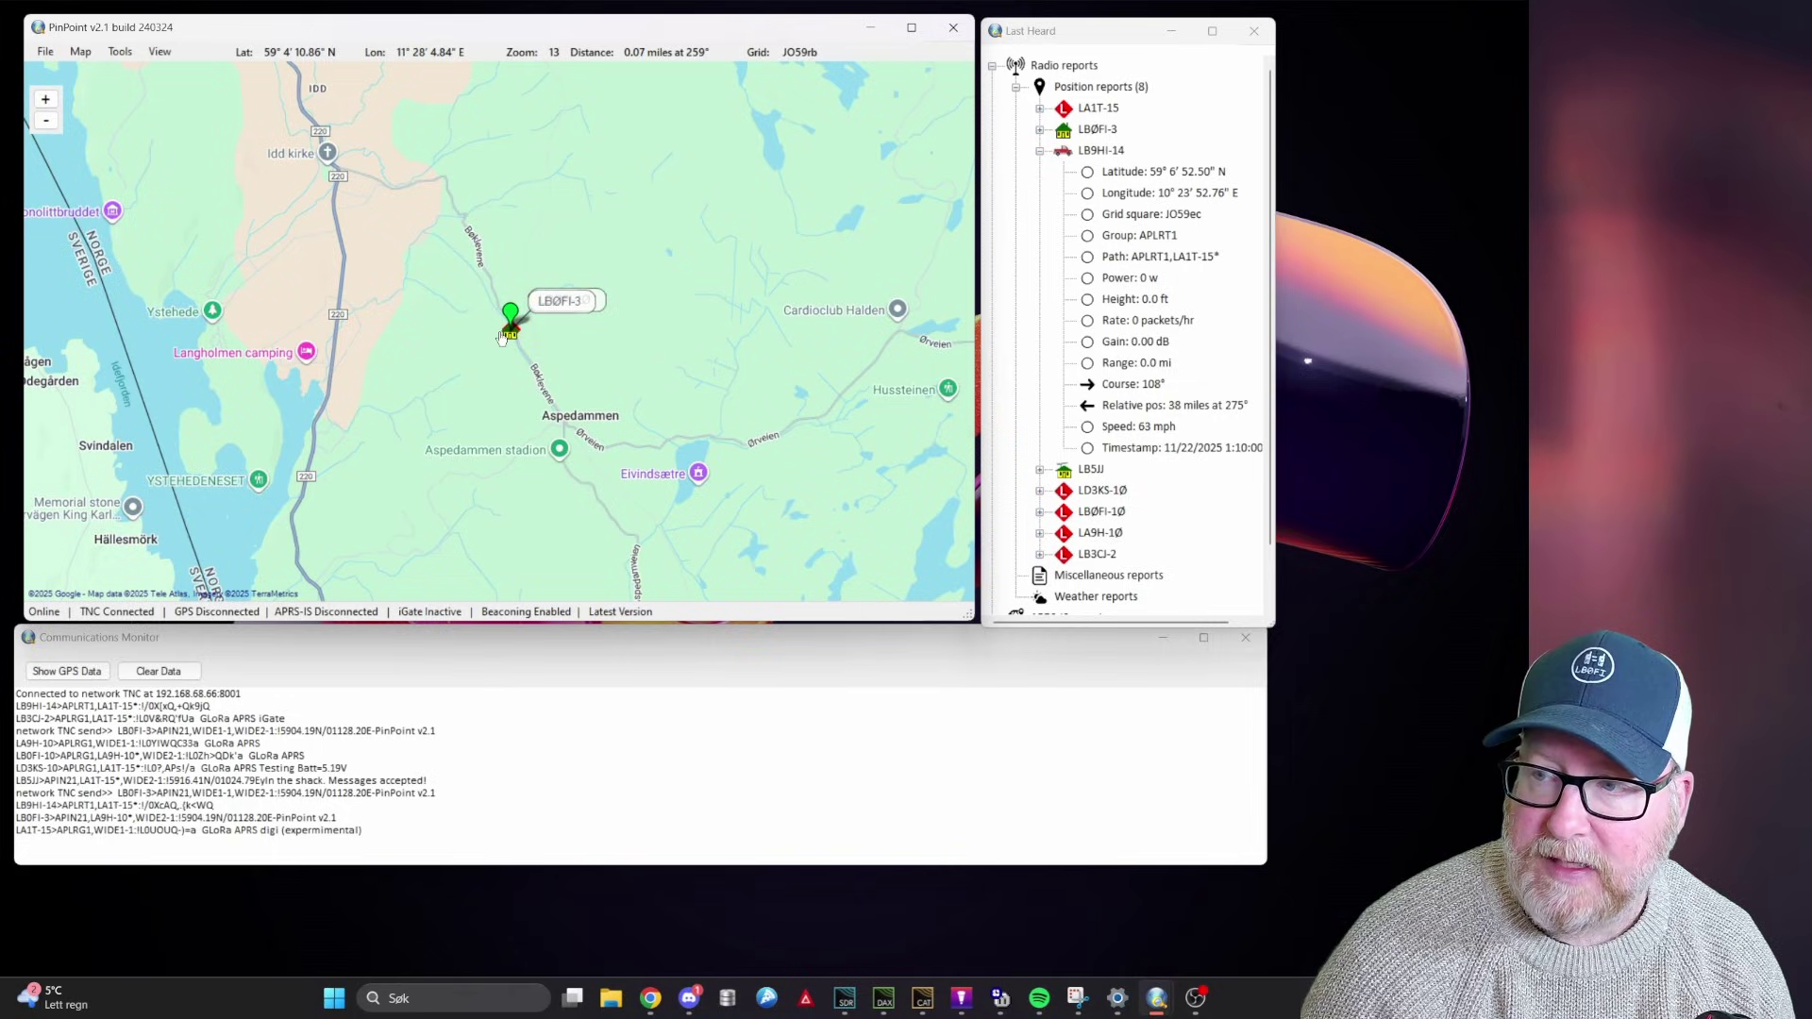
{"action": "left_click_drag", "start_coordinate": [385, 259], "coordinate": [560, 327]}
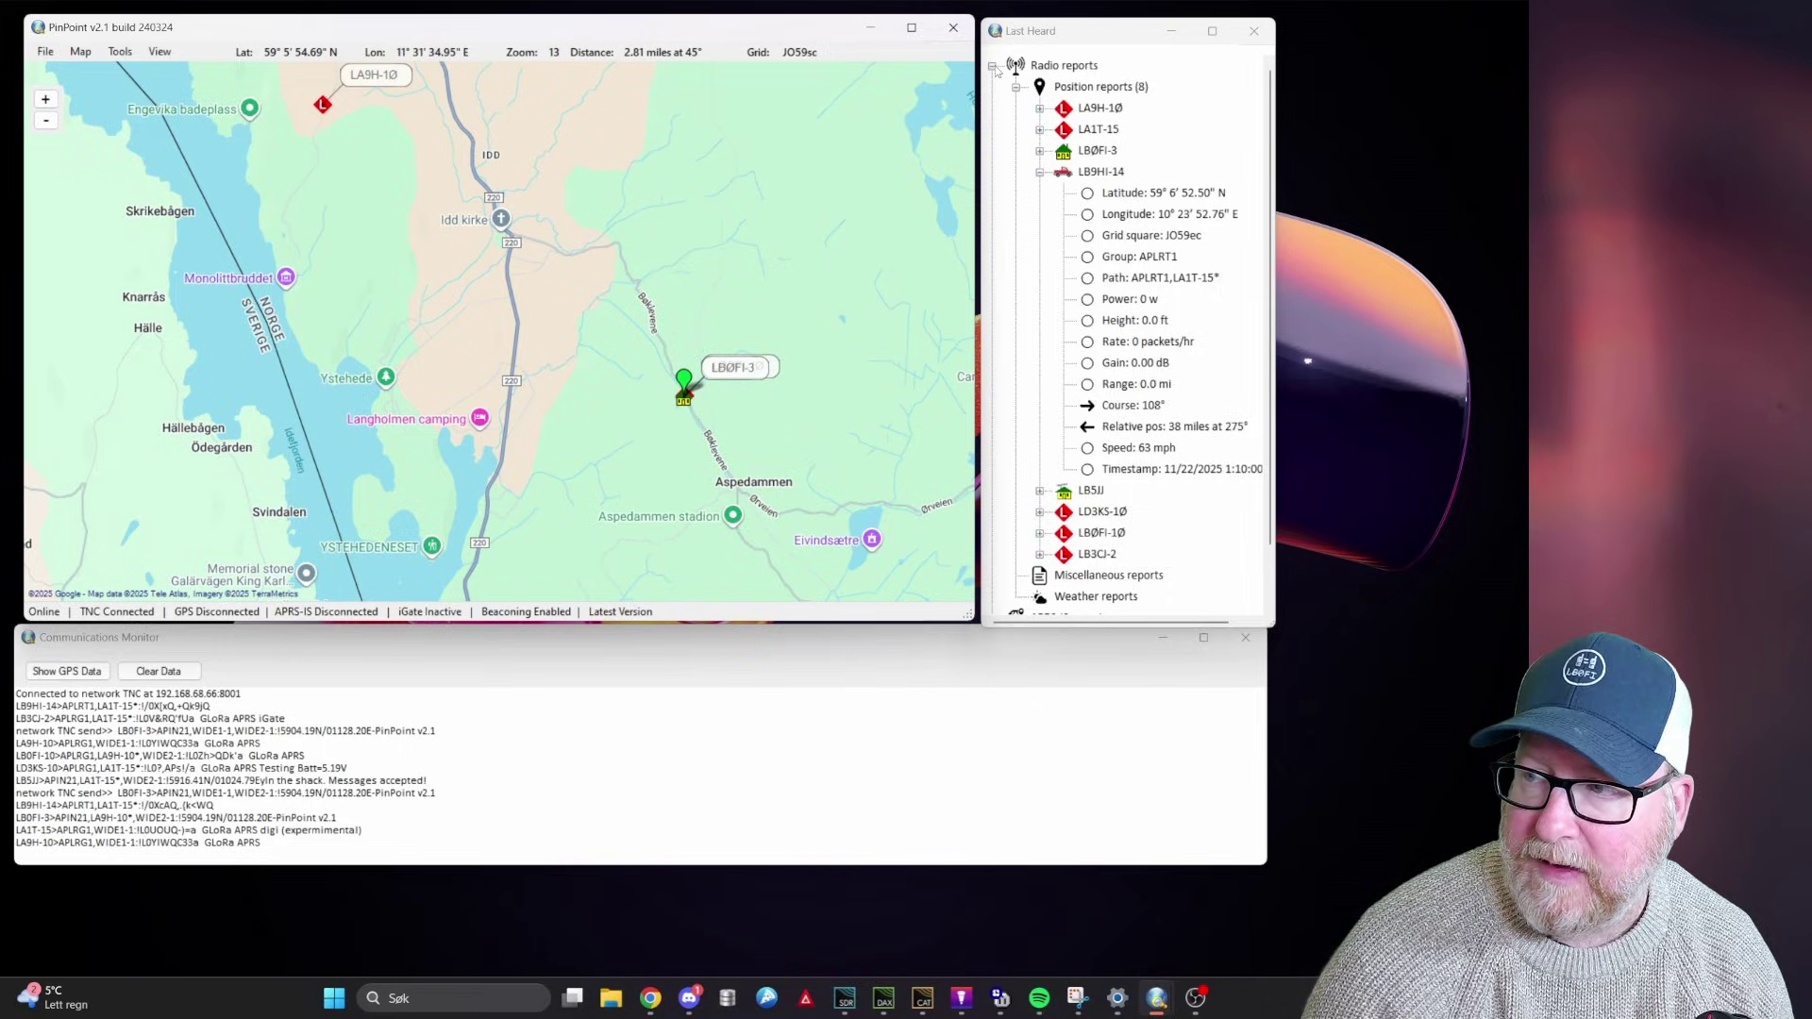
Collapse the radio reports in the Last Heard list and start a new message from the messages inbox.
{"action": "left_click", "coordinate": [991, 66]}
{"action": "left_click", "coordinate": [992, 108]}
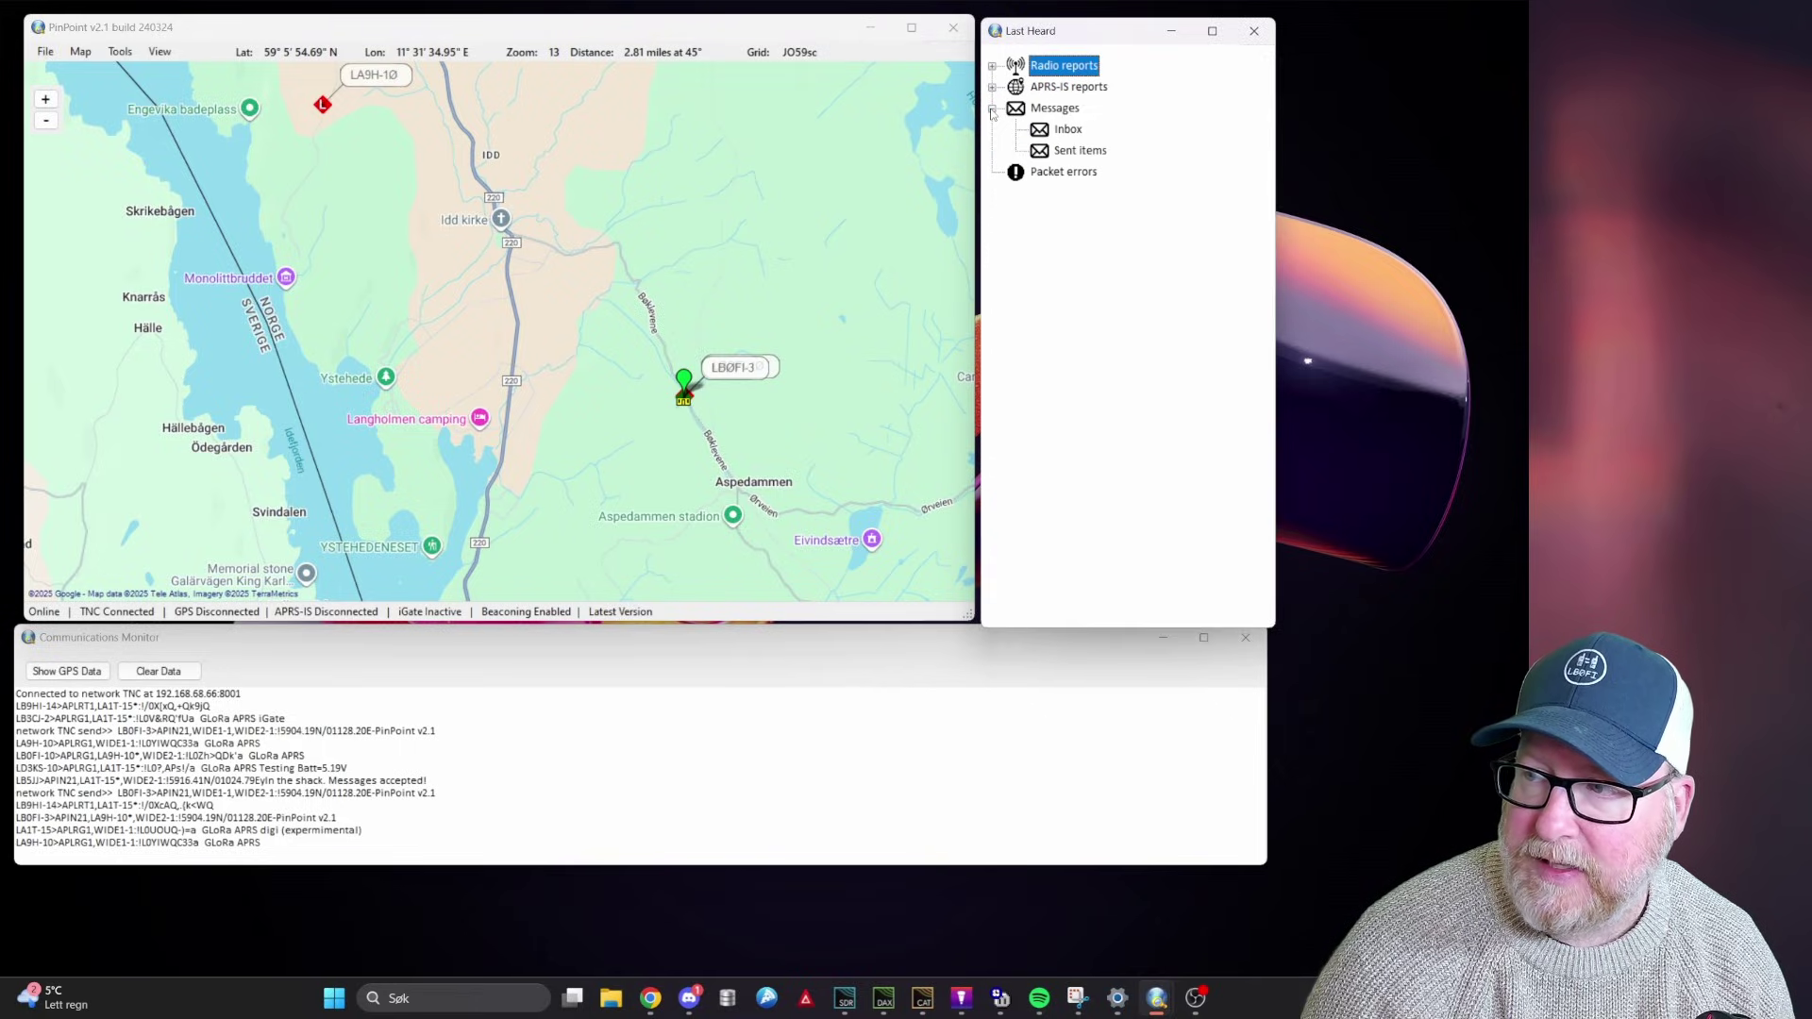
{"action": "left_click", "coordinate": [1051, 133]}
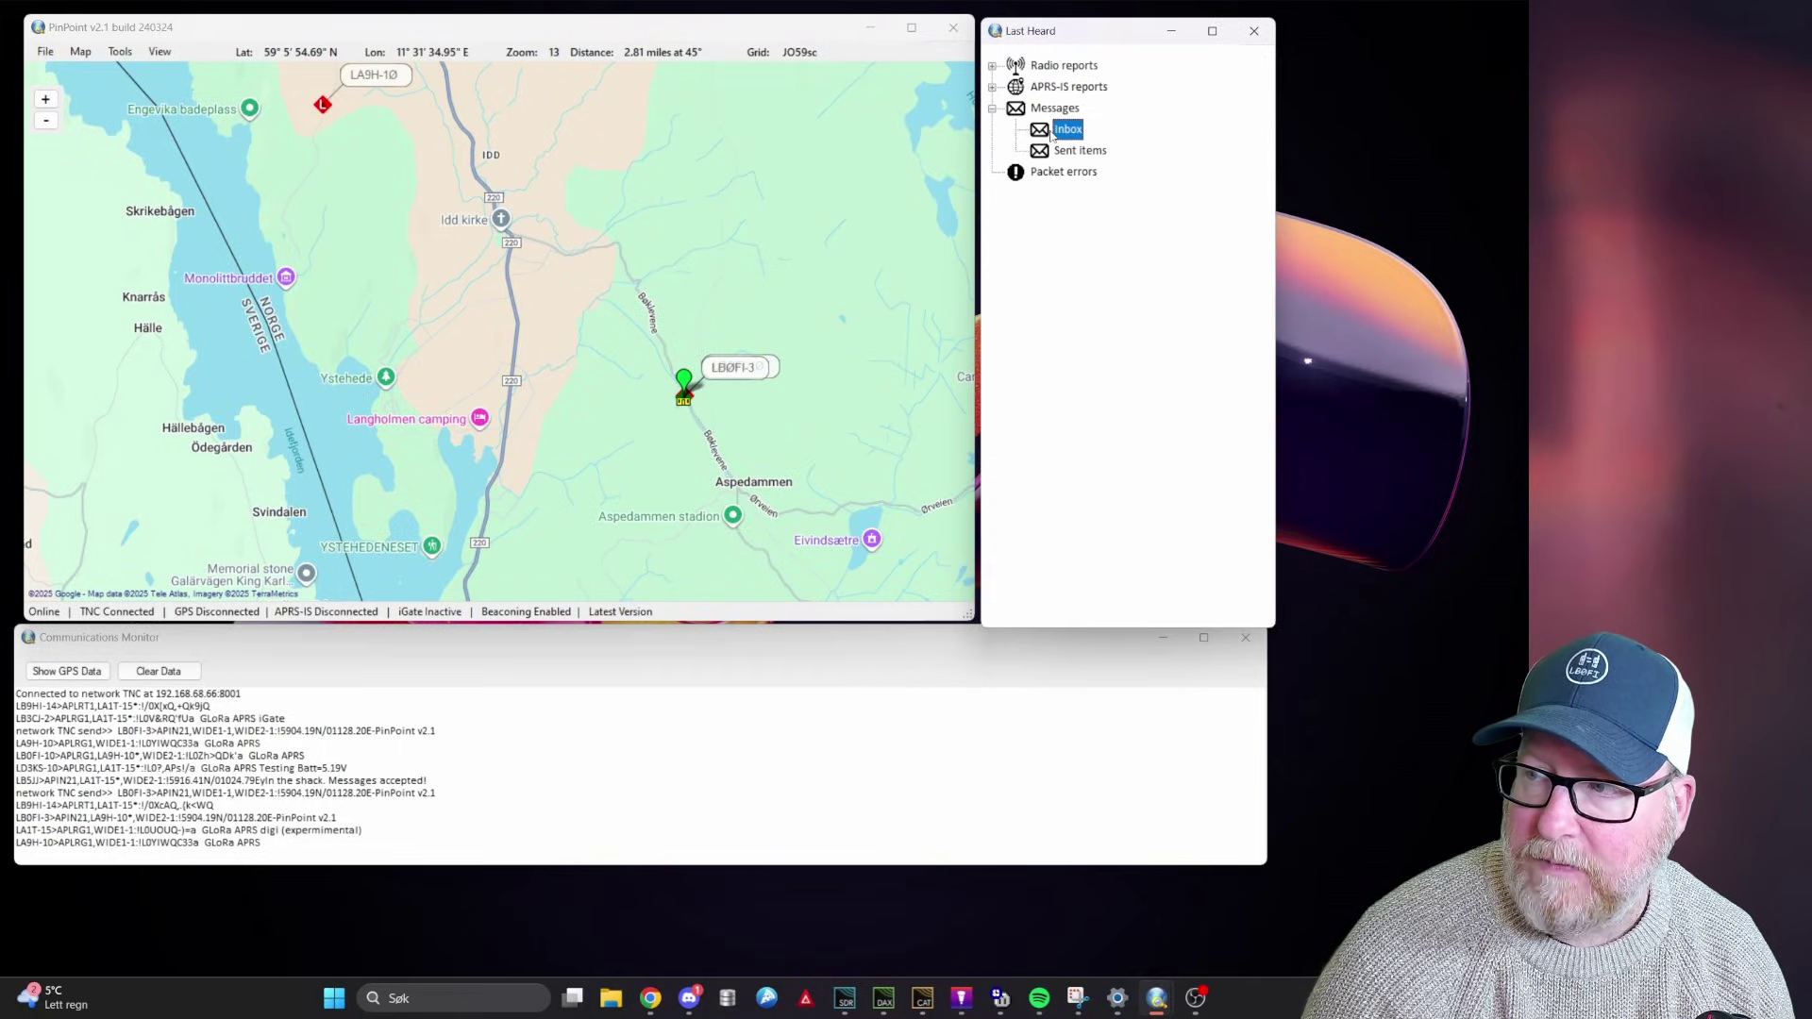
{"action": "right_click", "coordinate": [1051, 133]}
{"action": "left_click", "coordinate": [1061, 141]}
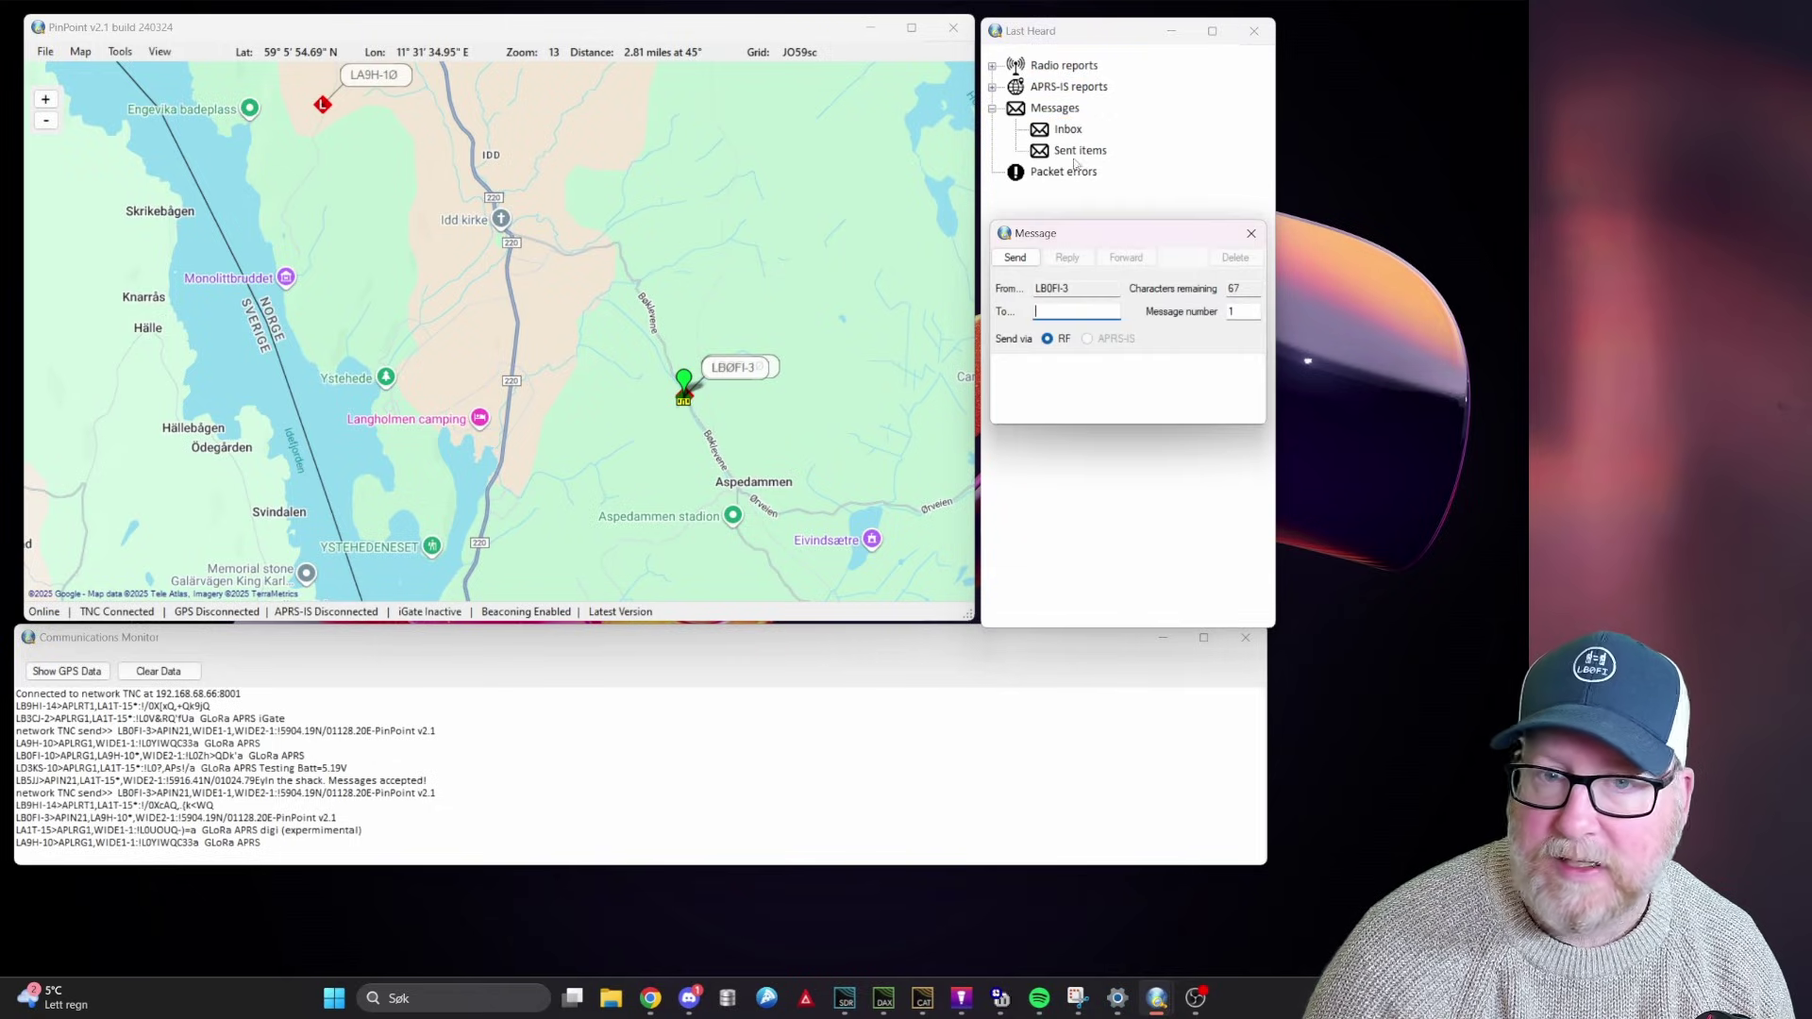
{"action": "left_click_drag", "start_coordinate": [1157, 235], "coordinate": [736, 268]}
{"action": "type", "text": "LB5JKJ"}
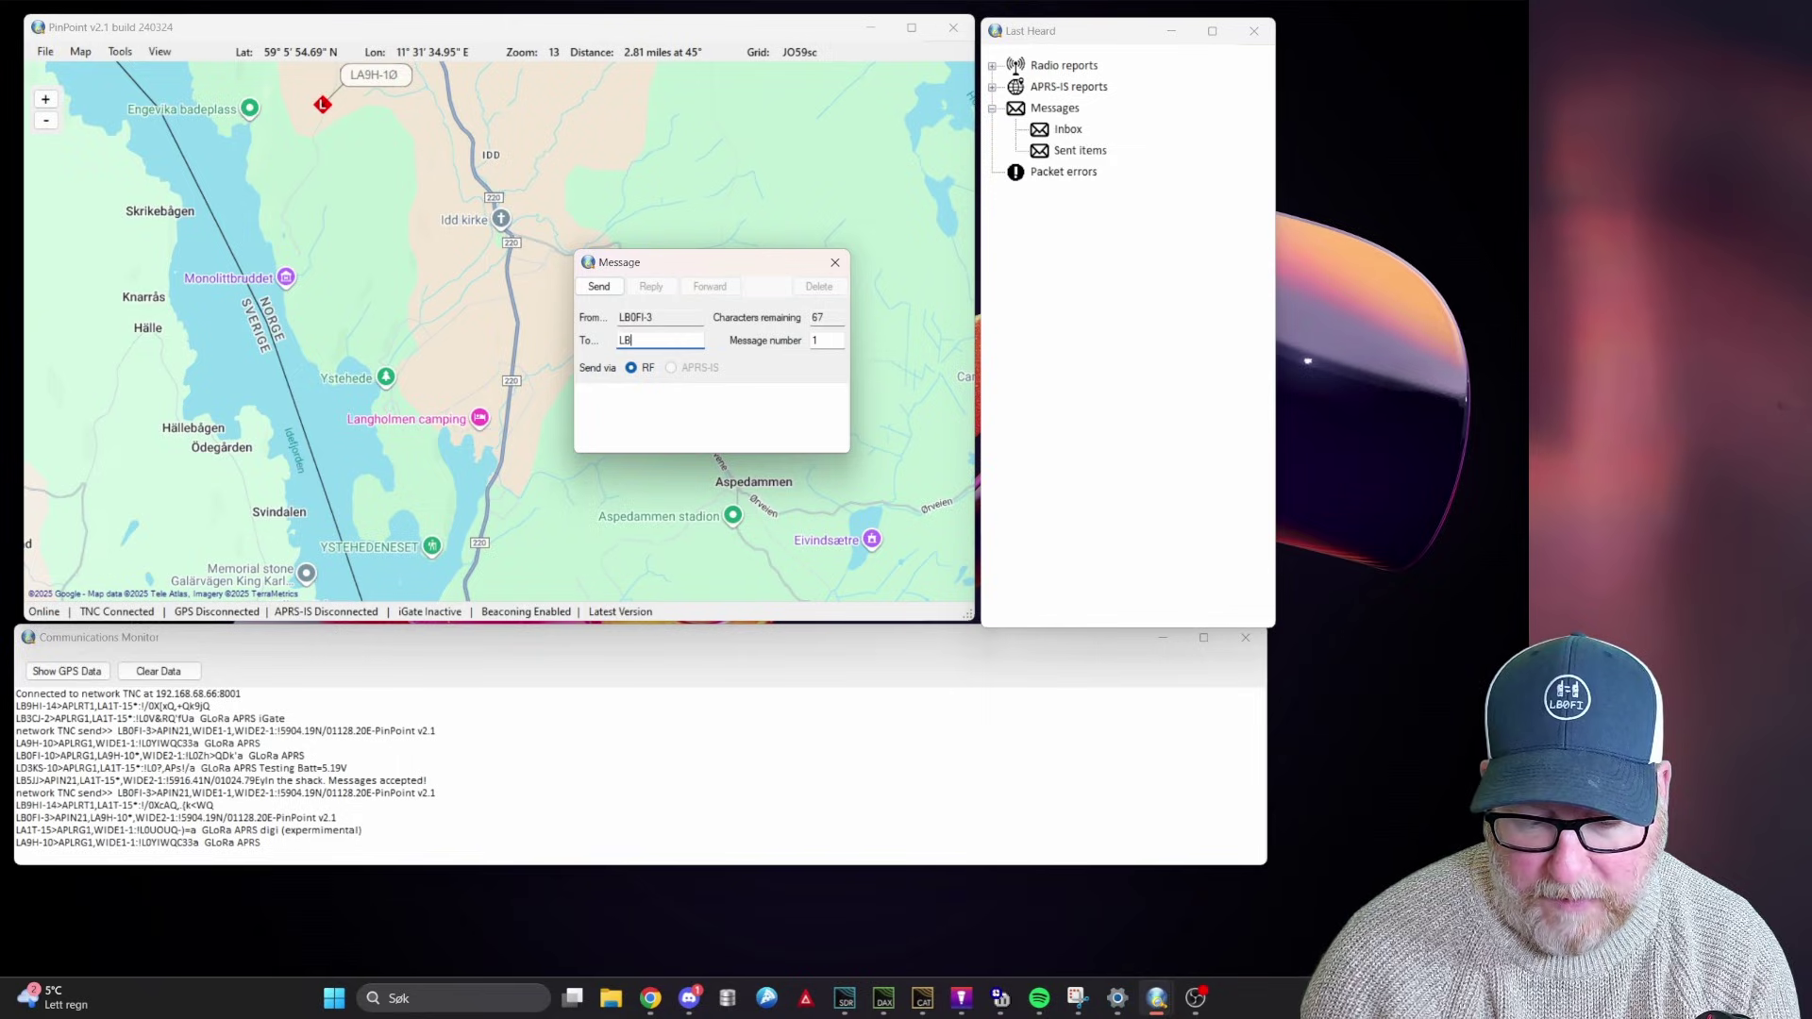
{"action": "key", "text": "BackSpace"}
{"action": "key", "text": "BackSpace"}
{"action": "type", "text": "JJ"}
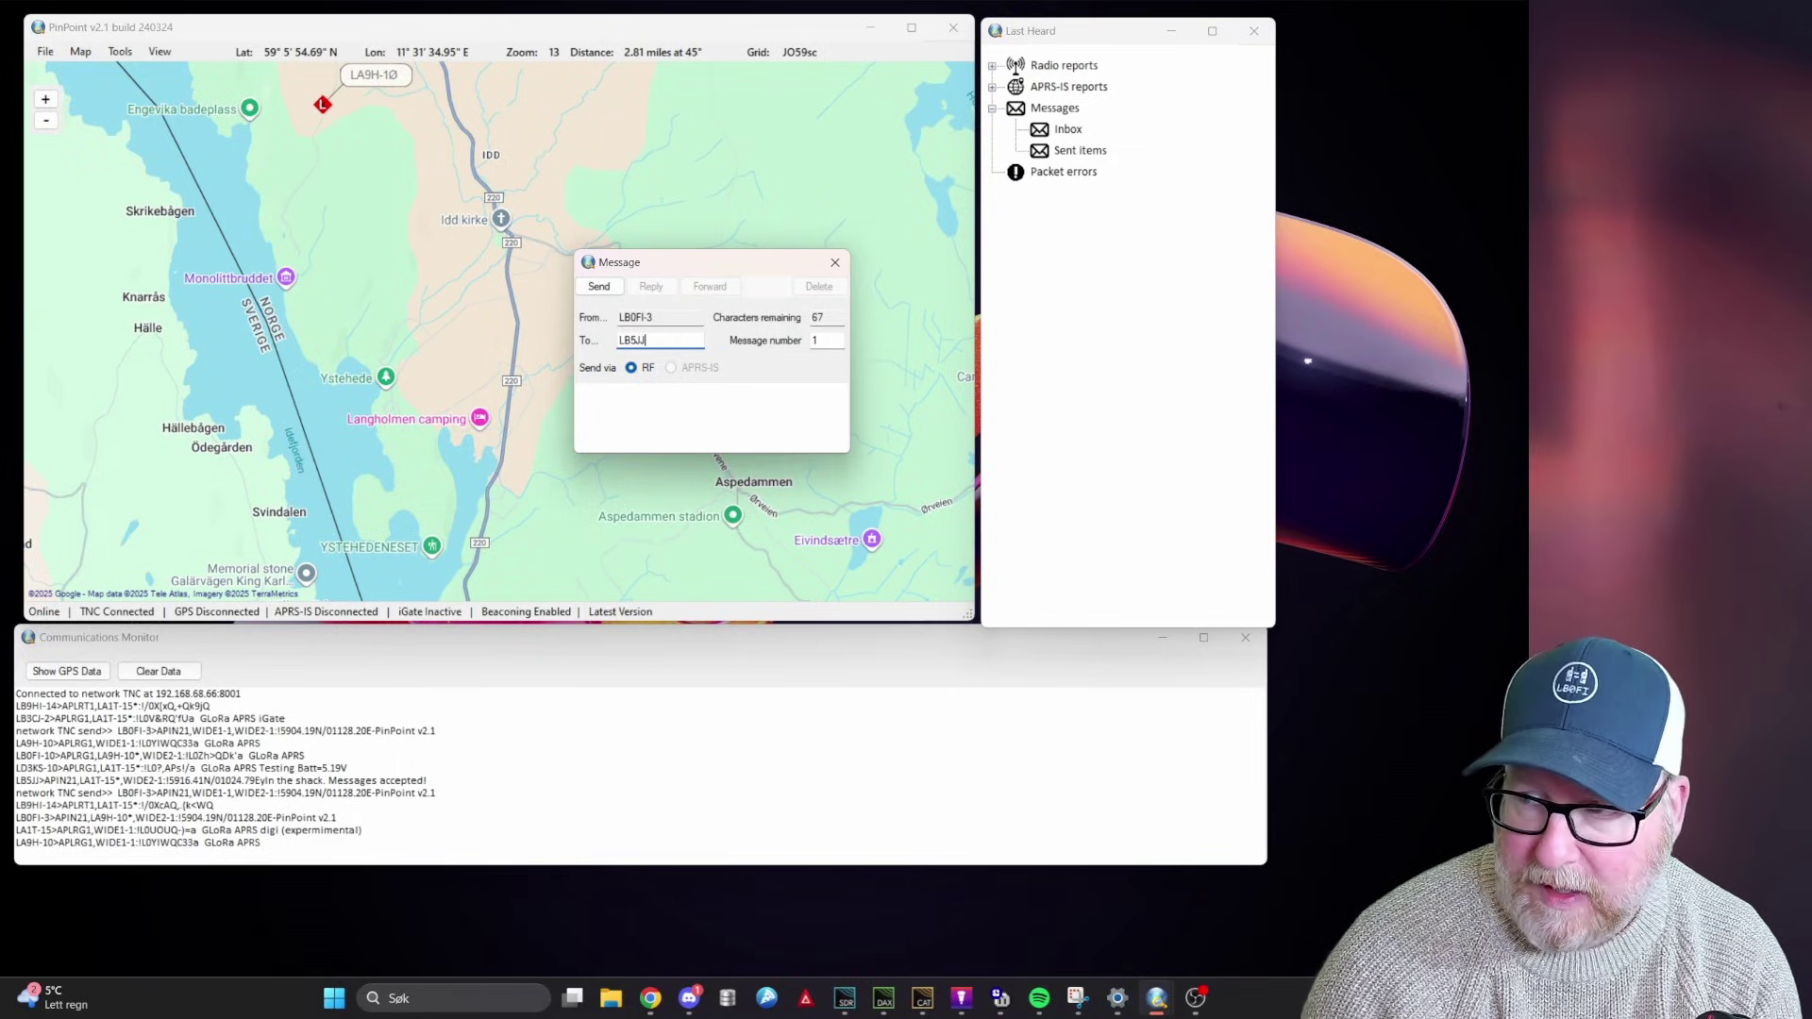
Write "Making a video on how to use a TNC" as the message text, send it via RF and check the communications monitor.
{"action": "left_click", "coordinate": [624, 398]}
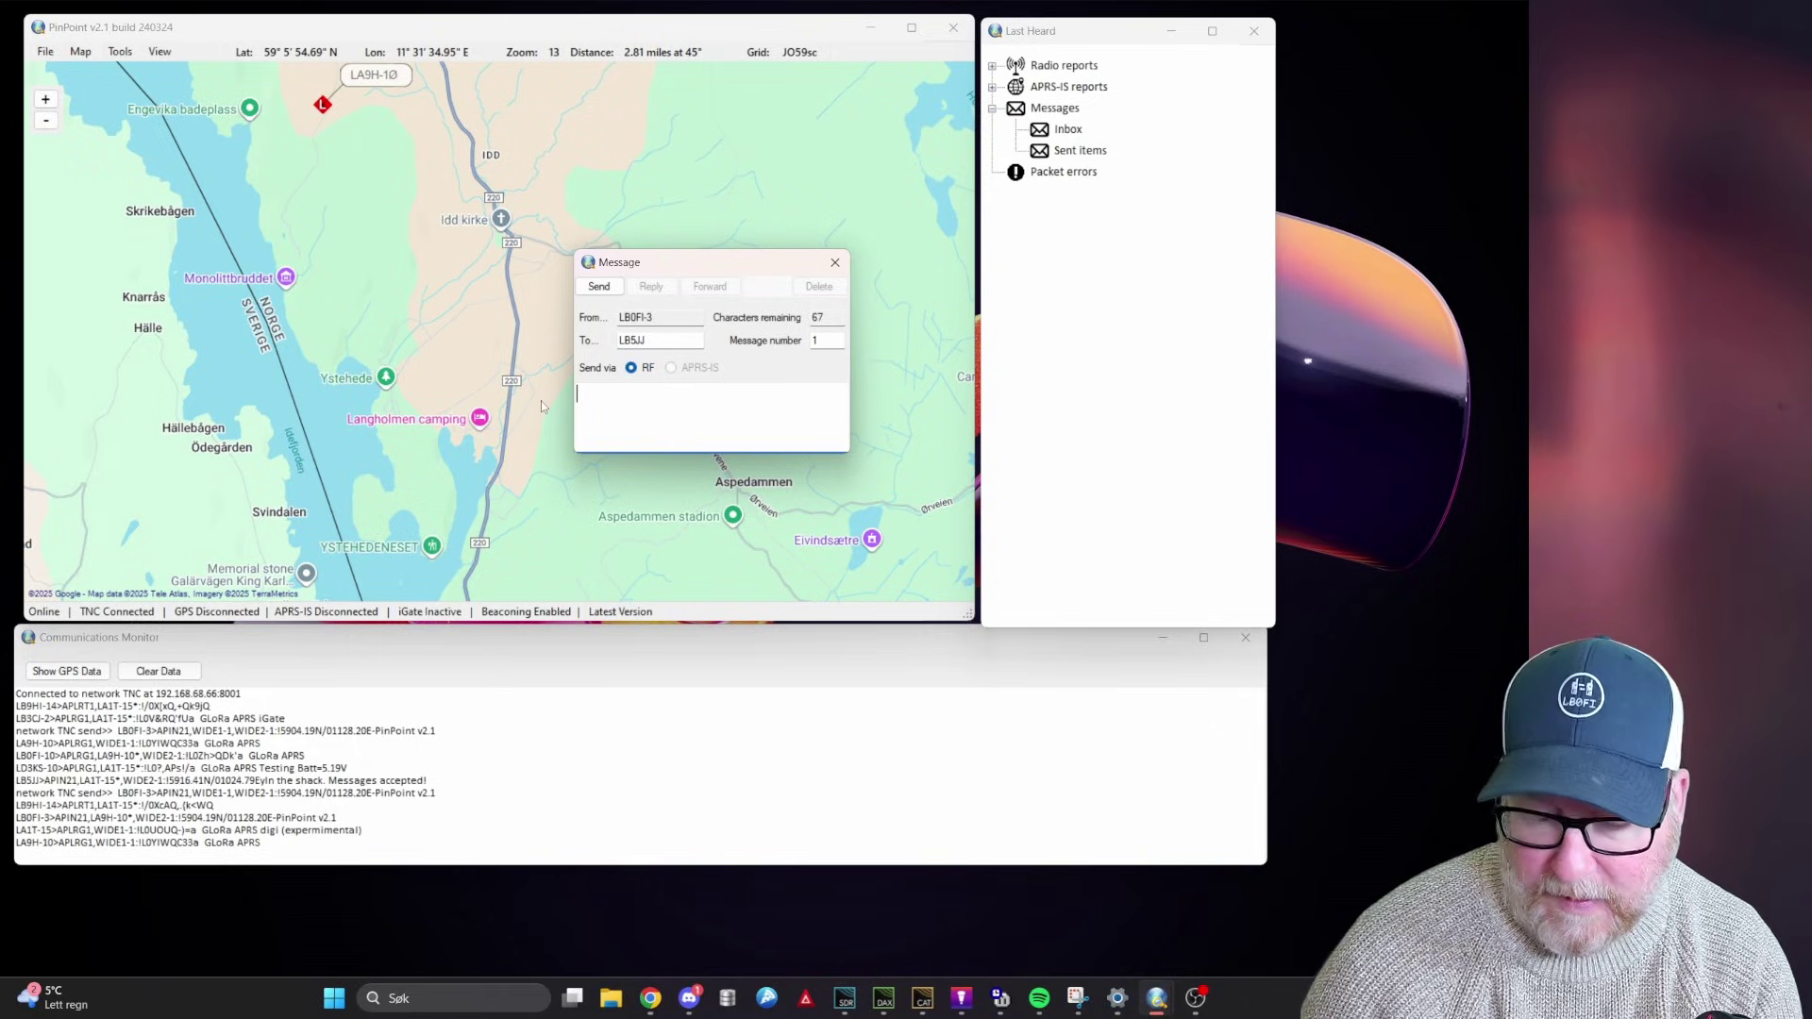
{"action": "type", "text": "Making a "}
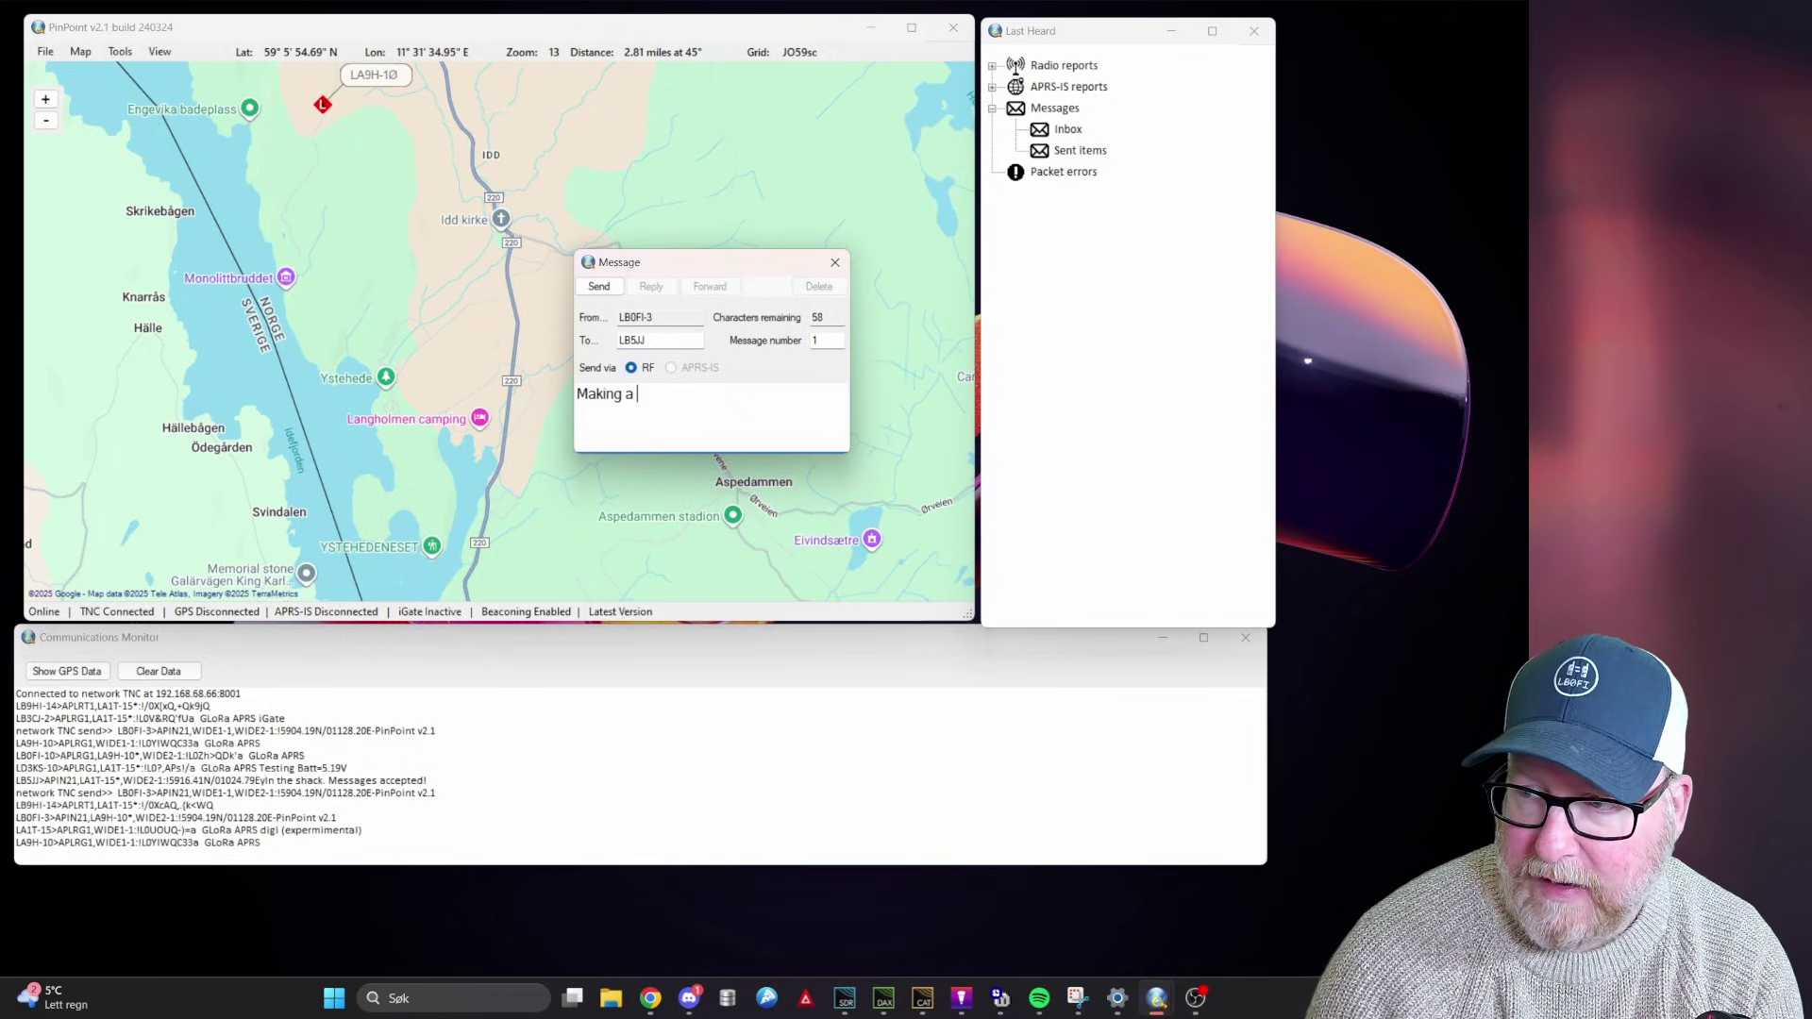
{"action": "type", "text": "video on how"}
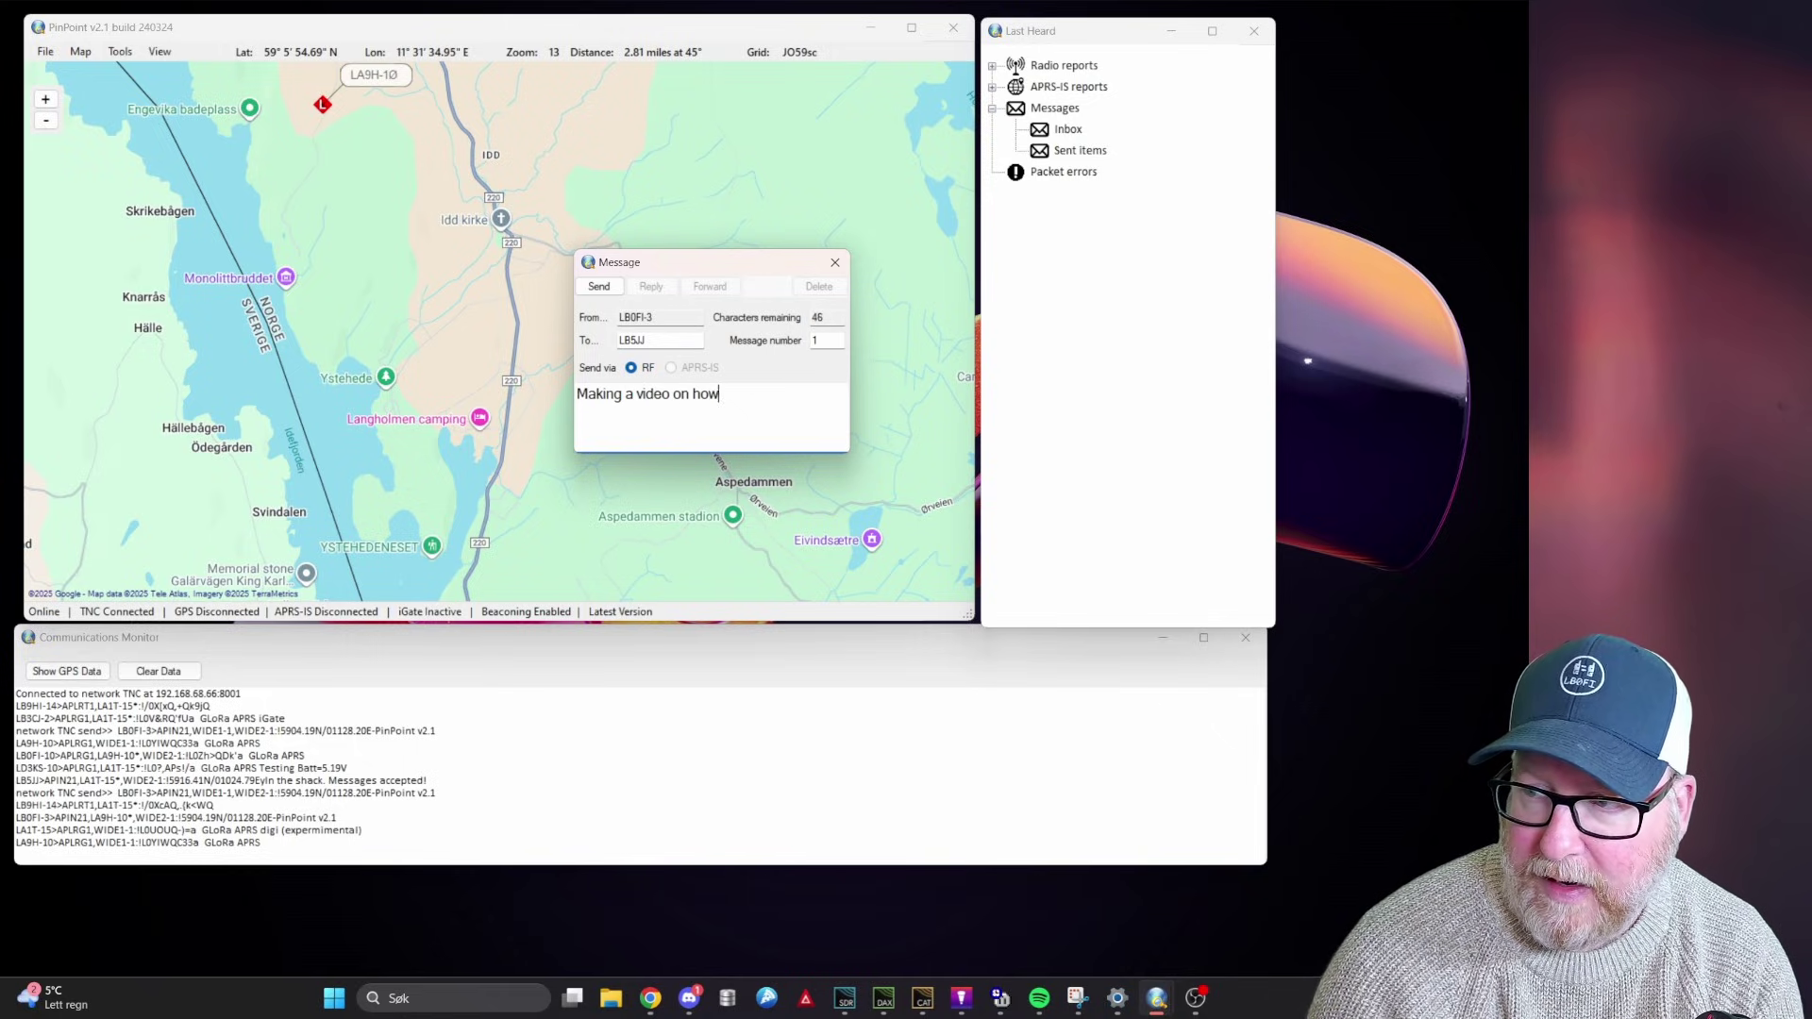
{"action": "type", "text": " to use a TNV"}
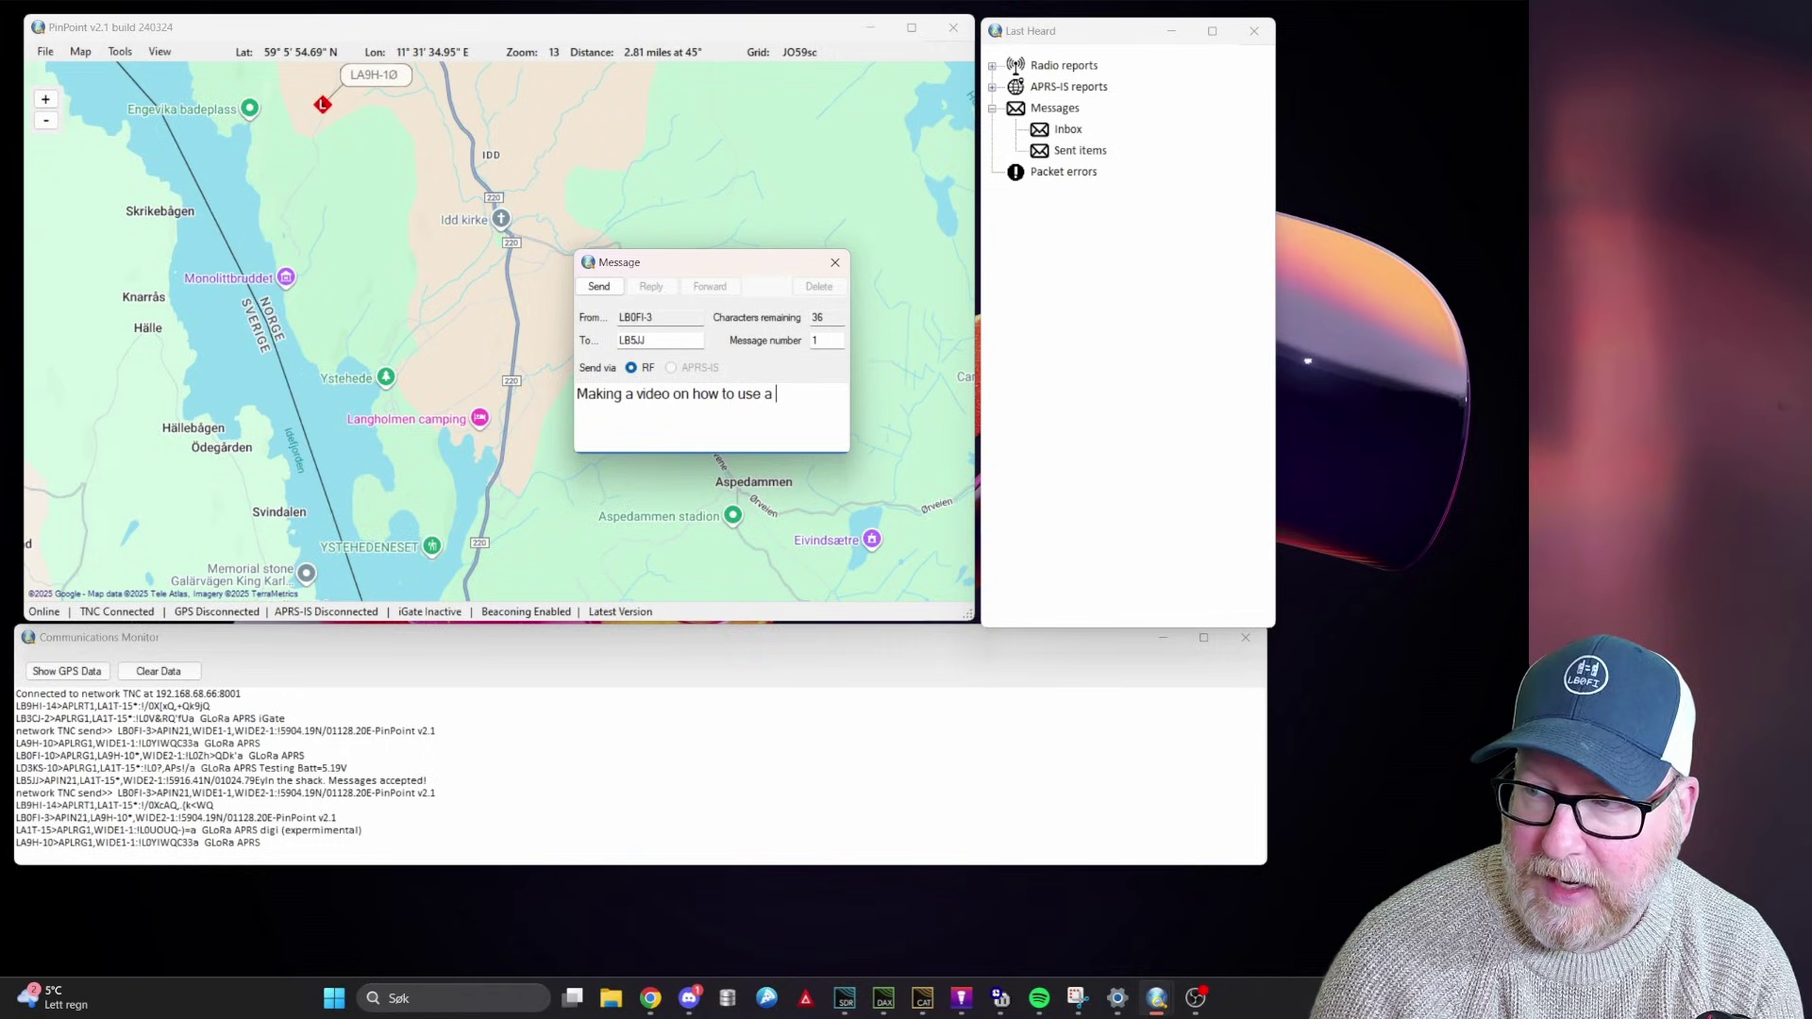
{"action": "key", "text": "BackSpace"}
{"action": "type", "text": "C"}
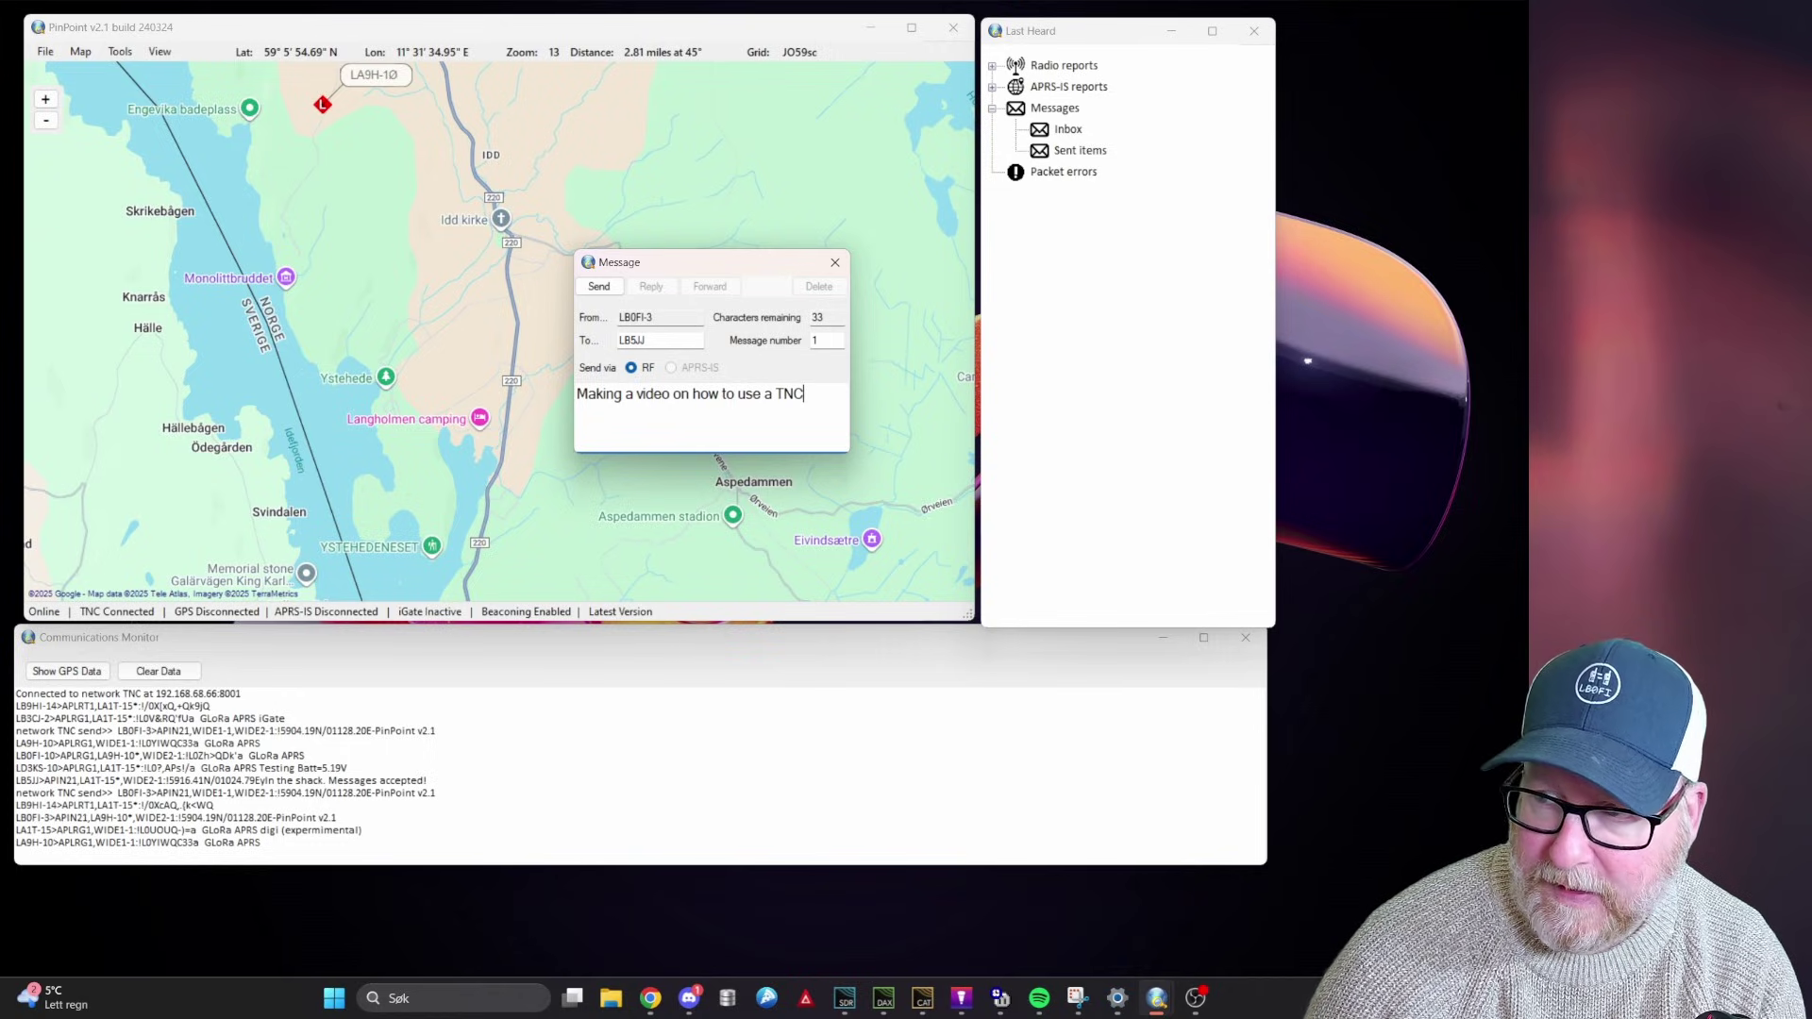
{"action": "left_click", "coordinate": [599, 287]}
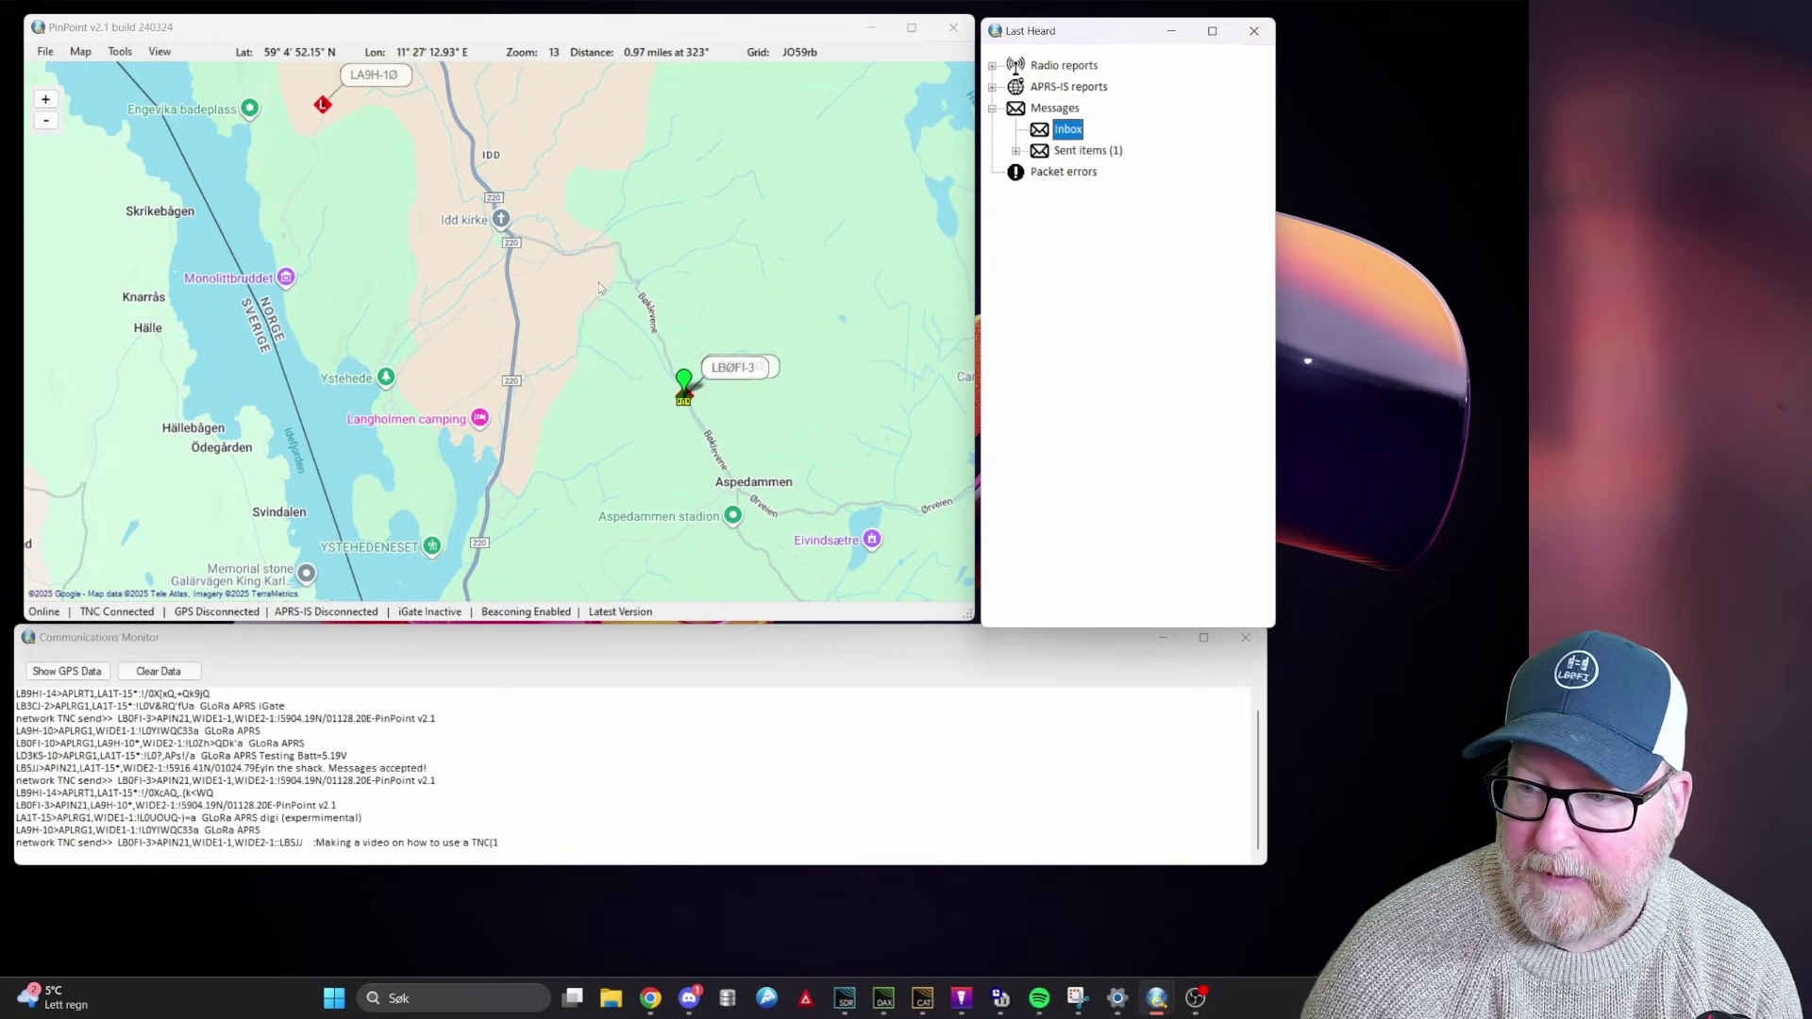
{"action": "left_click", "coordinate": [505, 646]}
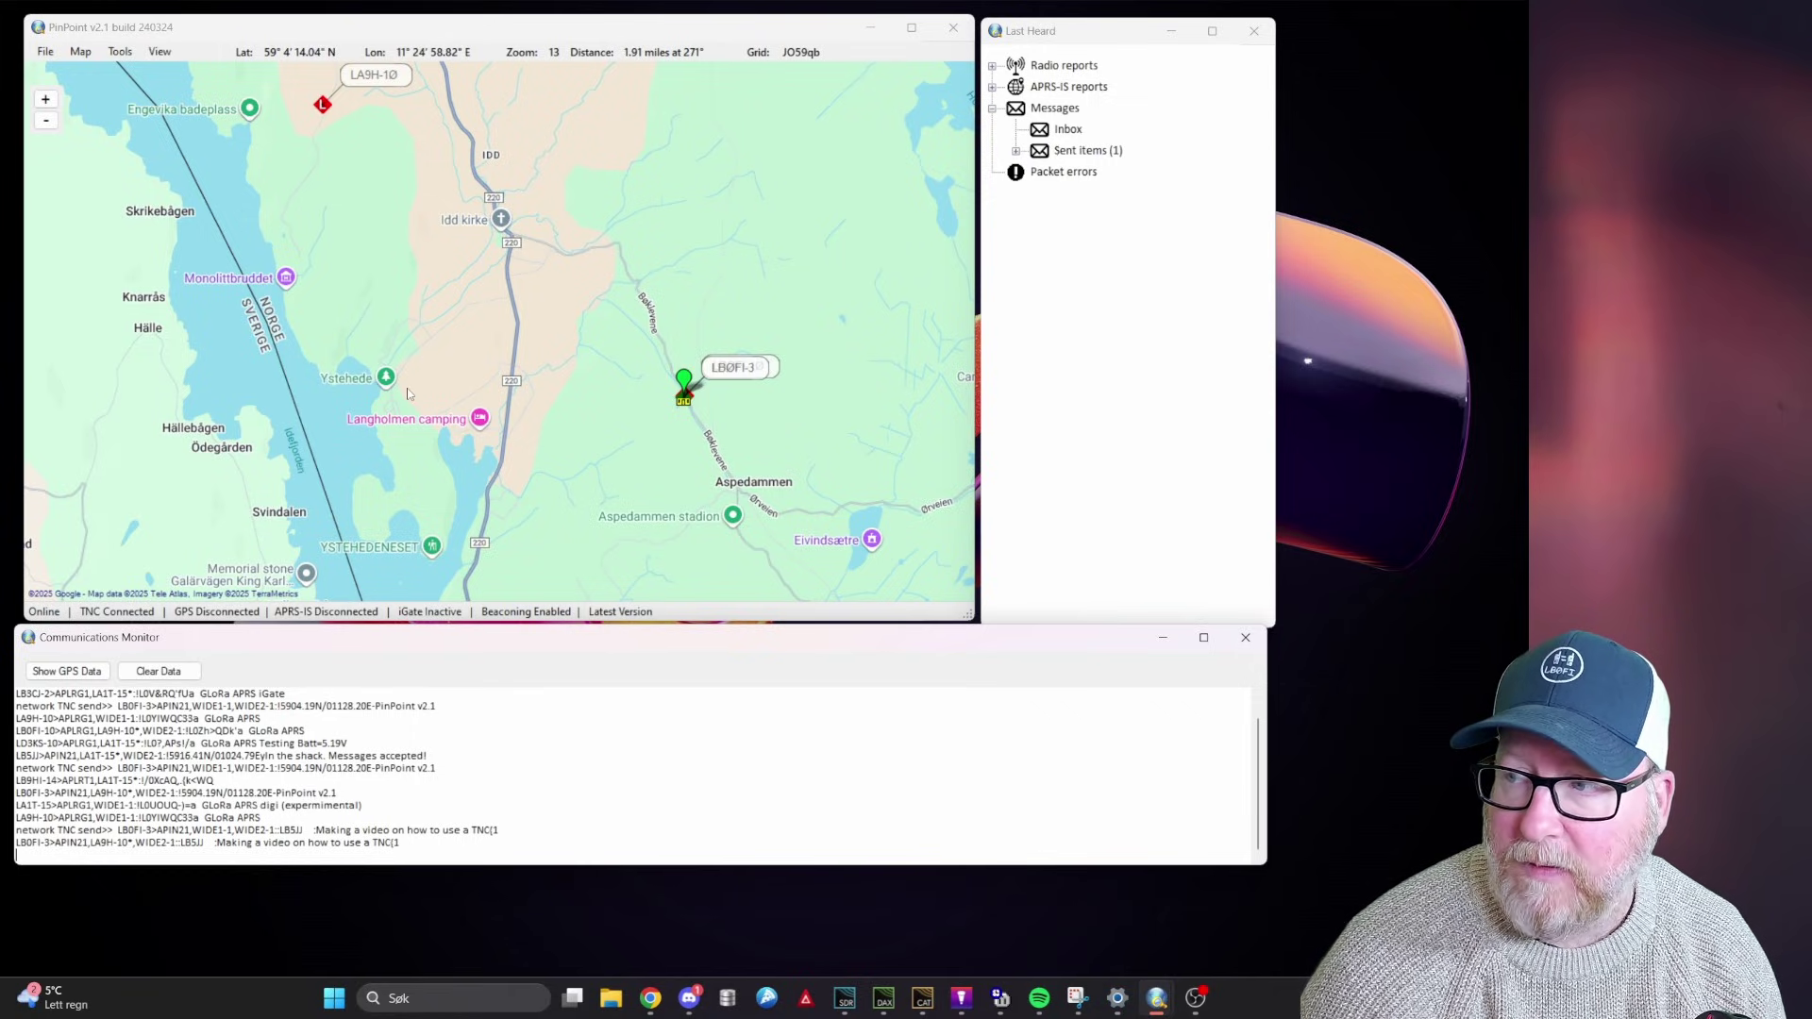
Switch to the LoRa iGate web configuration in the browser and review its settings down to the TNC server port and KISS options.
{"action": "scroll", "coordinate": [615, 247], "scroll_direction": "down", "scroll_amount": 1}
{"action": "scroll", "coordinate": [501, 331], "scroll_direction": "down", "scroll_amount": 3}
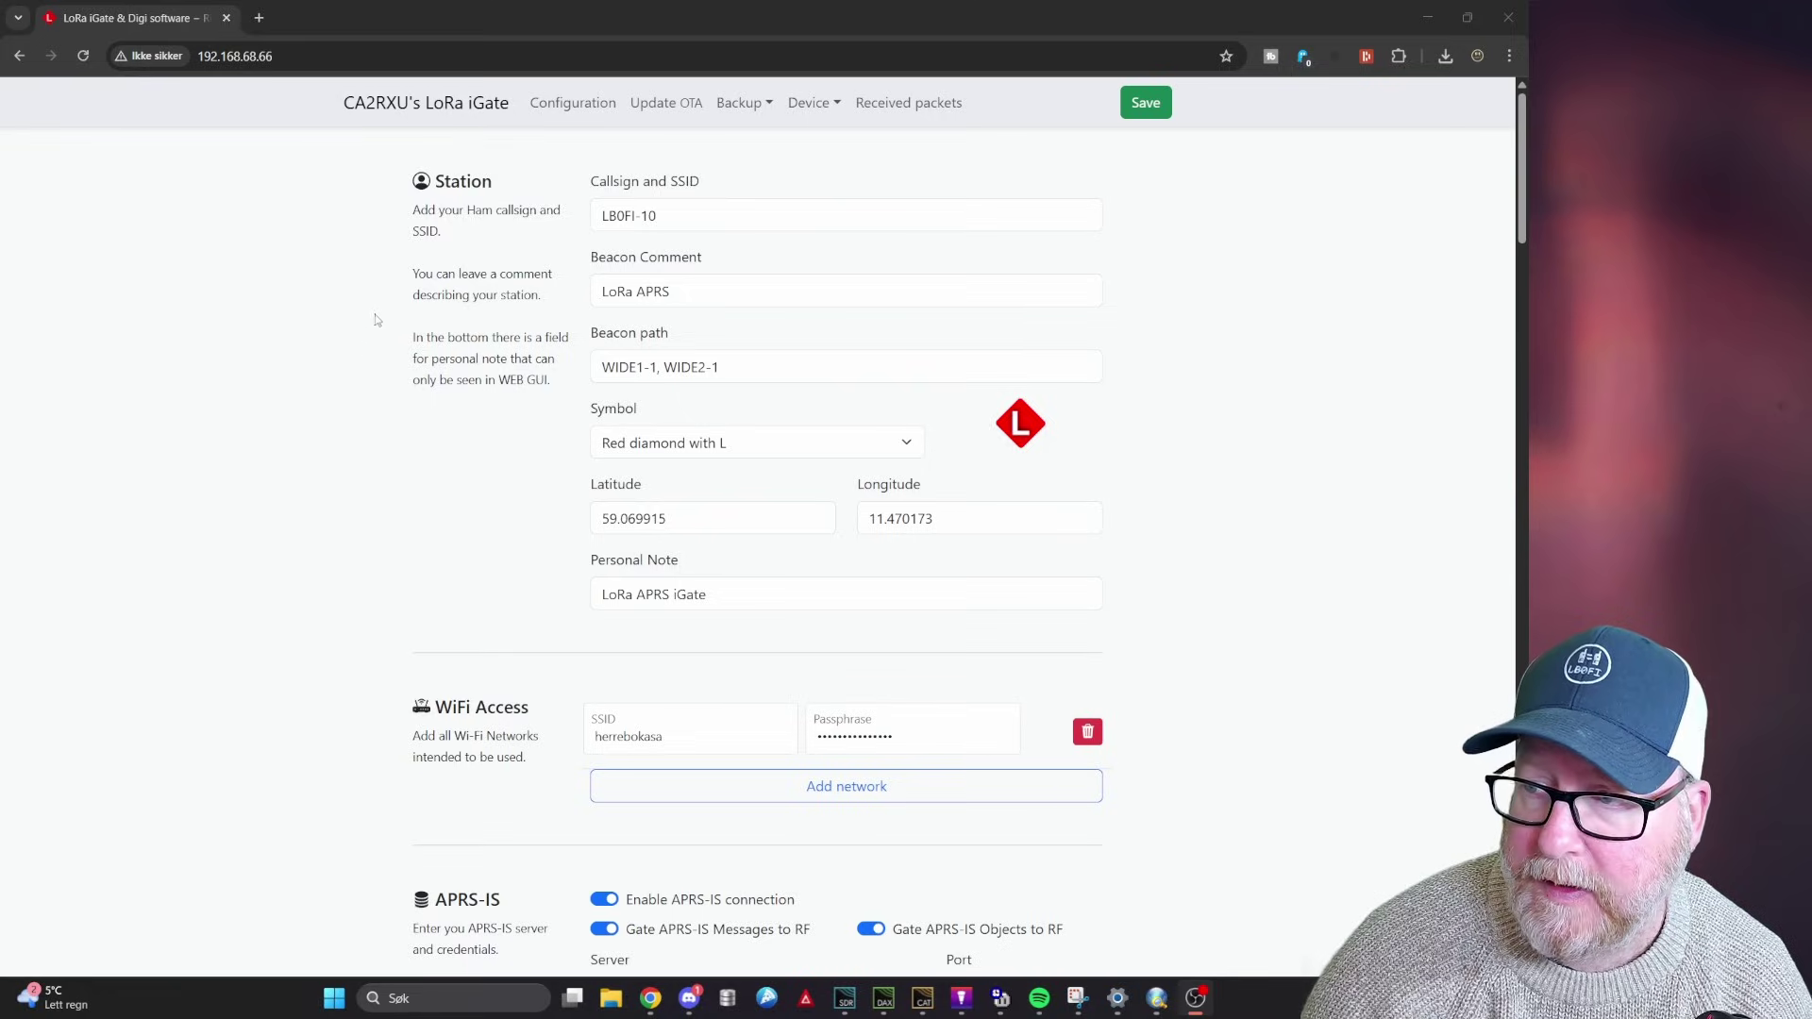
{"action": "scroll", "coordinate": [488, 444], "scroll_direction": "down", "scroll_amount": 3}
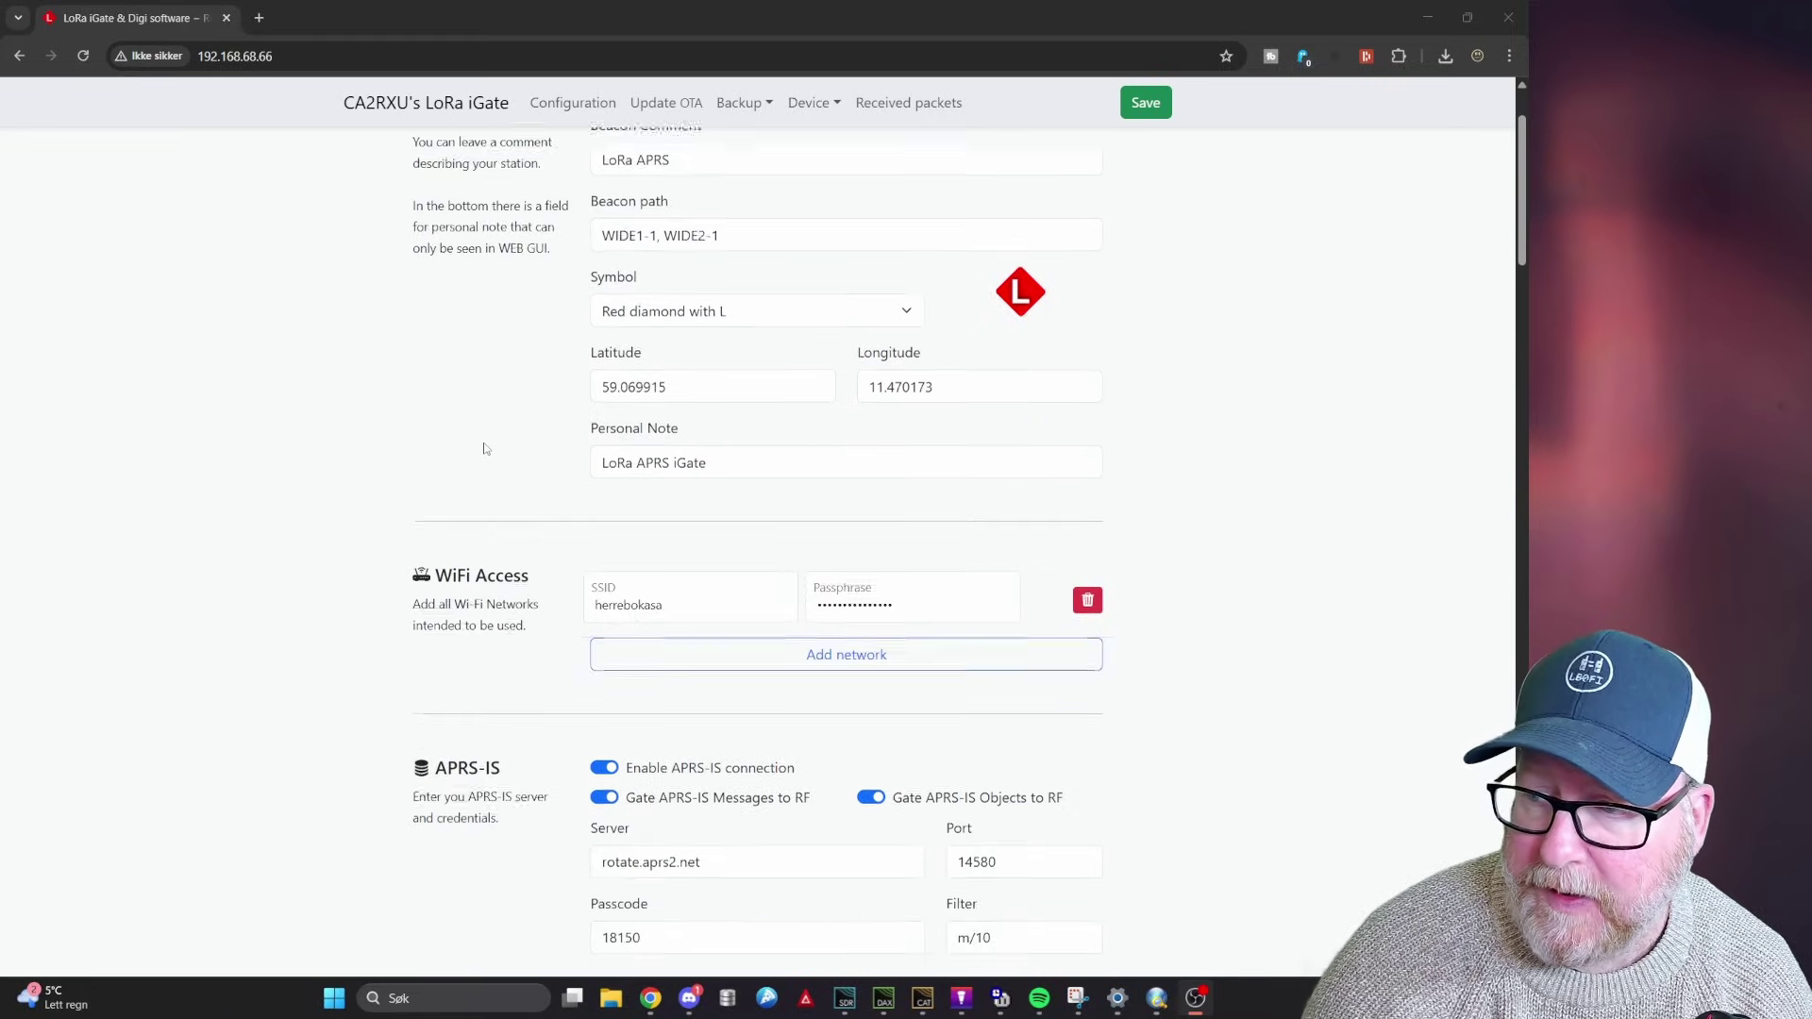
{"action": "scroll", "coordinate": [485, 448], "scroll_direction": "down", "scroll_amount": 5}
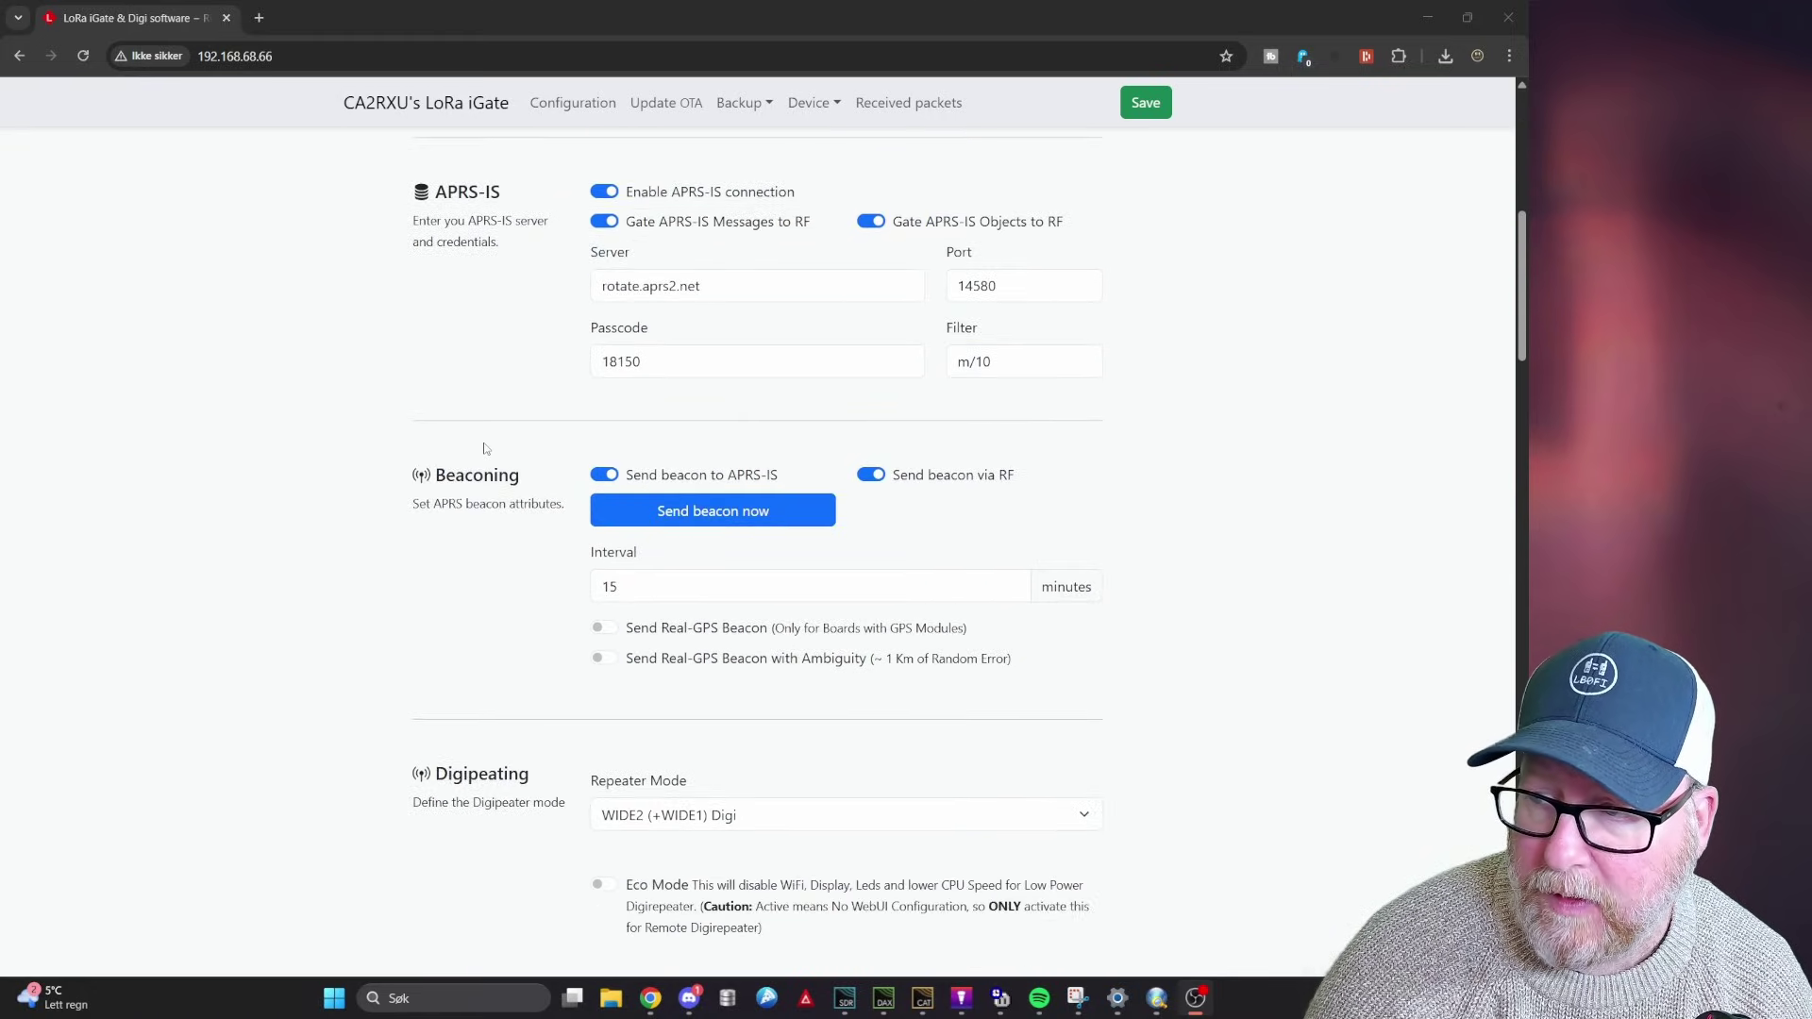
{"action": "scroll", "coordinate": [487, 449], "scroll_direction": "down", "scroll_amount": 7}
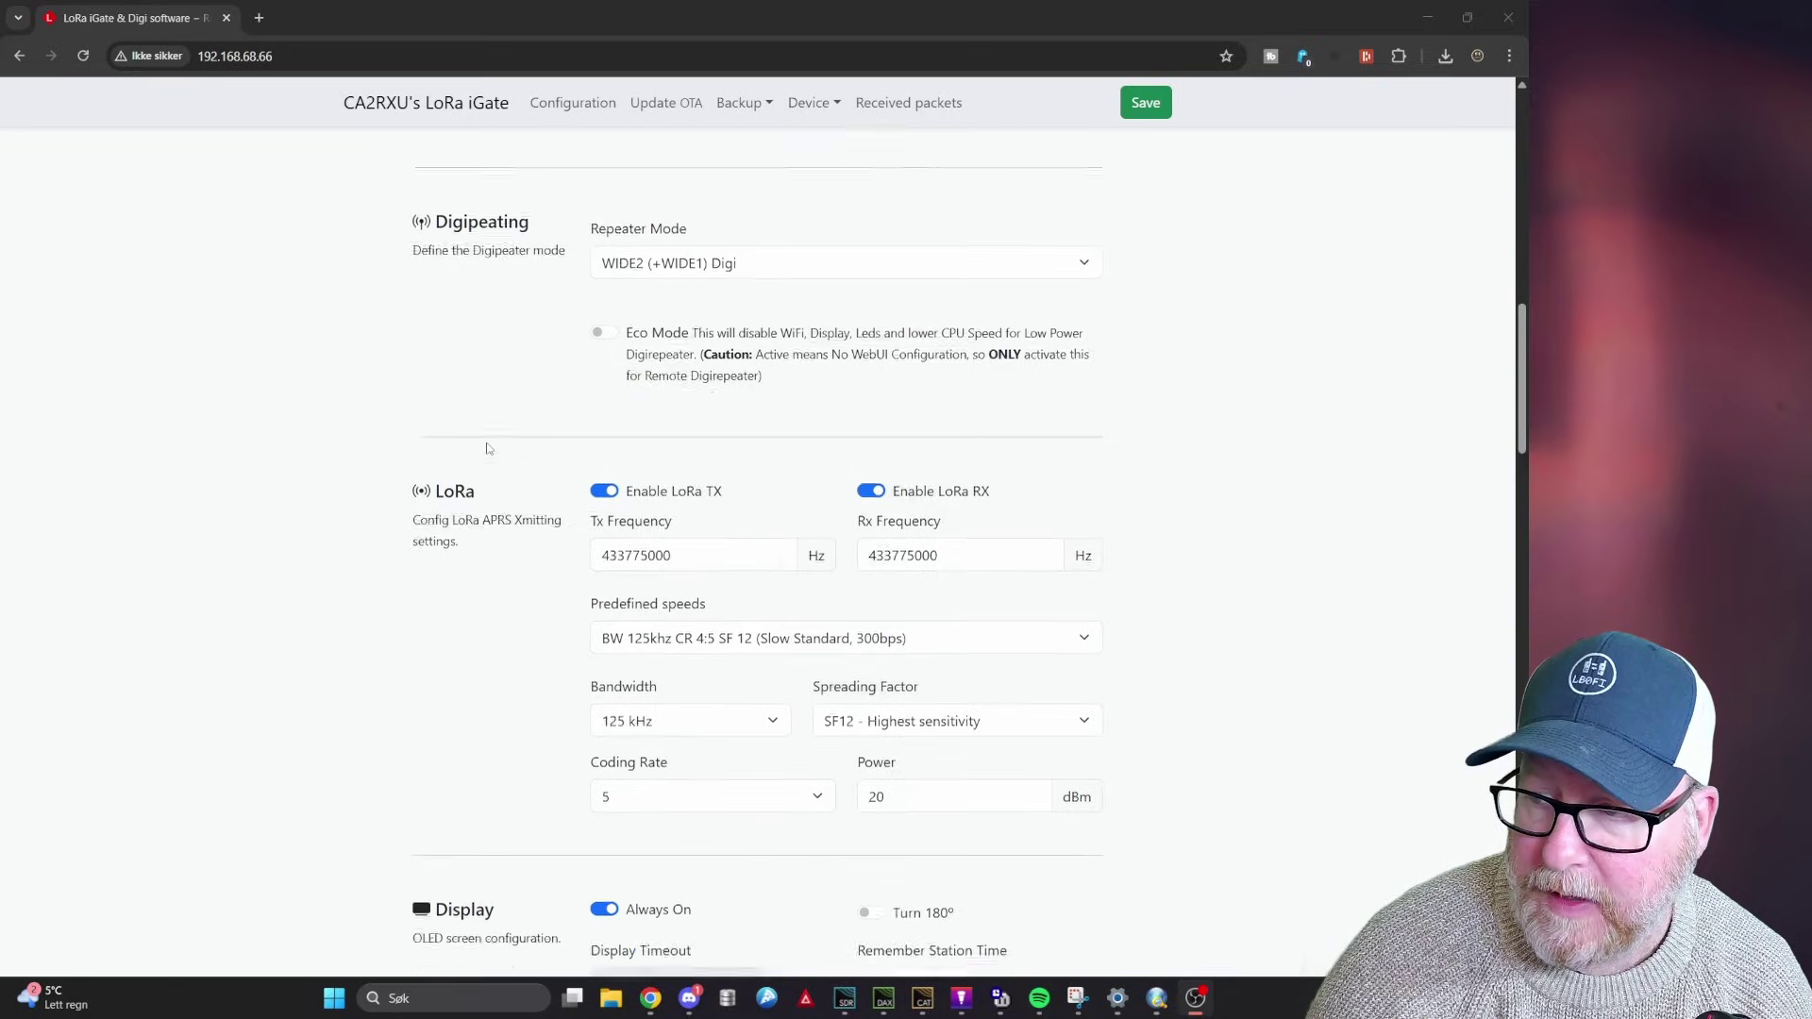
{"action": "scroll", "coordinate": [493, 448], "scroll_direction": "down", "scroll_amount": 7}
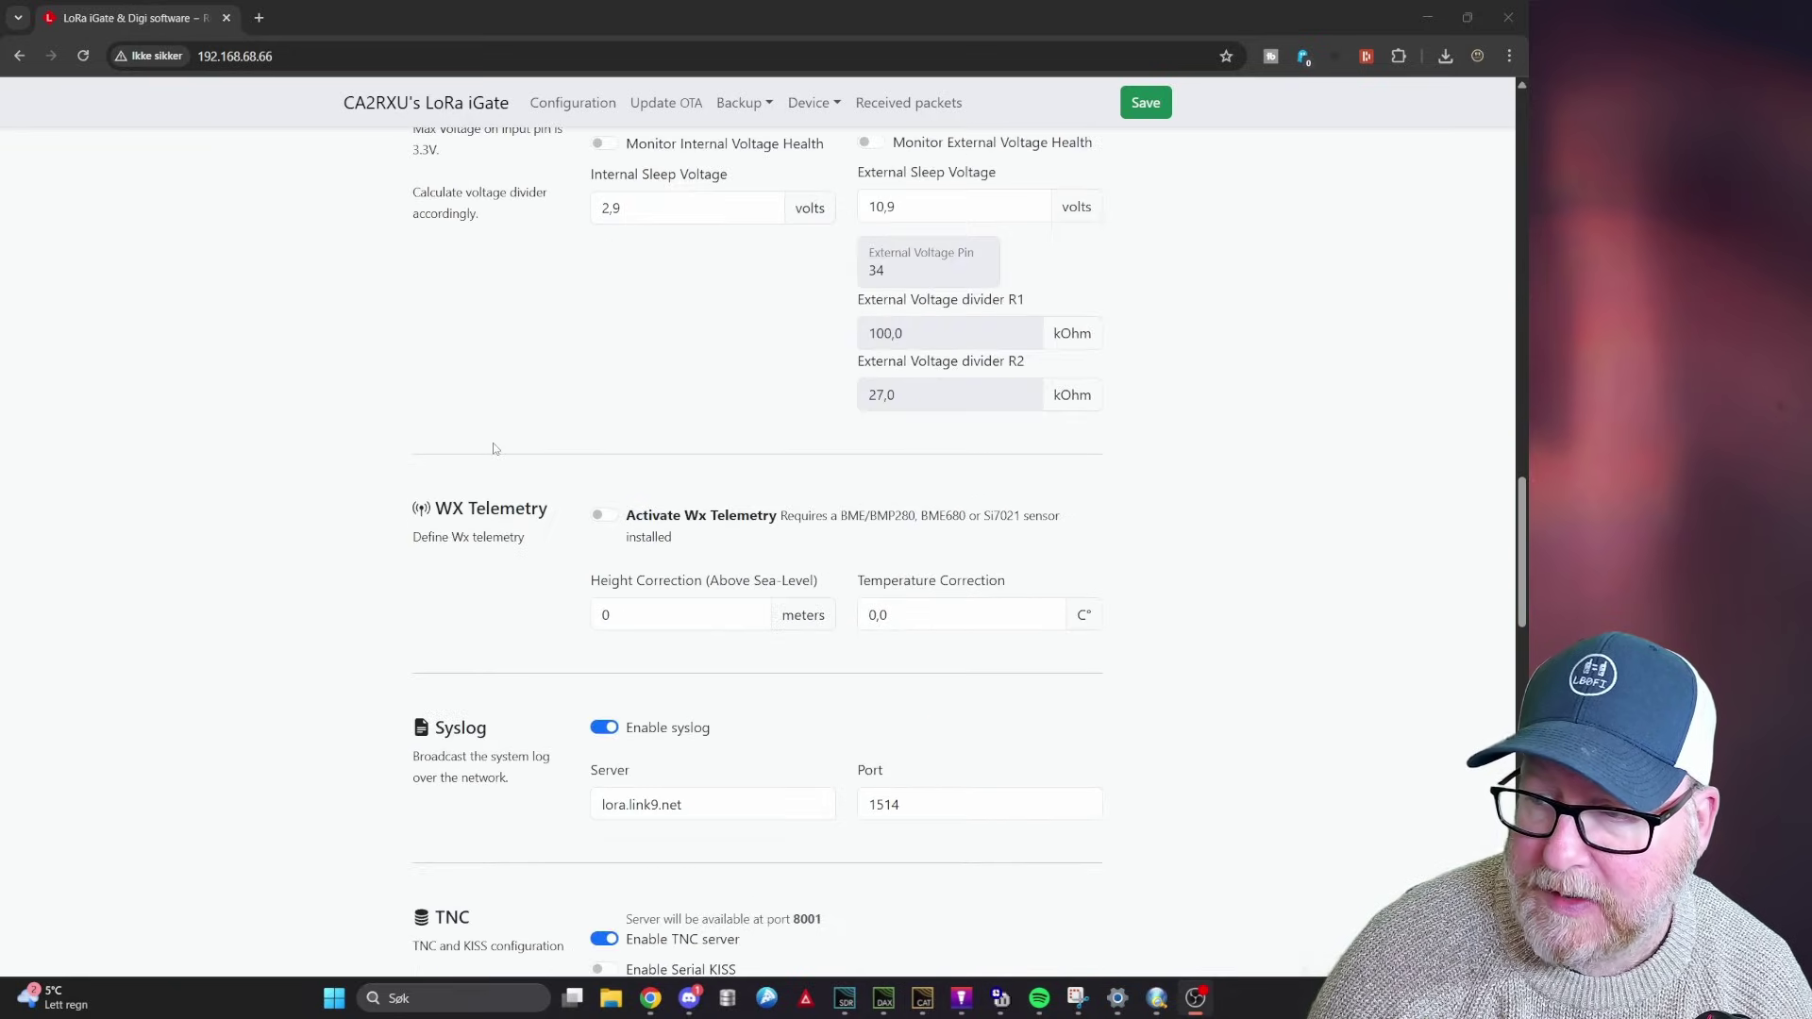
{"action": "scroll", "coordinate": [492, 448], "scroll_direction": "down", "scroll_amount": 2}
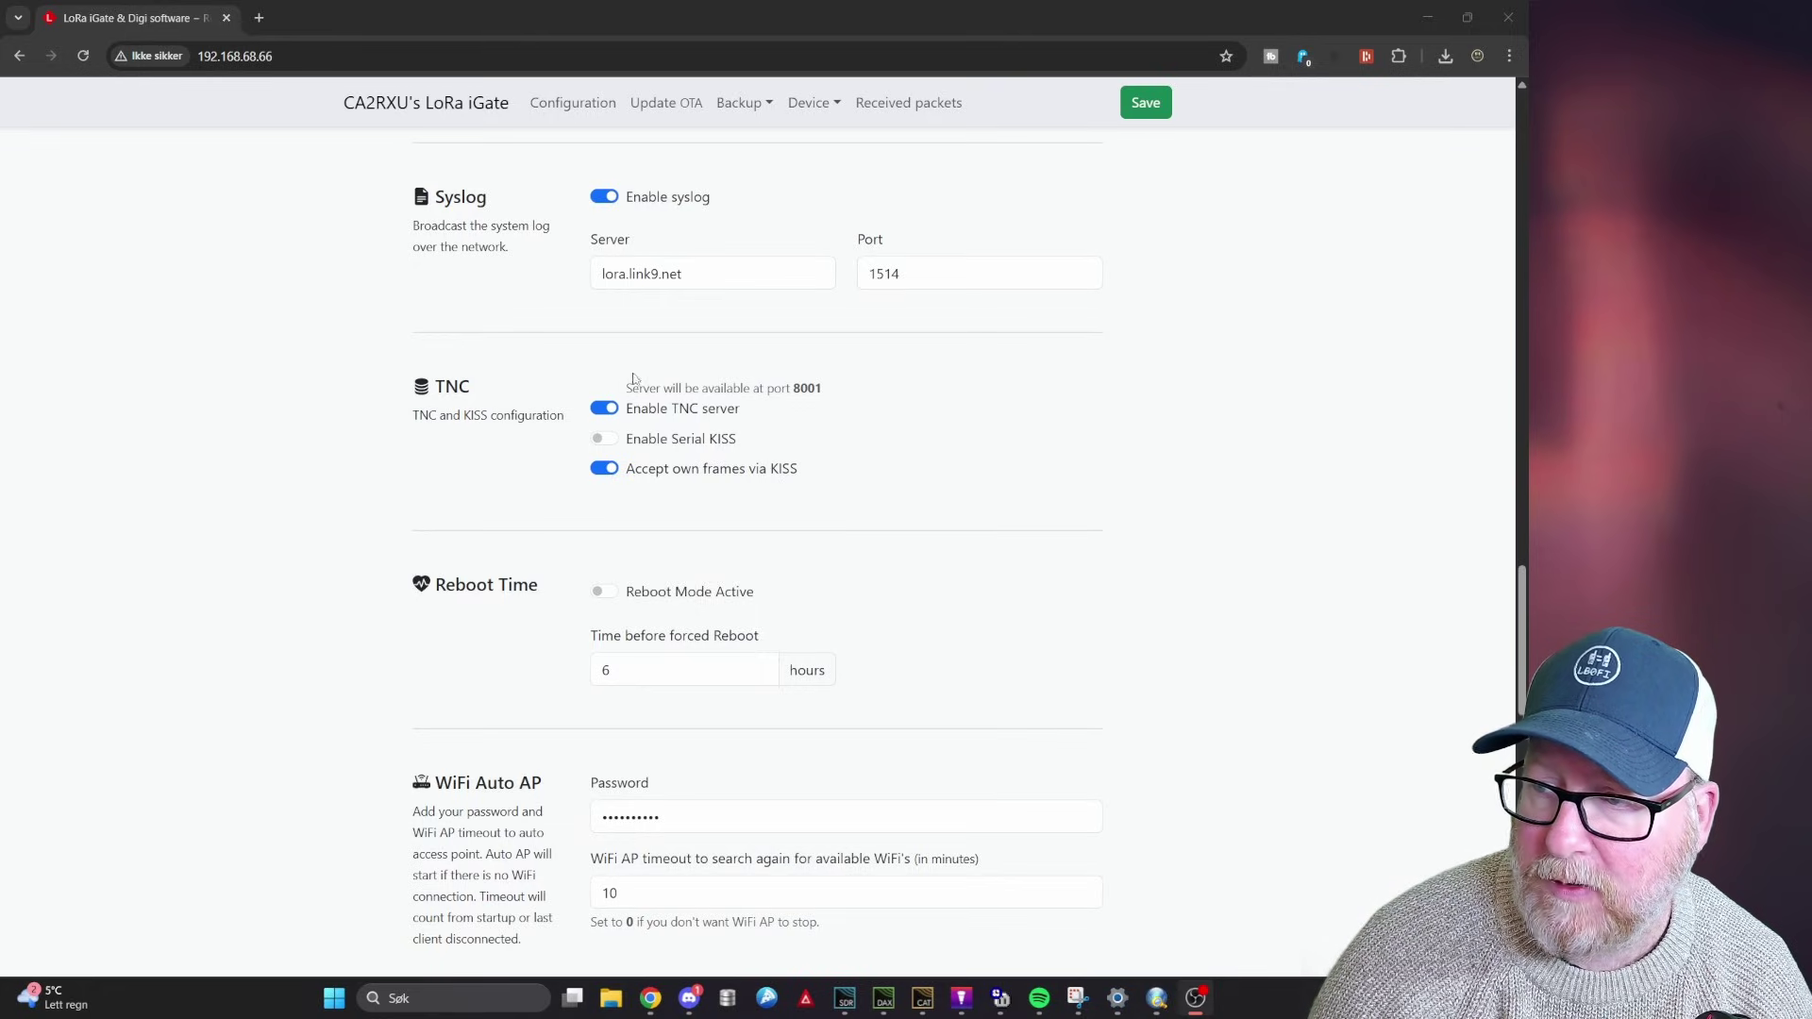
{"action": "left_click_drag", "start_coordinate": [631, 385], "coordinate": [833, 395]}
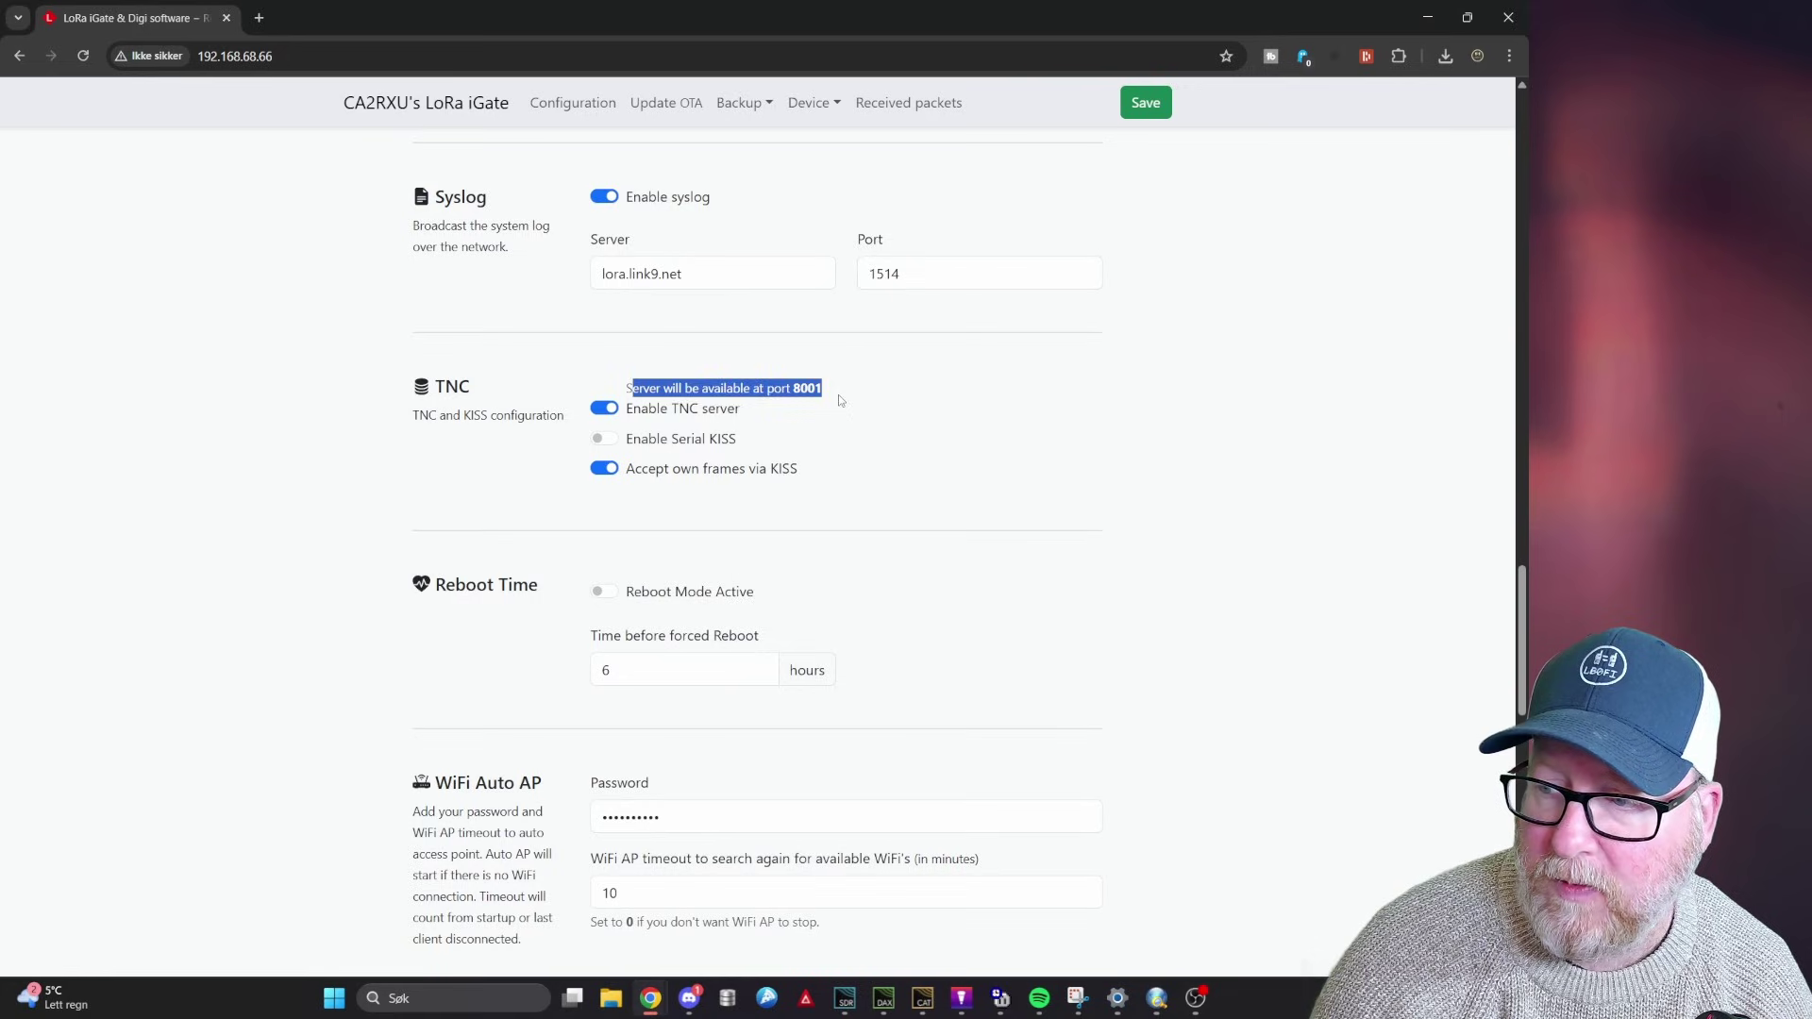
{"action": "left_click", "coordinate": [840, 400]}
{"action": "scroll", "coordinate": [813, 411], "scroll_direction": "up", "scroll_amount": 3}
{"action": "scroll", "coordinate": [813, 411], "scroll_direction": "up", "scroll_amount": 6}
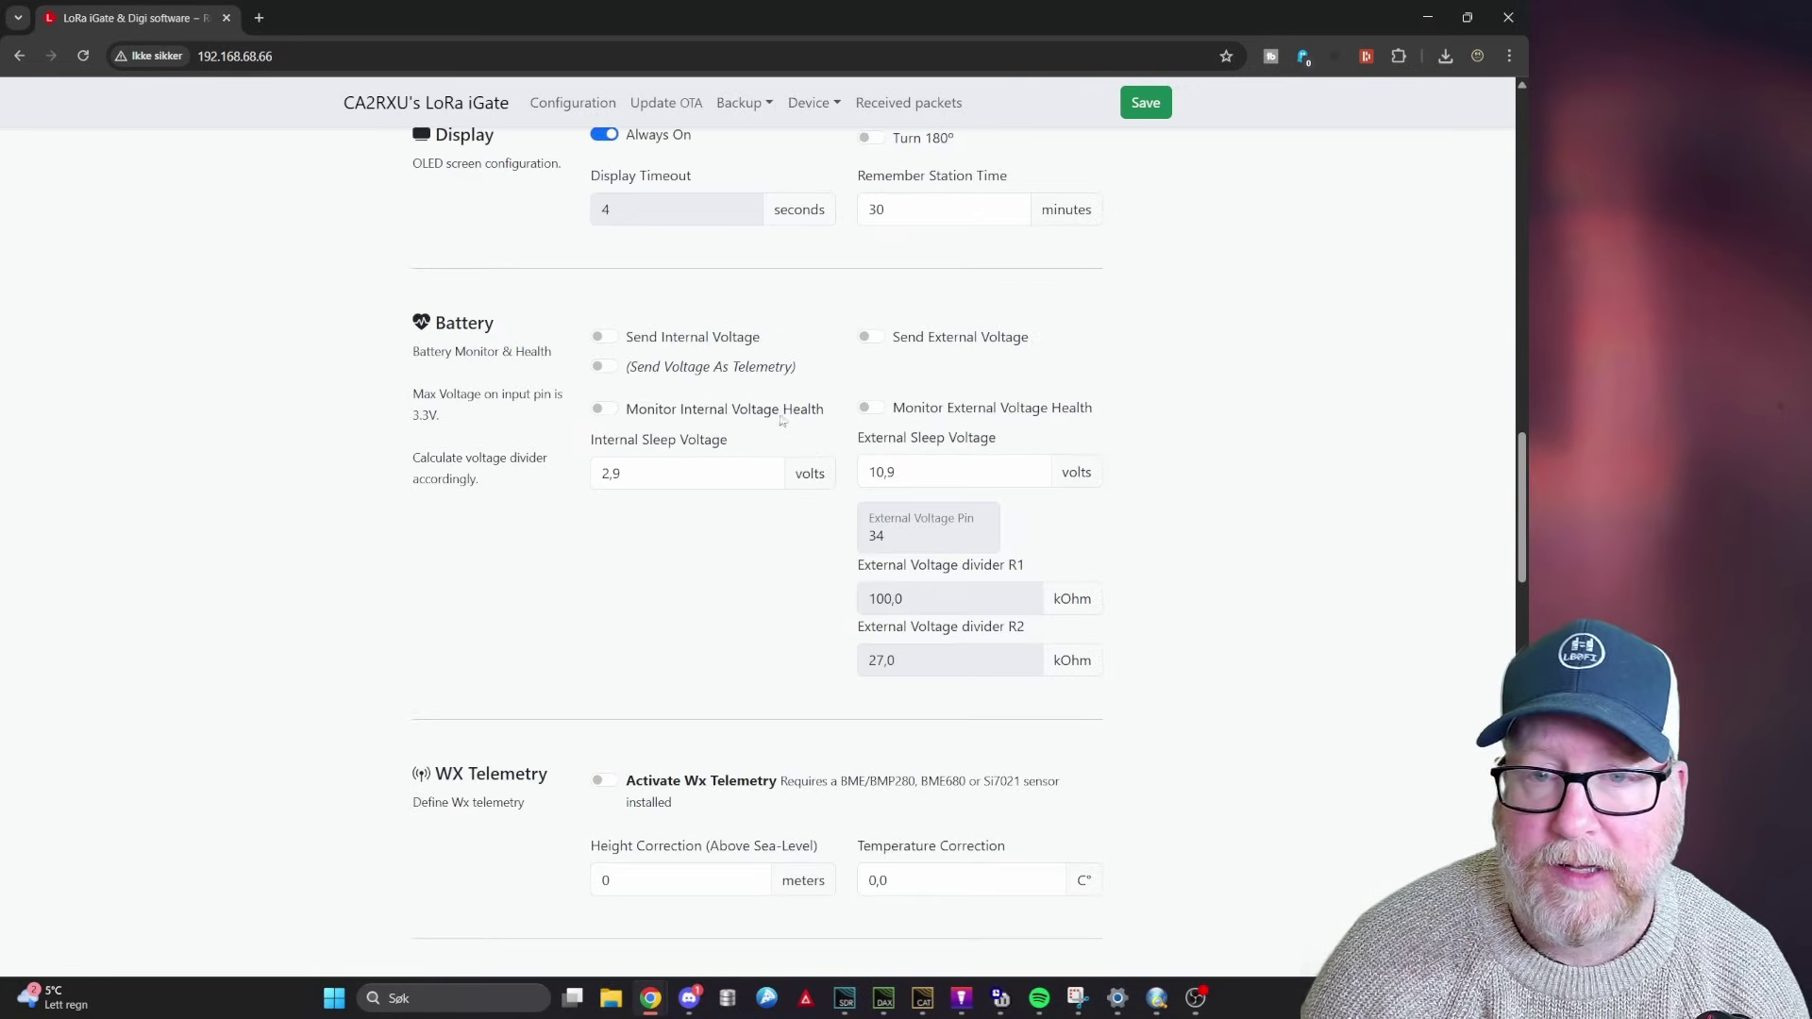
{"action": "scroll", "coordinate": [735, 576], "scroll_direction": "down", "scroll_amount": 1}
{"action": "scroll", "coordinate": [735, 576], "scroll_direction": "down", "scroll_amount": 4}
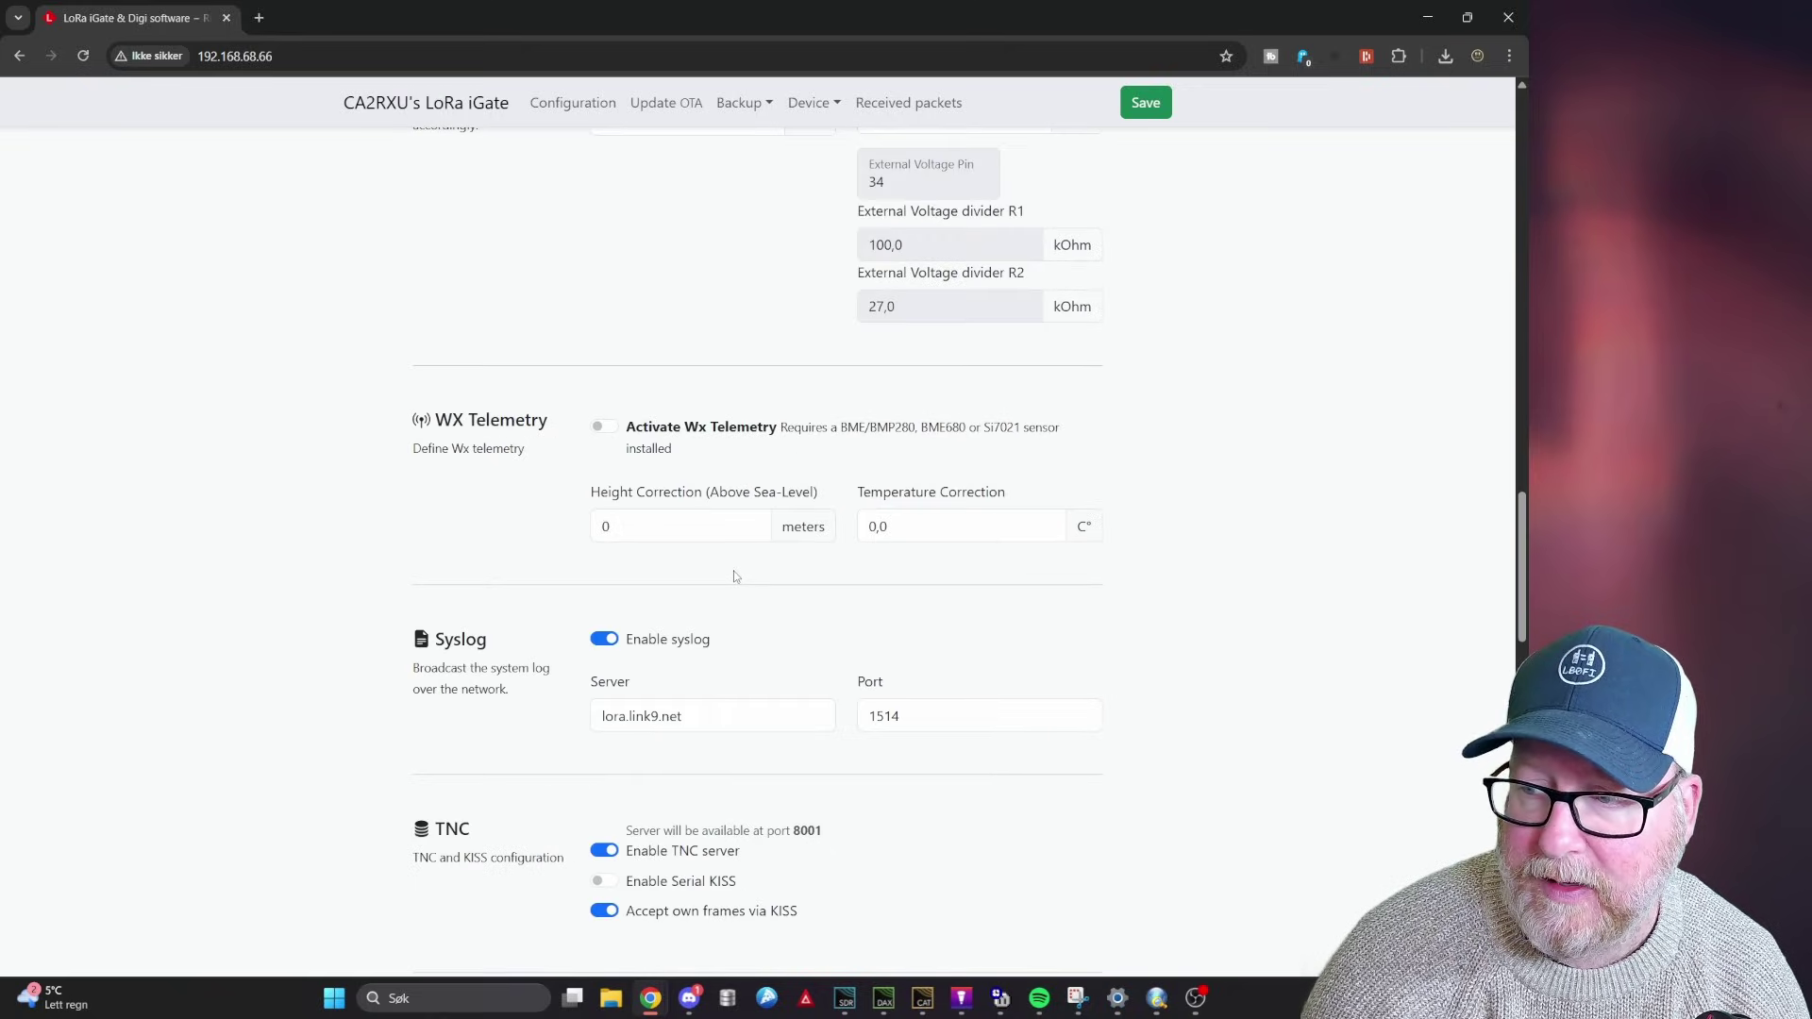
{"action": "scroll", "coordinate": [735, 576], "scroll_direction": "down", "scroll_amount": 2}
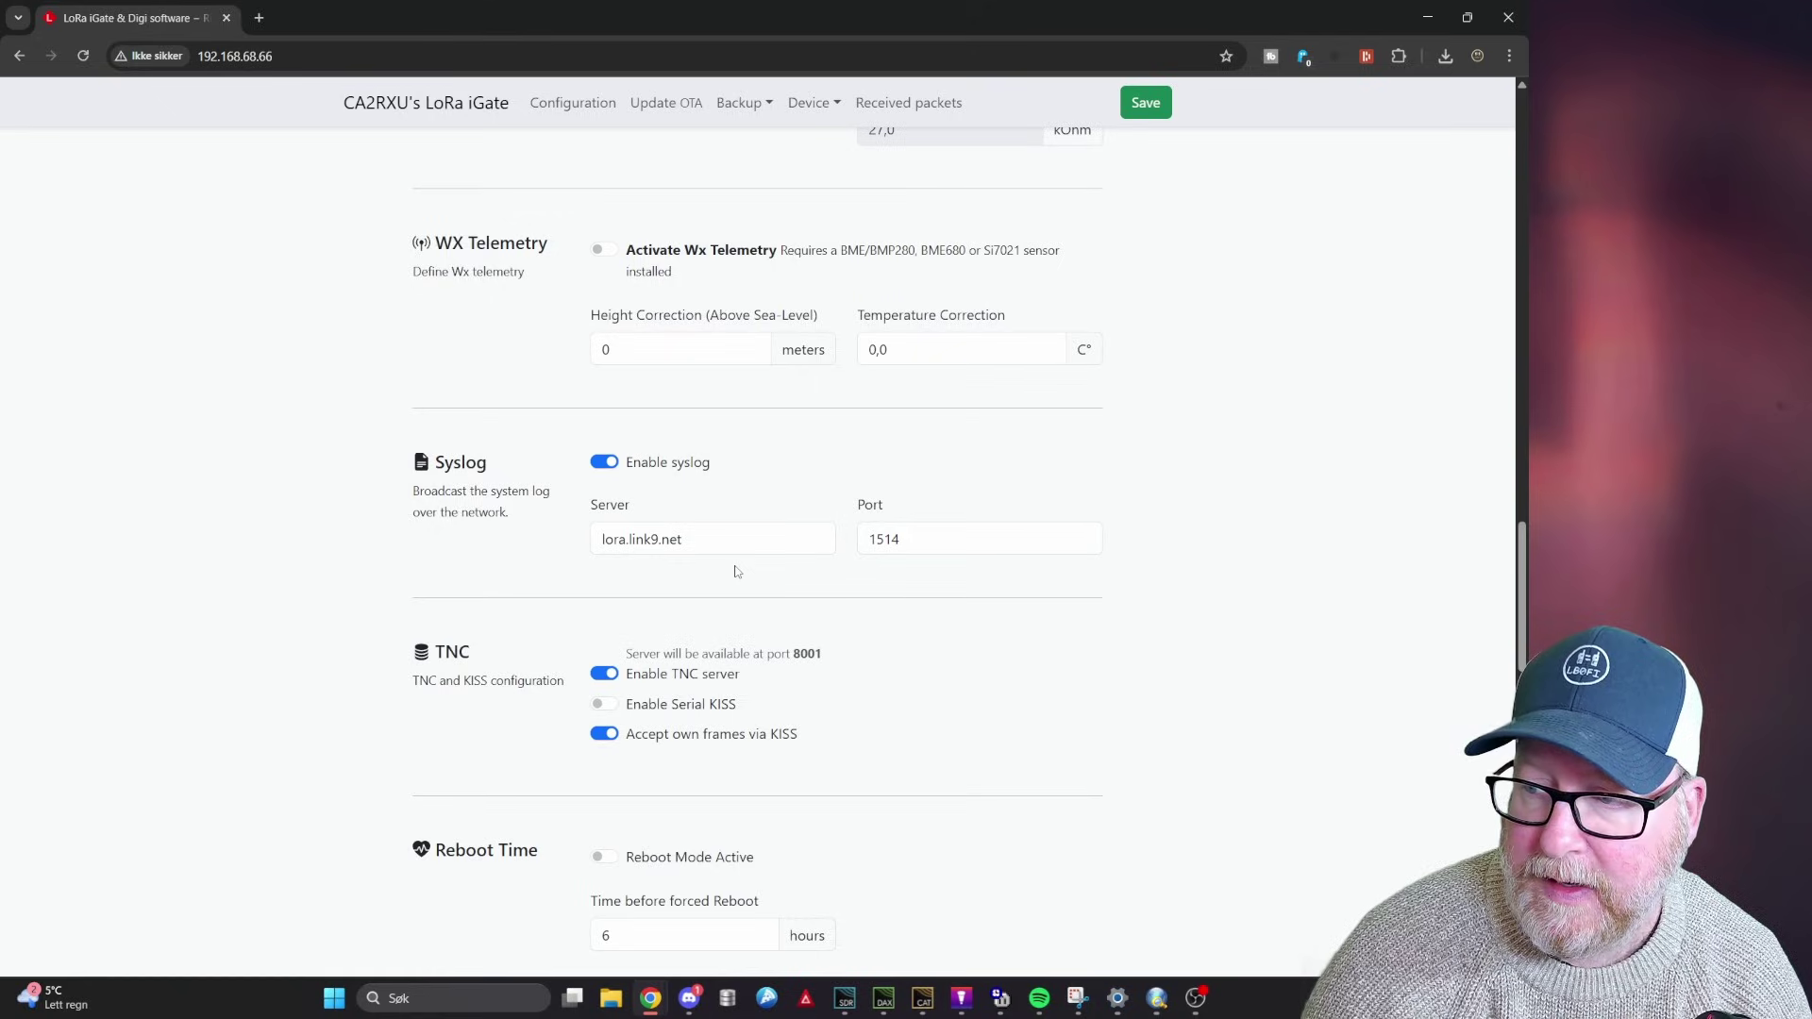
{"action": "scroll", "coordinate": [737, 571], "scroll_direction": "up", "scroll_amount": 2}
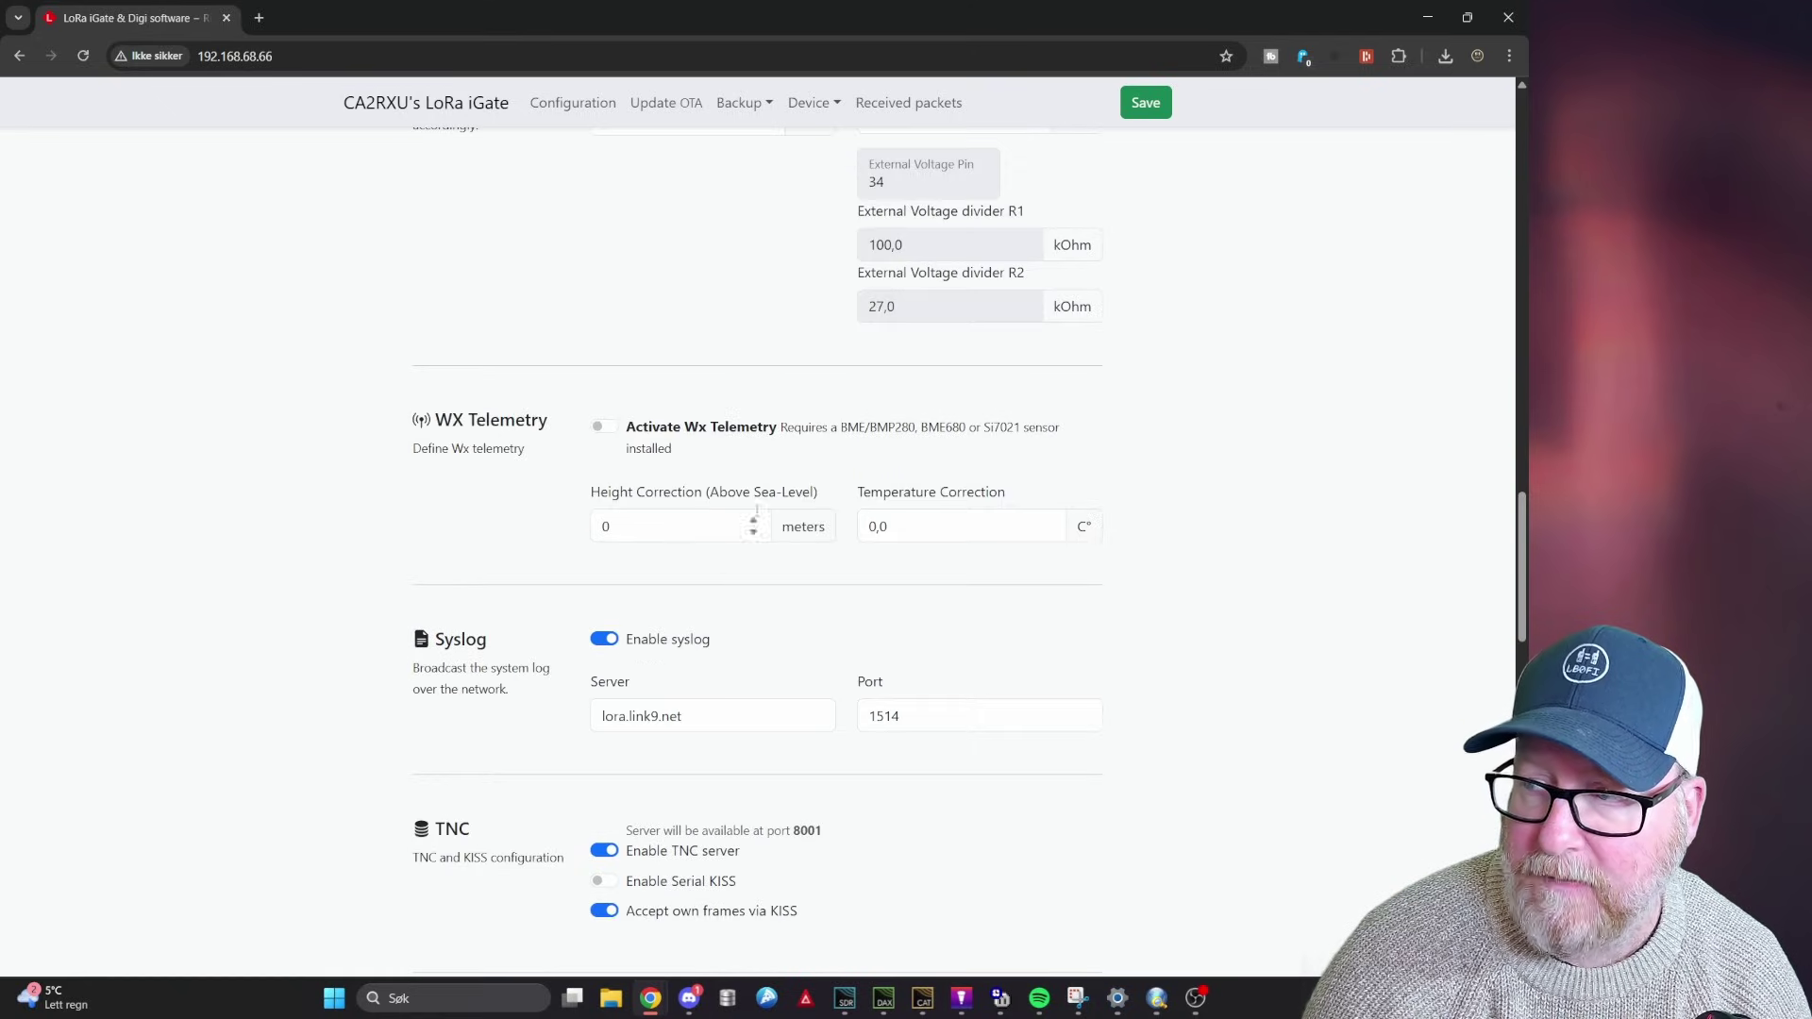